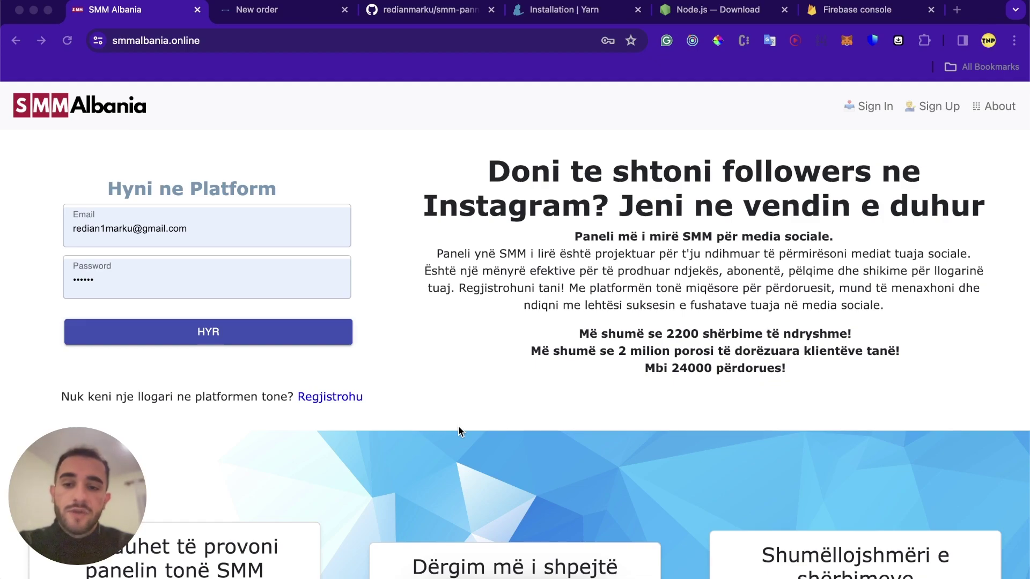
scroll(459, 429, down, 1)
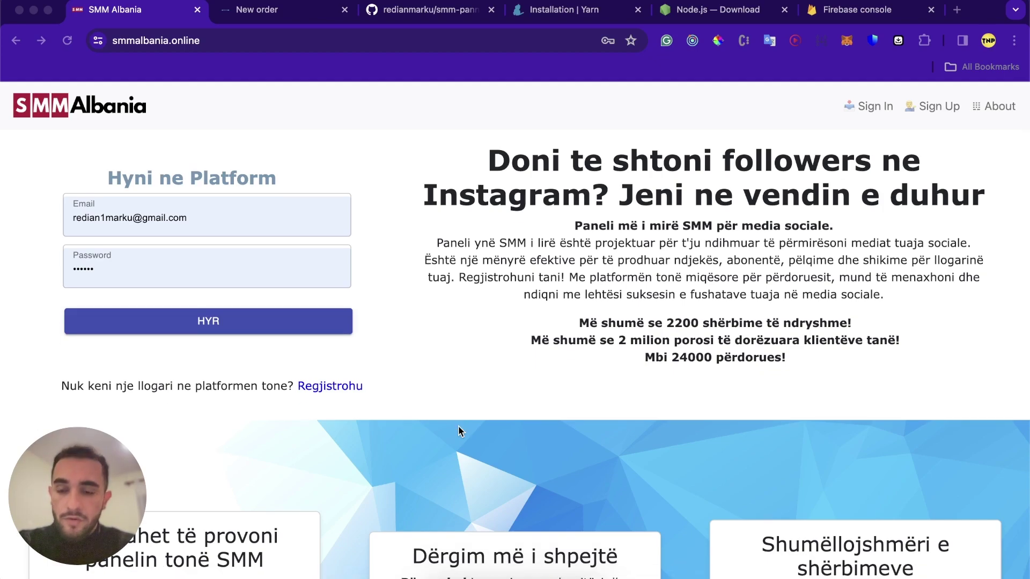
scroll(458, 429, down, 3)
scroll(458, 429, up, 3)
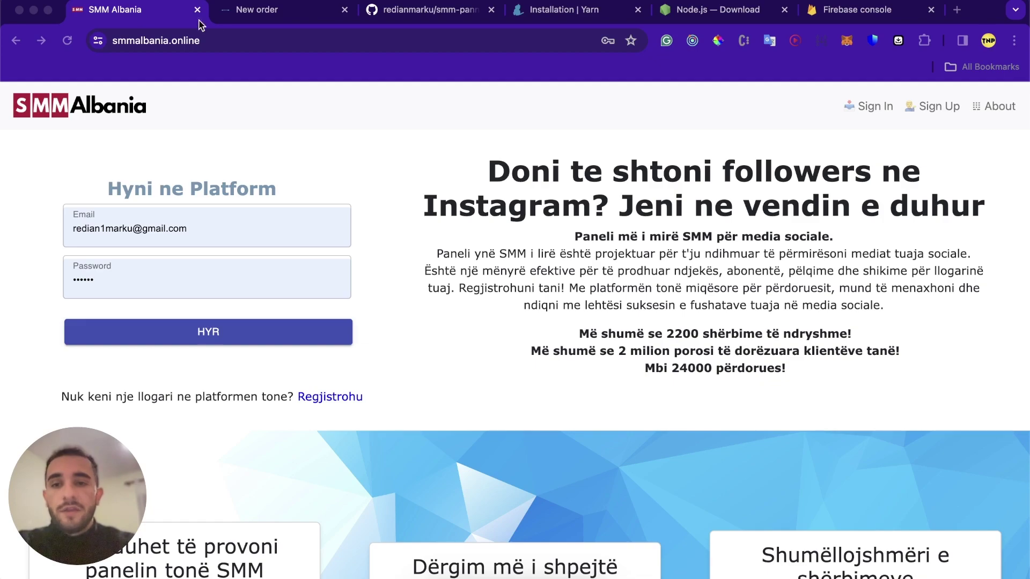
Switch to the new order page on smmpanel.net and look it over
click(257, 7)
click(197, 42)
click(285, 152)
scroll(312, 271, down, 2)
scroll(311, 269, up, 3)
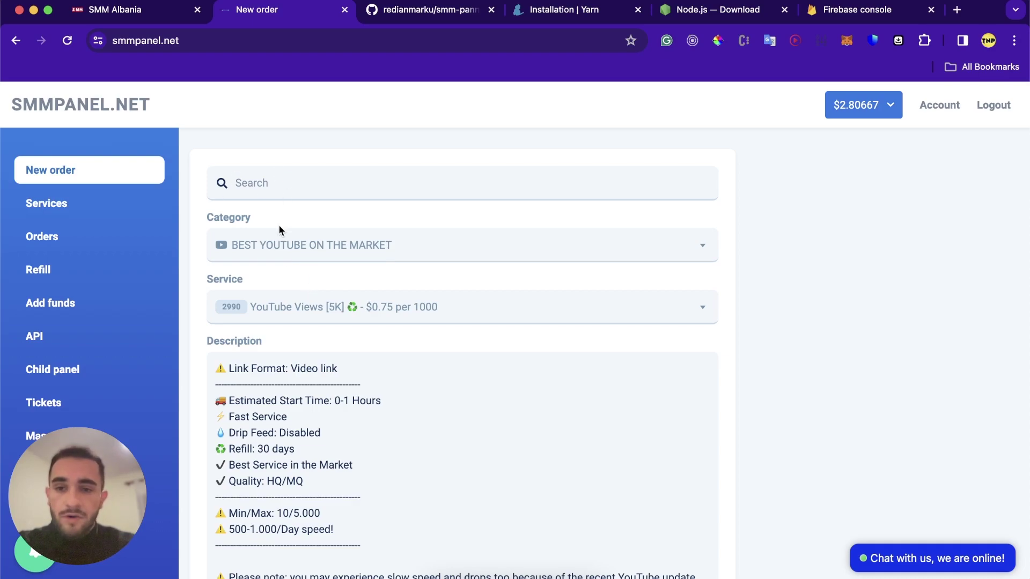
Browse the order form's category list across the social media platforms, keep the current category, and glance at the service description
click(384, 257)
scroll(356, 400, down, 2)
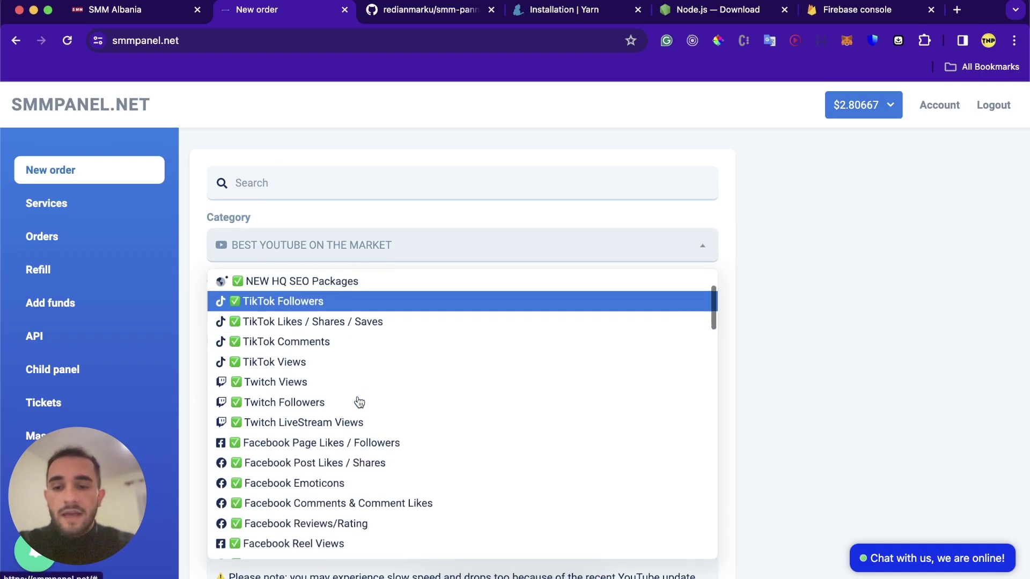
scroll(329, 429, down, 5)
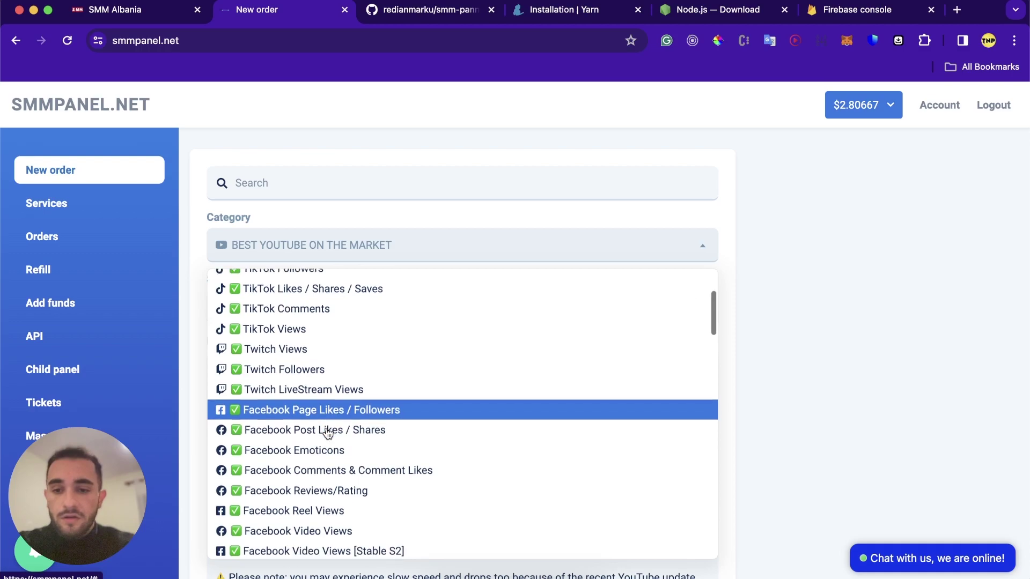
scroll(328, 429, down, 10)
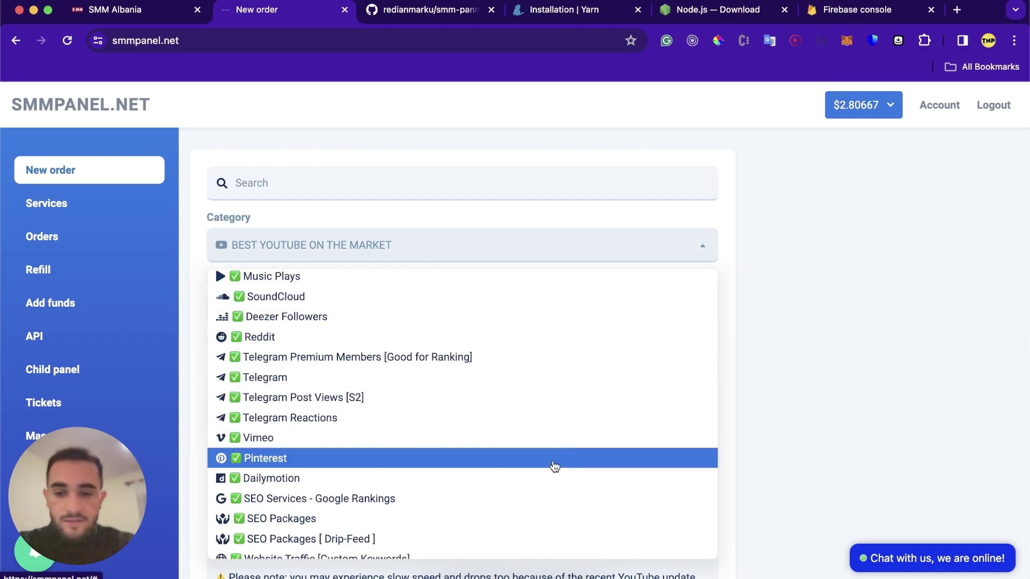
click(766, 406)
scroll(573, 426, down, 2)
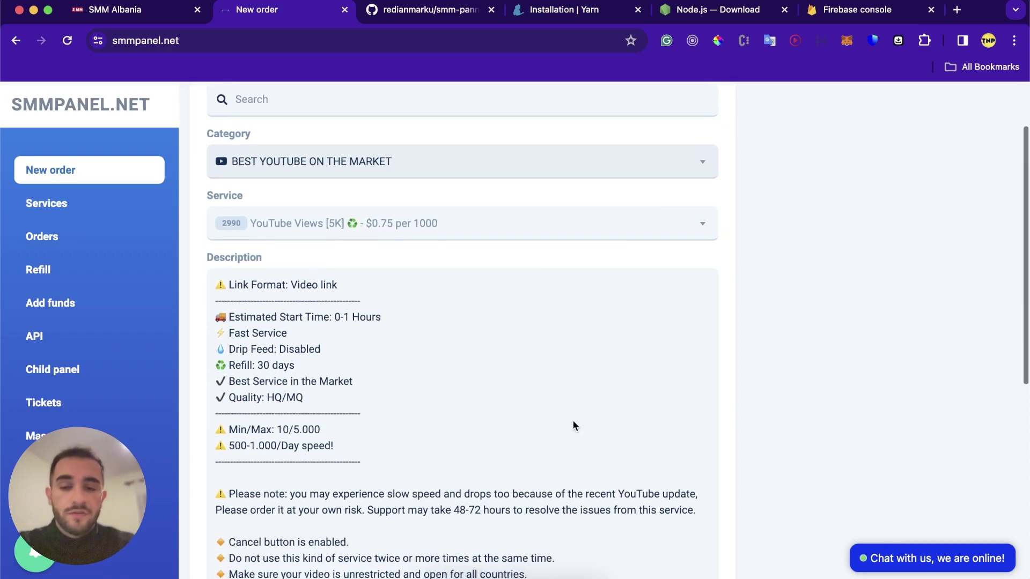
scroll(585, 300, up, 2)
Check the currencies offered for the account balance and the services available in the BEST YOUTUBE ON THE MARKET category
click(864, 105)
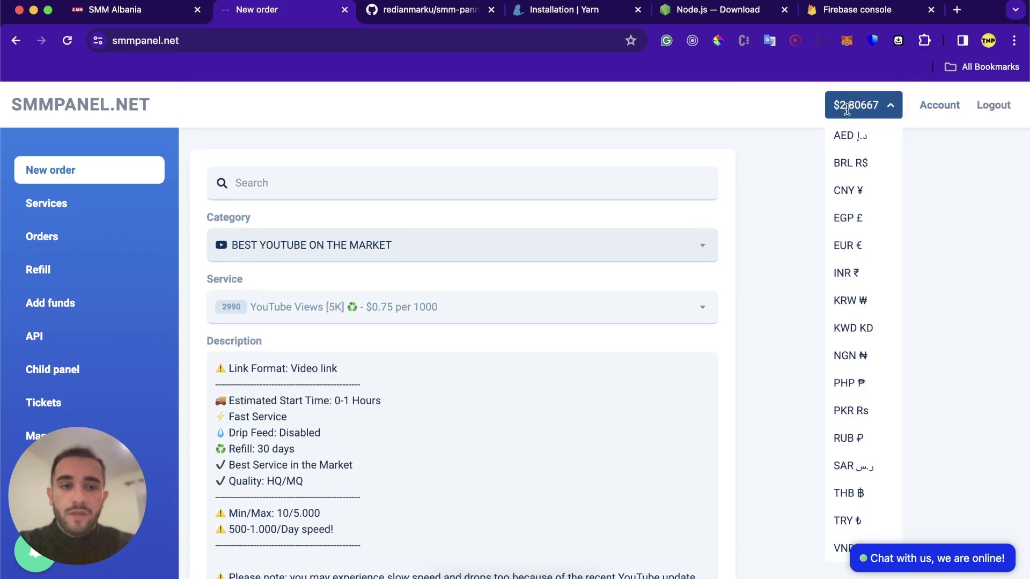
click(178, 227)
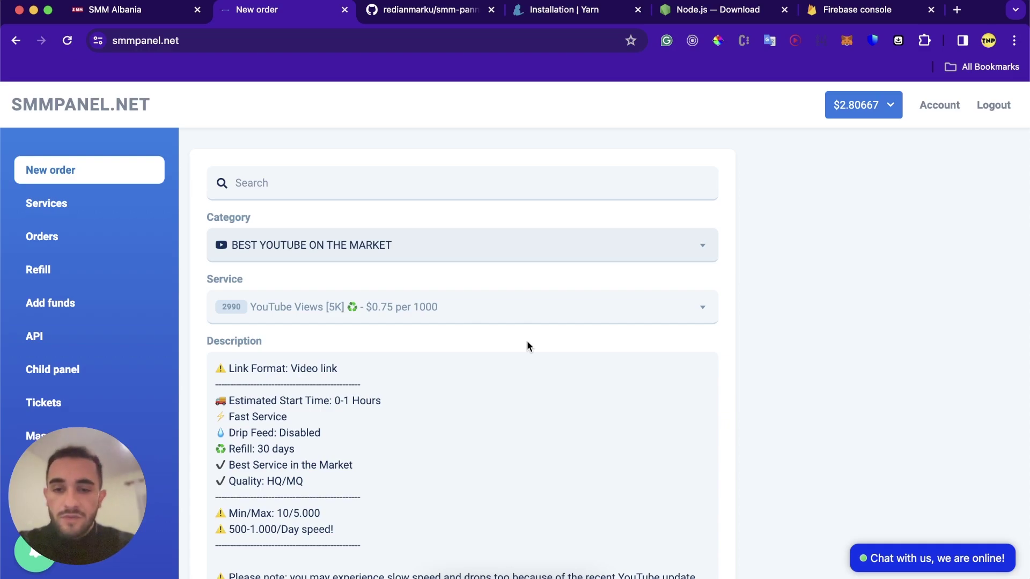
click(443, 318)
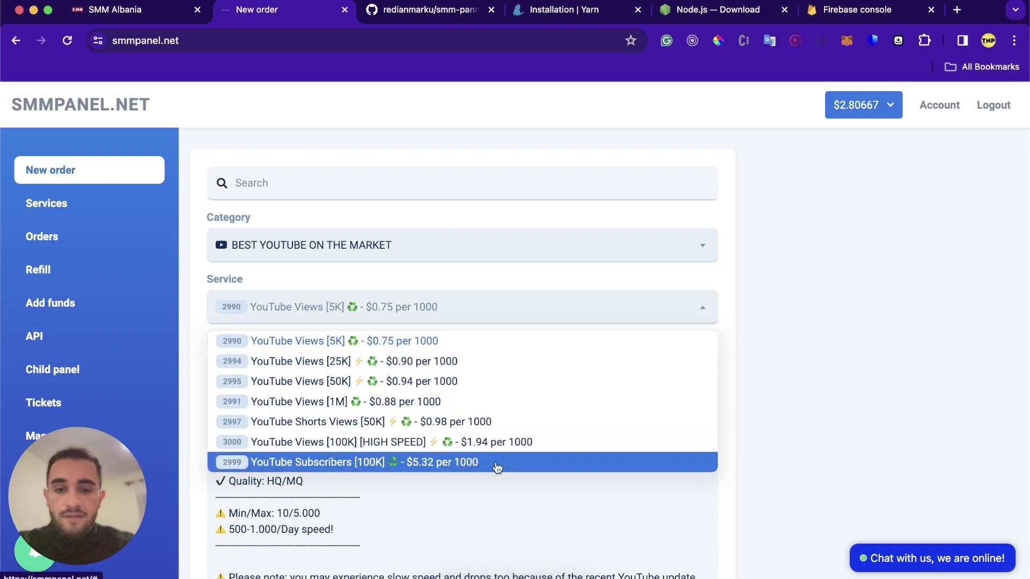
click(808, 293)
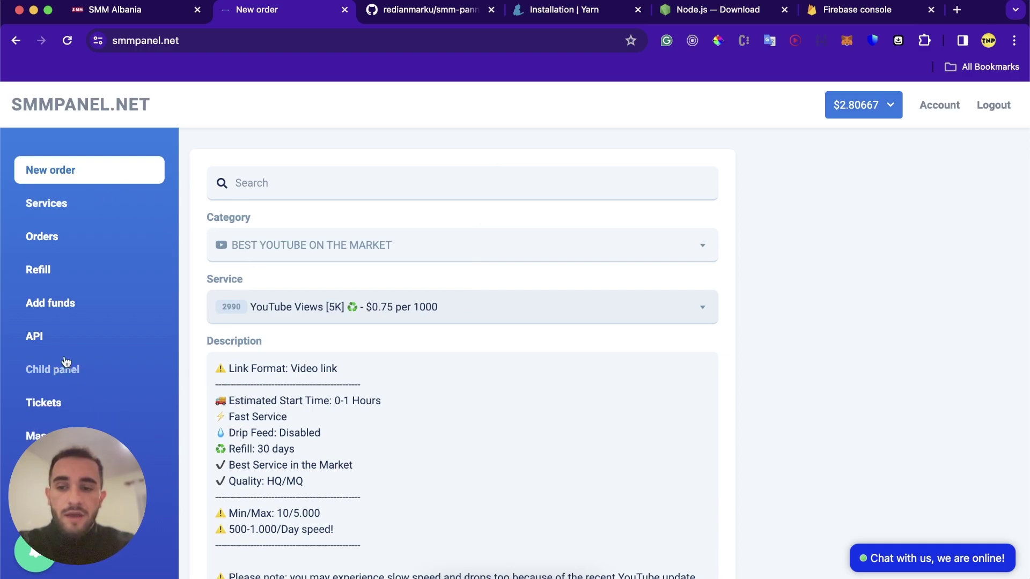
Open the smmpanel.net API documentation and read through its endpoints, from the service list to the user balance
click(41, 340)
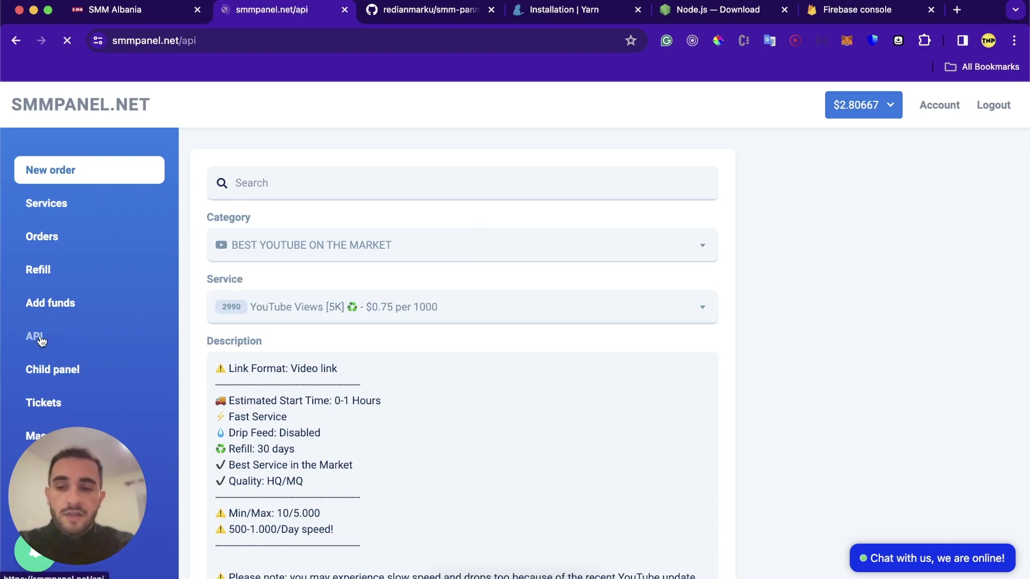
scroll(263, 480, down, 8)
scroll(264, 484, down, 15)
scroll(264, 484, down, 10)
scroll(264, 485, up, 12)
scroll(264, 485, down, 8)
scroll(264, 484, down, 15)
scroll(264, 485, down, 10)
scroll(264, 485, down, 13)
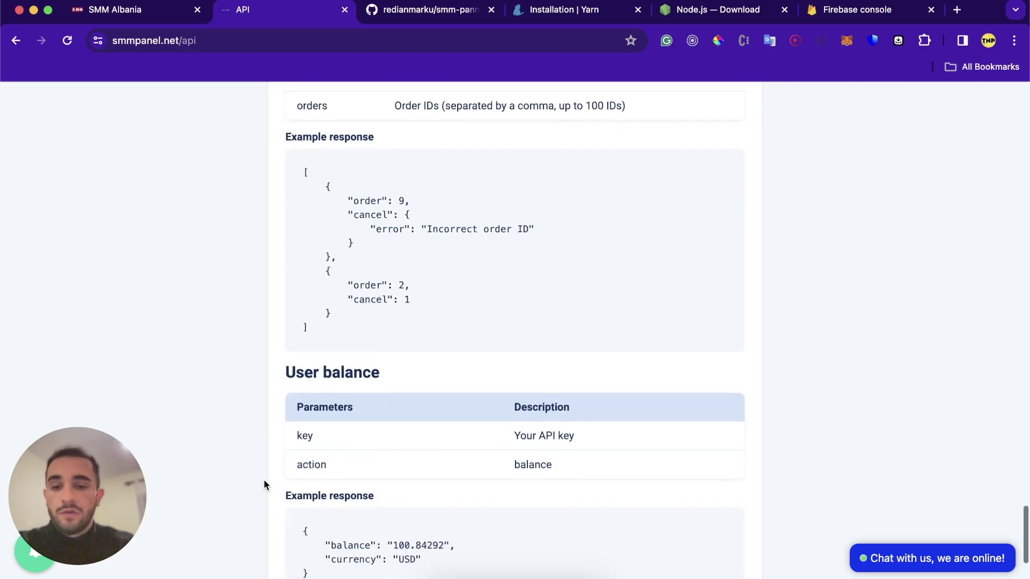
scroll(264, 484, down, 4)
scroll(264, 485, up, 9)
scroll(264, 484, up, 20)
scroll(333, 319, up, 15)
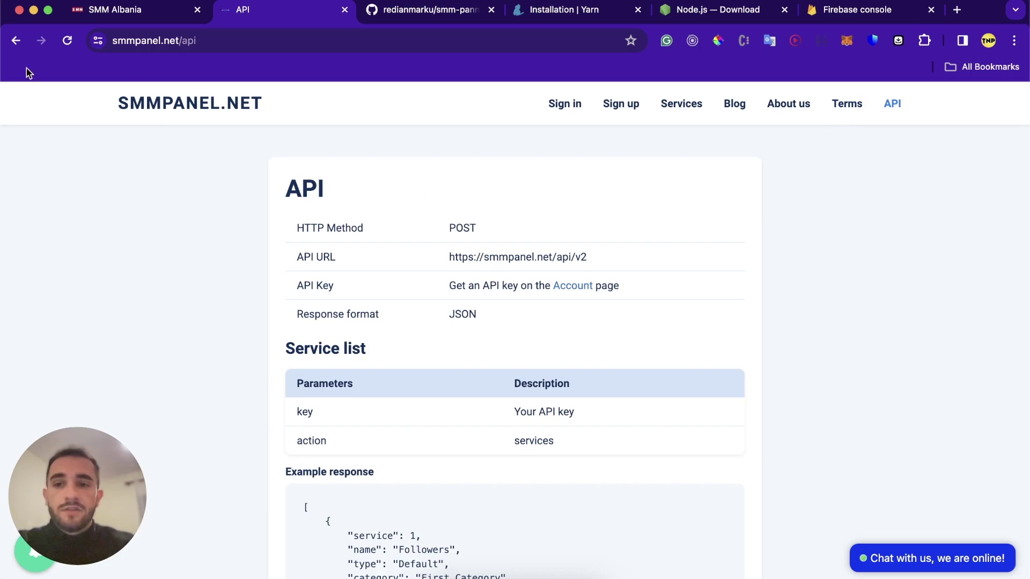
Return to the new order form and choose the category Instagram Followers [ Refill ] with service 427, Instagram Followers [500K] (365 Days)
click(206, 101)
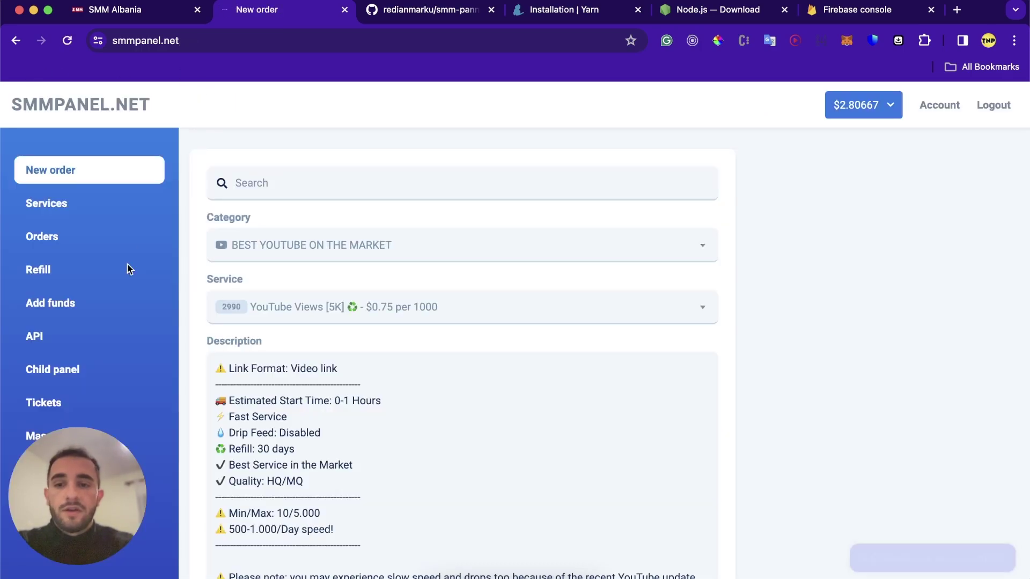
click(384, 246)
scroll(357, 428, down, 4)
scroll(357, 428, down, 5)
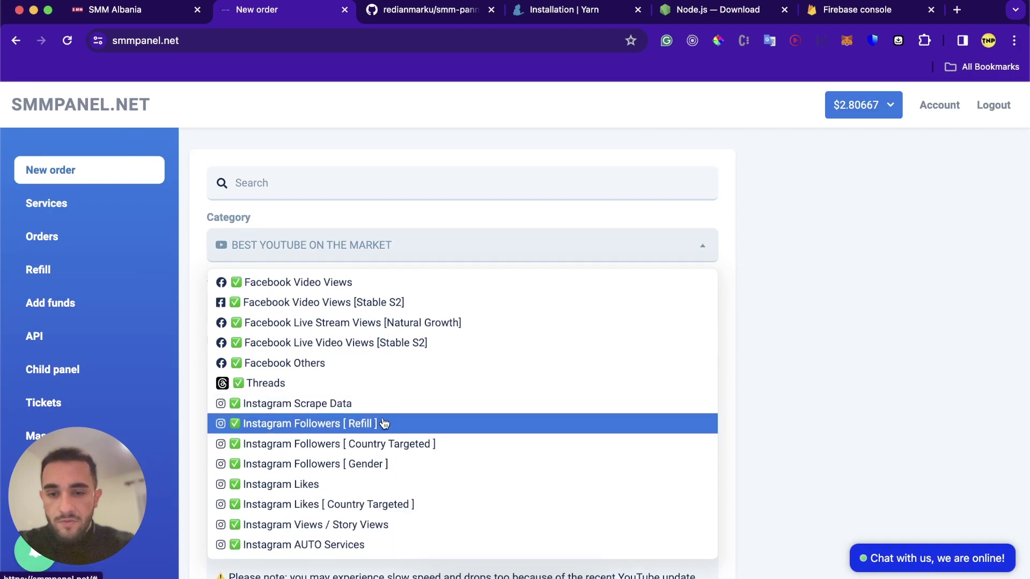
click(383, 424)
click(400, 312)
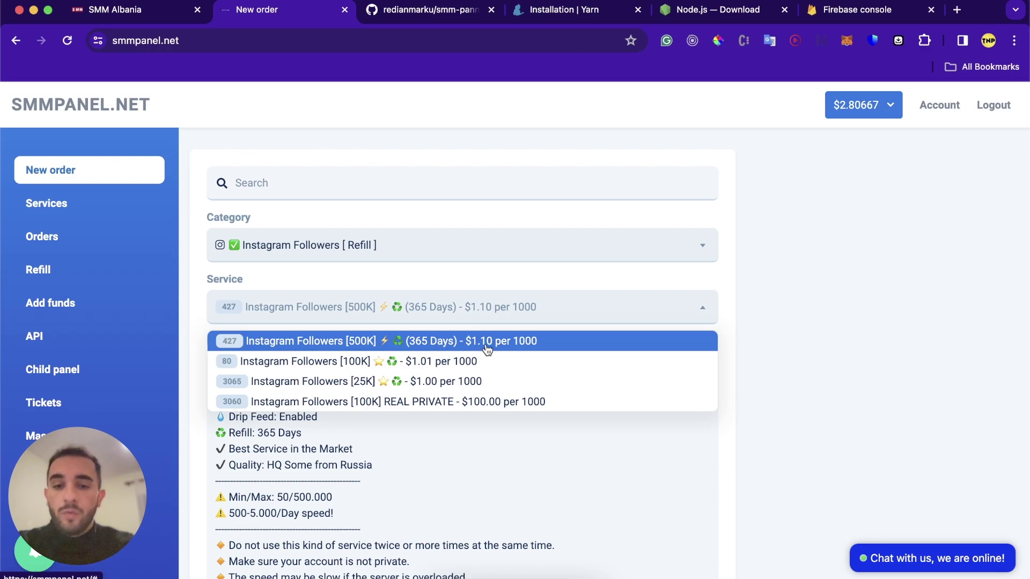
click(544, 341)
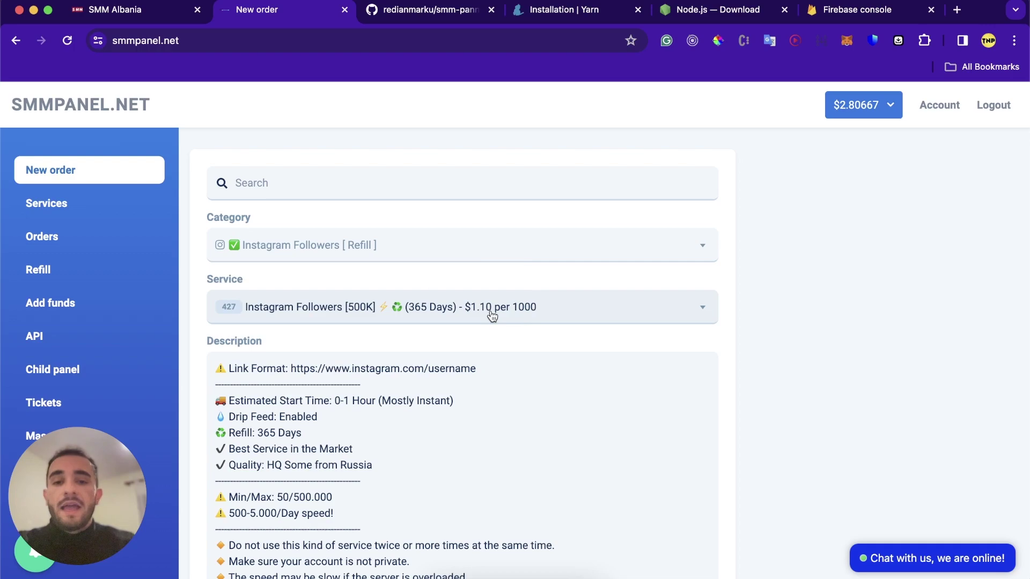
Examine the price per 1000 and the description of the selected Instagram followers service
scroll(492, 317, up, 5)
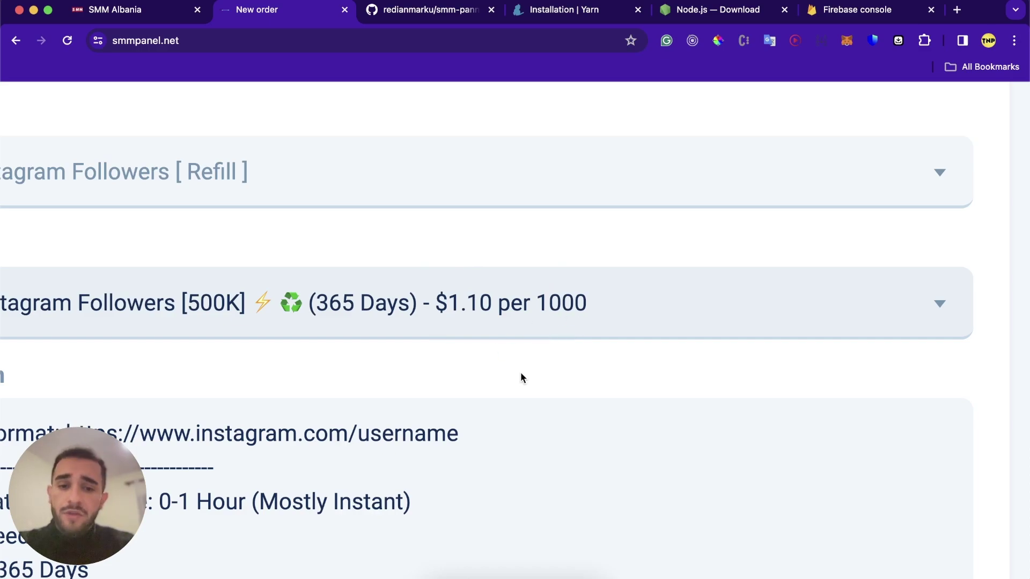
scroll(520, 374, down, 5)
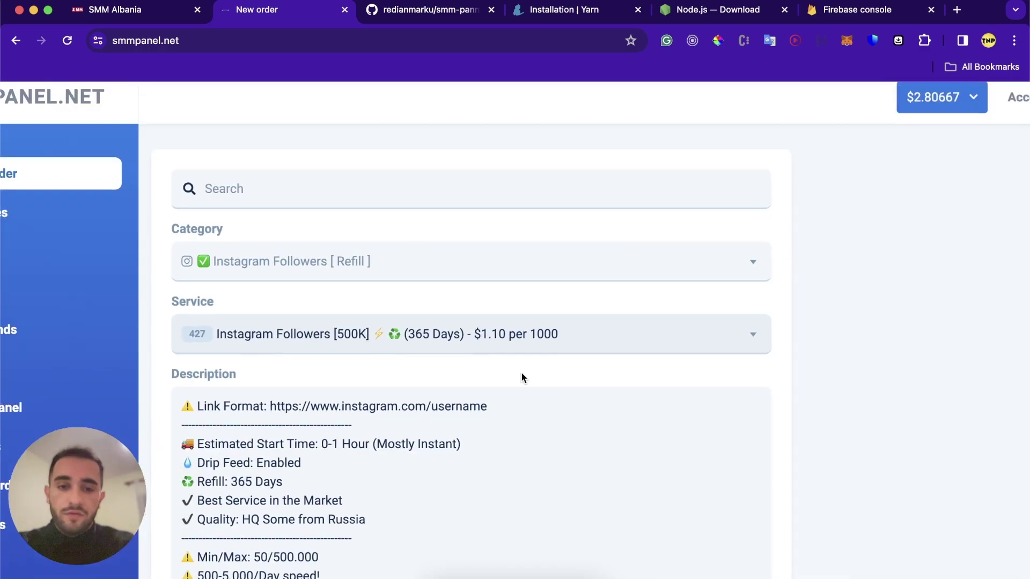
scroll(521, 374, down, 3)
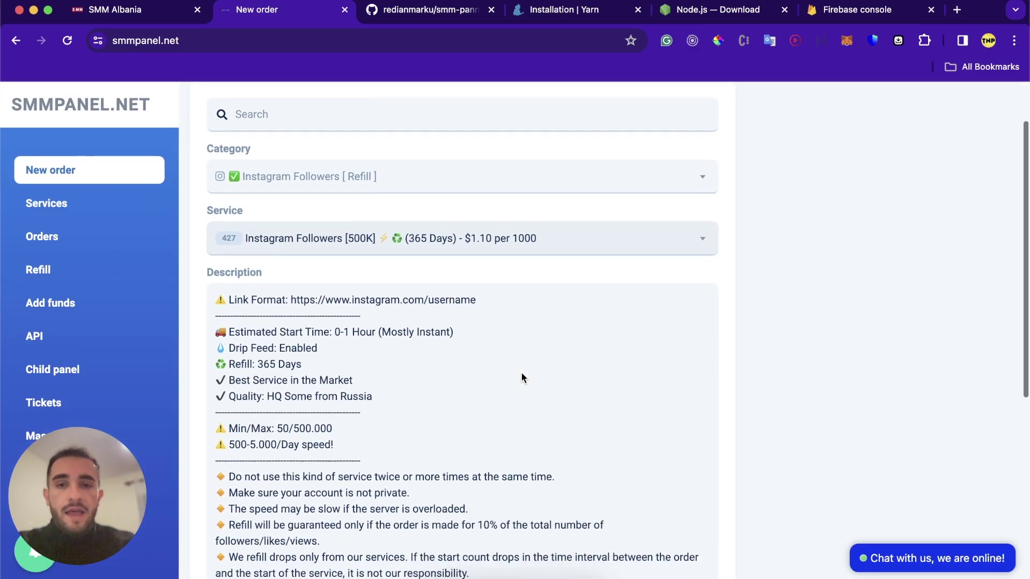
scroll(521, 374, up, 3)
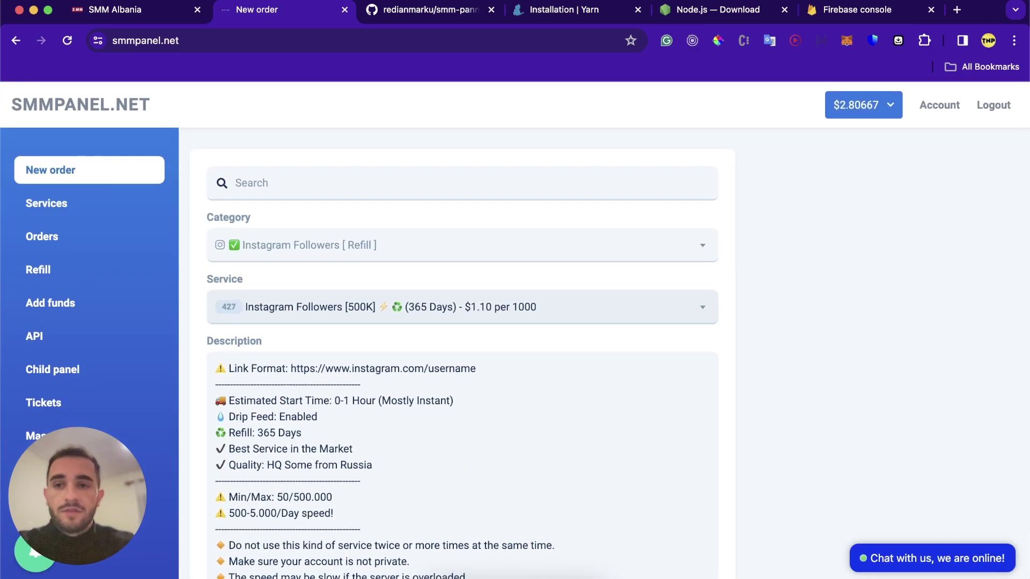
Switch to the smmalbania.online landing page and review its address and content down to the contact section
click(149, 11)
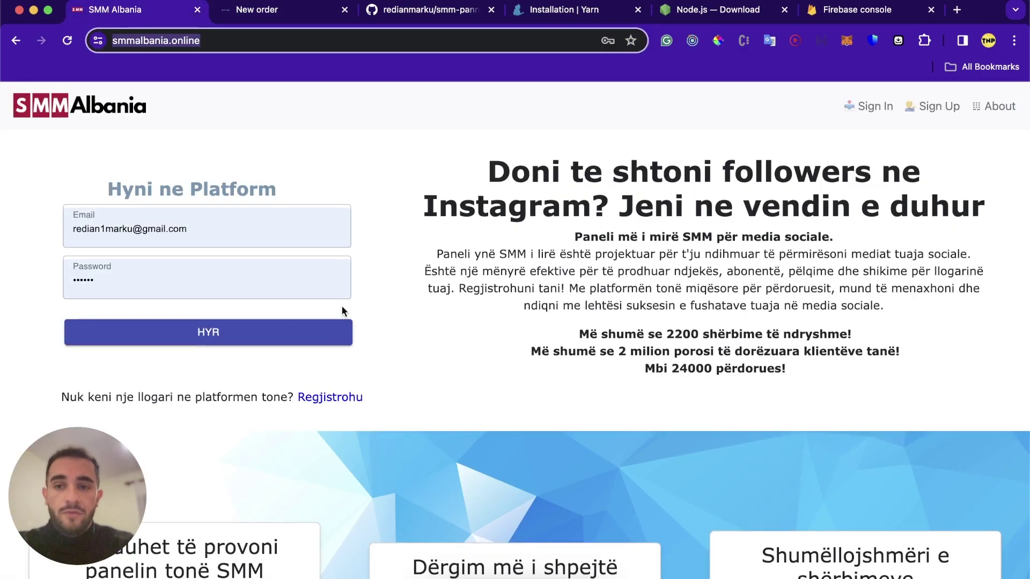
click(234, 39)
click(246, 111)
click(214, 40)
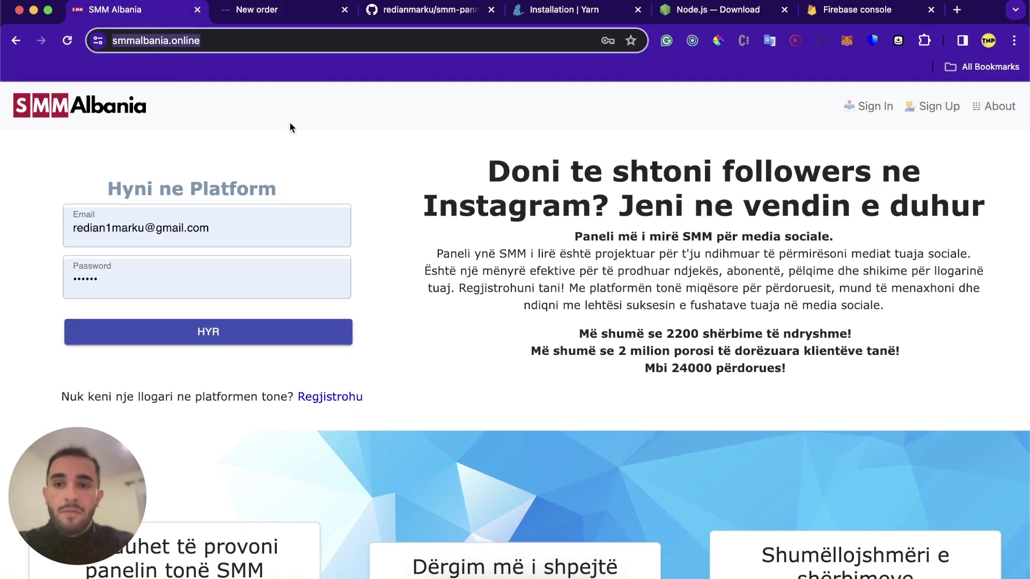
click(229, 48)
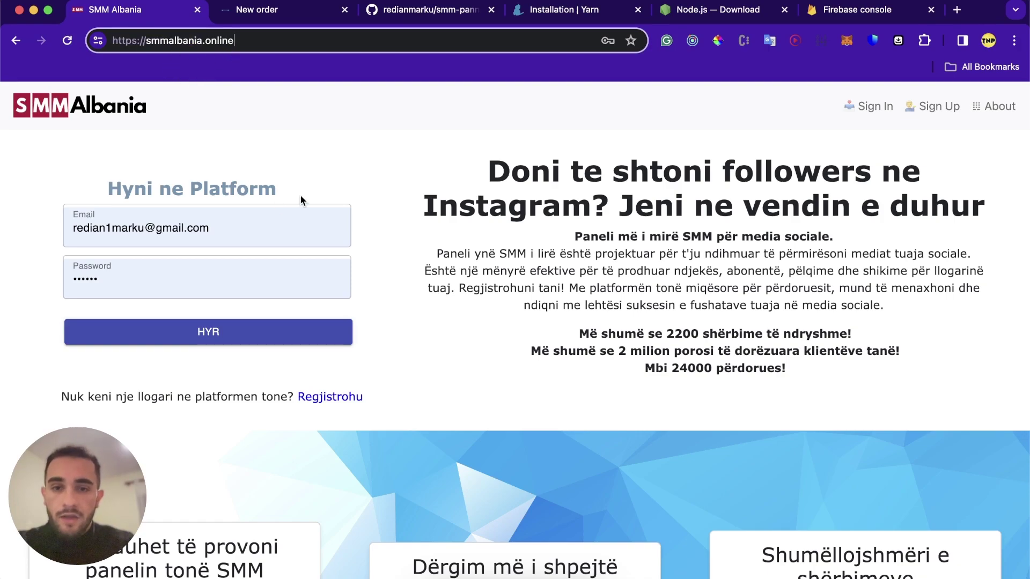
scroll(554, 196, down, 10)
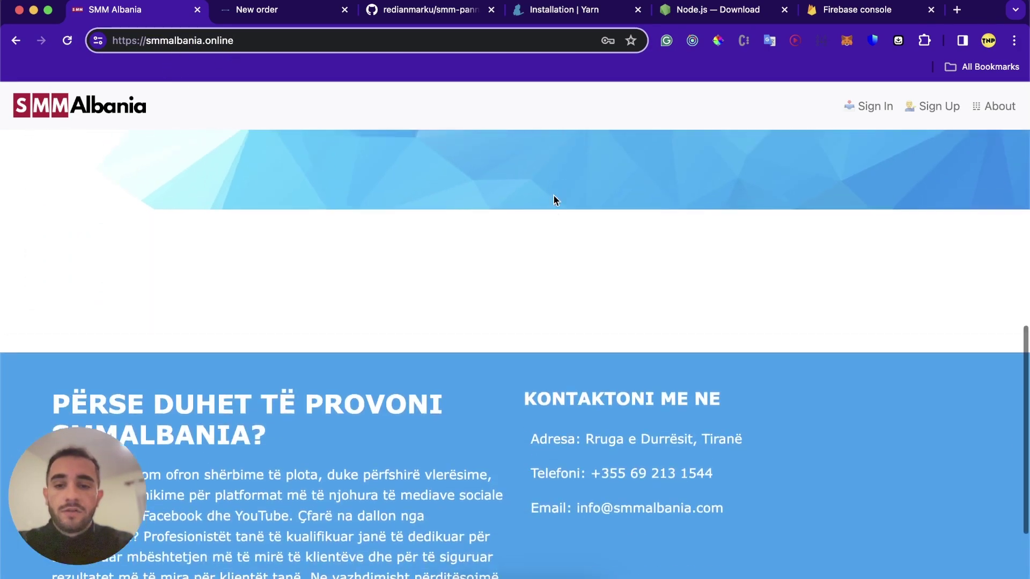
scroll(553, 195, up, 9)
scroll(554, 199, up, 2)
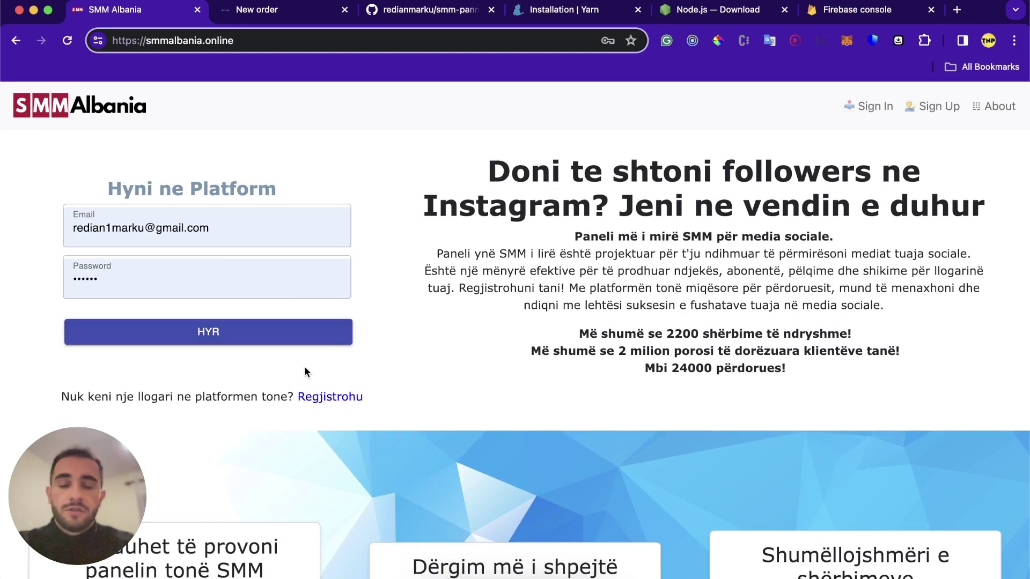
Open the SMM Albania registration form and view its username, email and password fields
click(335, 398)
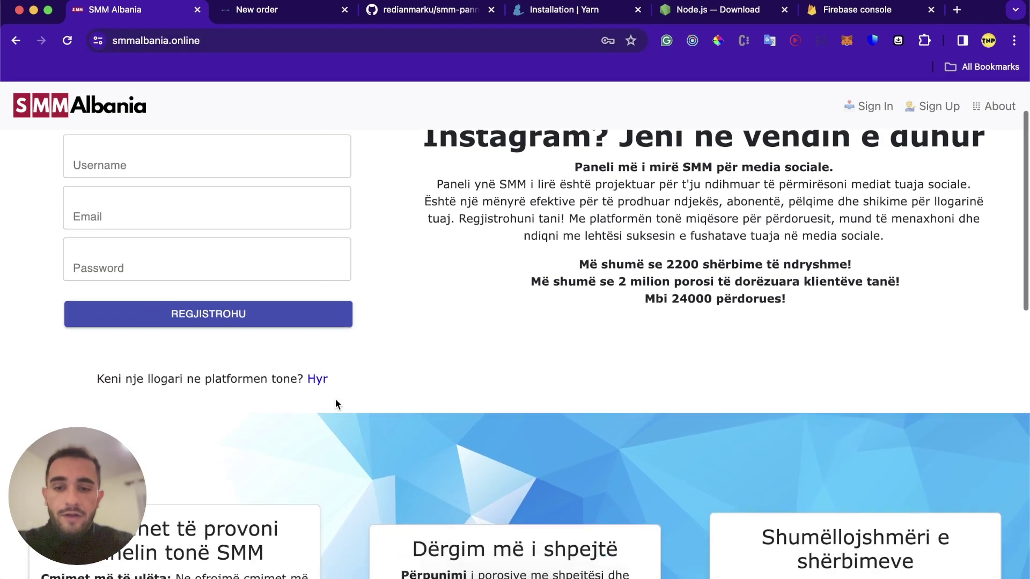
scroll(288, 275, down, 1)
scroll(288, 278, up, 2)
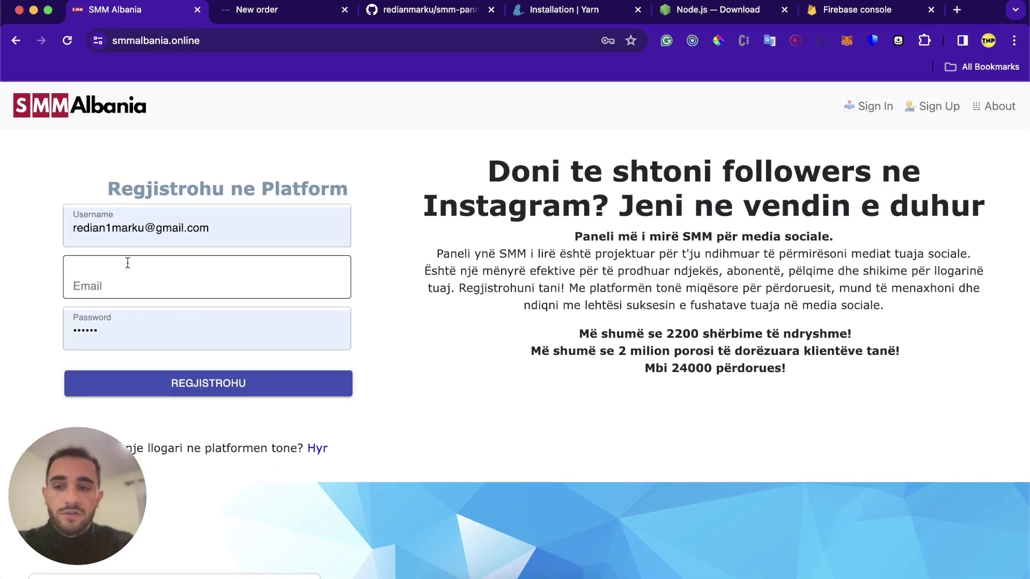
Return to the SMM Albania login form and sign in with the prefilled account credentials
click(316, 450)
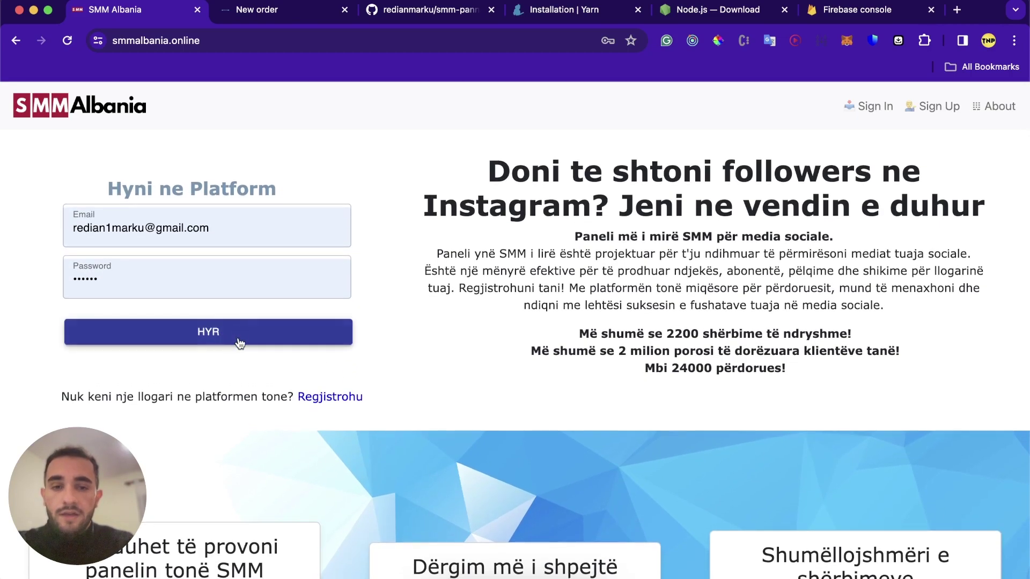
click(215, 333)
click(215, 342)
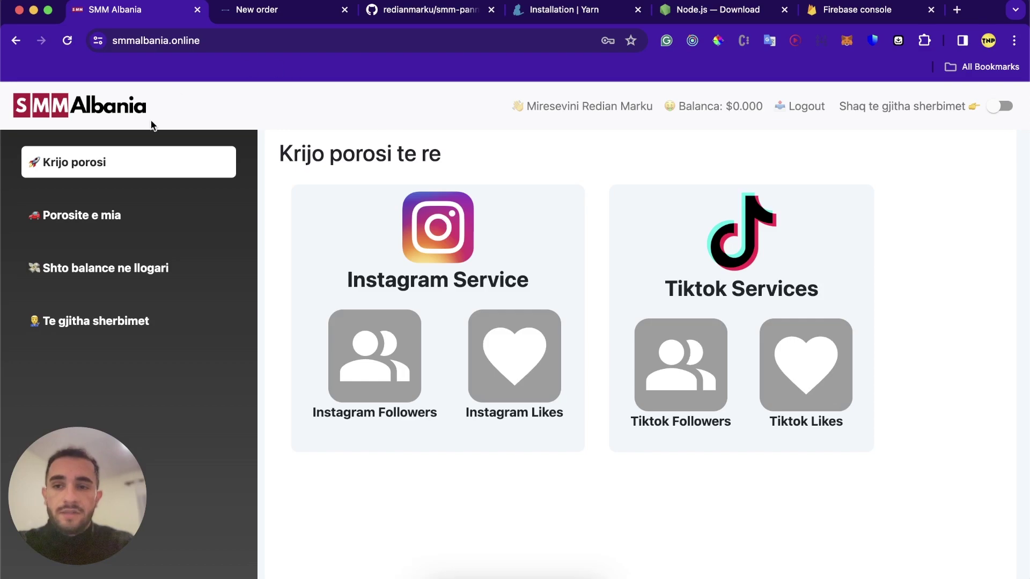
Switch to the smmpanel.net order page to compare it with the SMM Albania dashboard
click(281, 1)
click(222, 4)
click(223, 11)
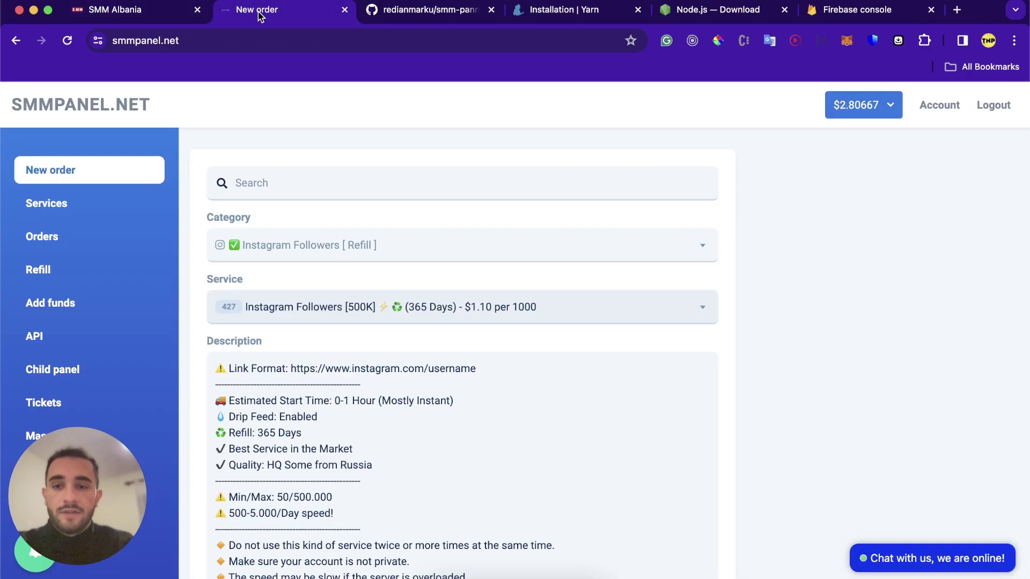
Return to the SMM Albania dashboard and turn on the "Shaq te gjitha sherbimet" option
click(161, 18)
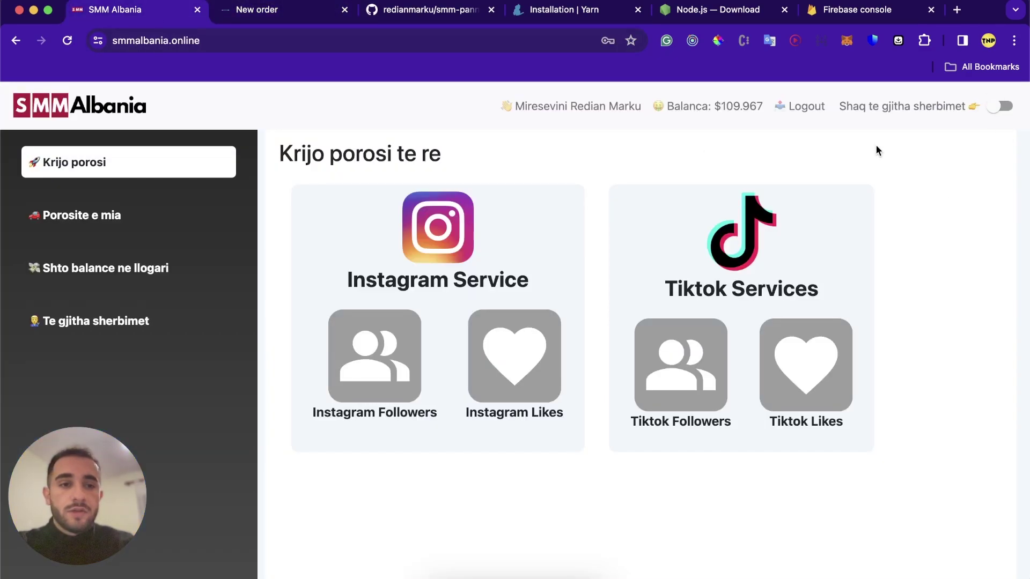
scroll(906, 144, up, 5)
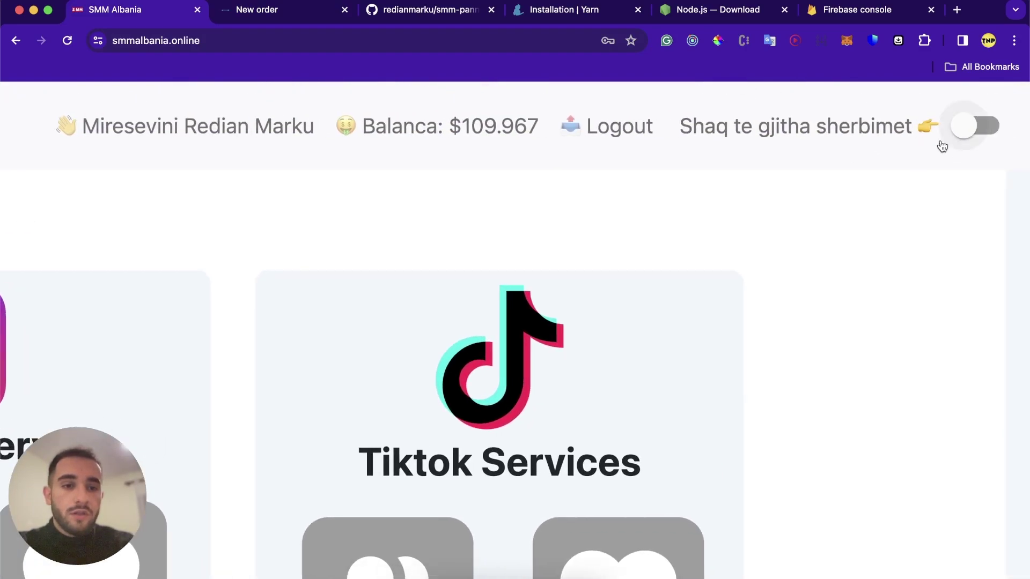
click(966, 125)
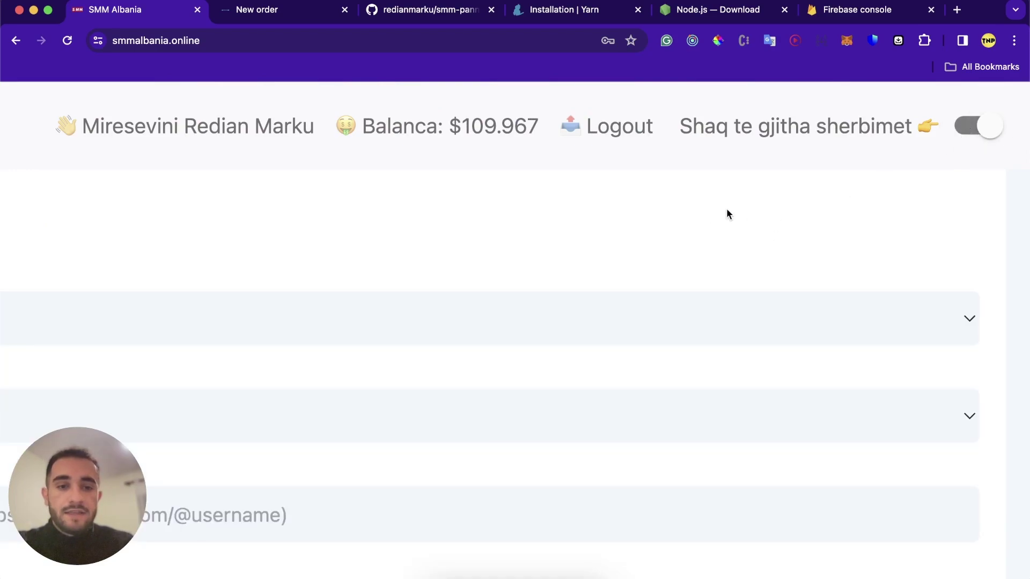
Set the SMM Albania order category to Facebook Emoticons and compare the form with the smmpanel.net order page
scroll(726, 212, down, 5)
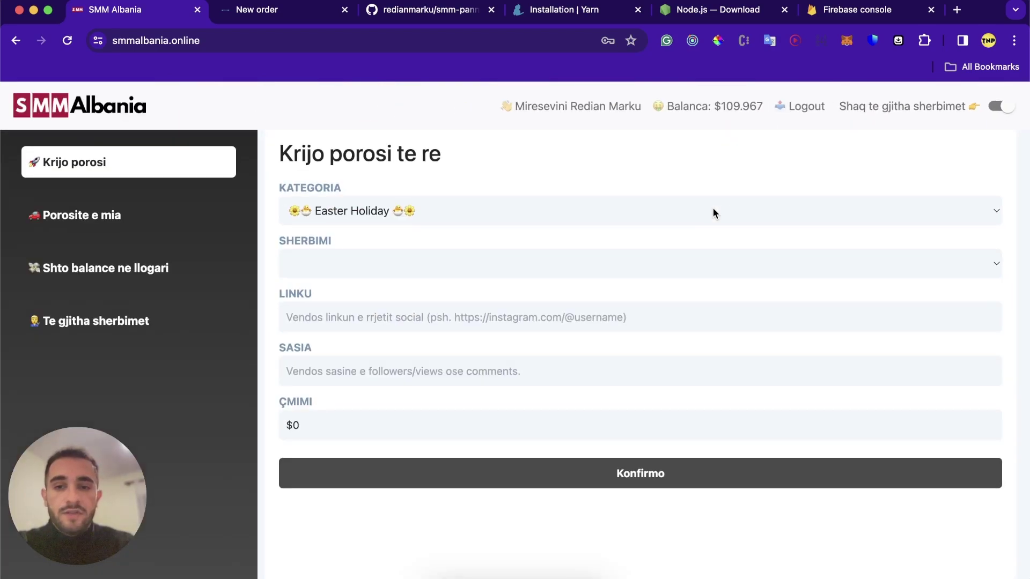
click(519, 209)
click(478, 450)
click(241, 19)
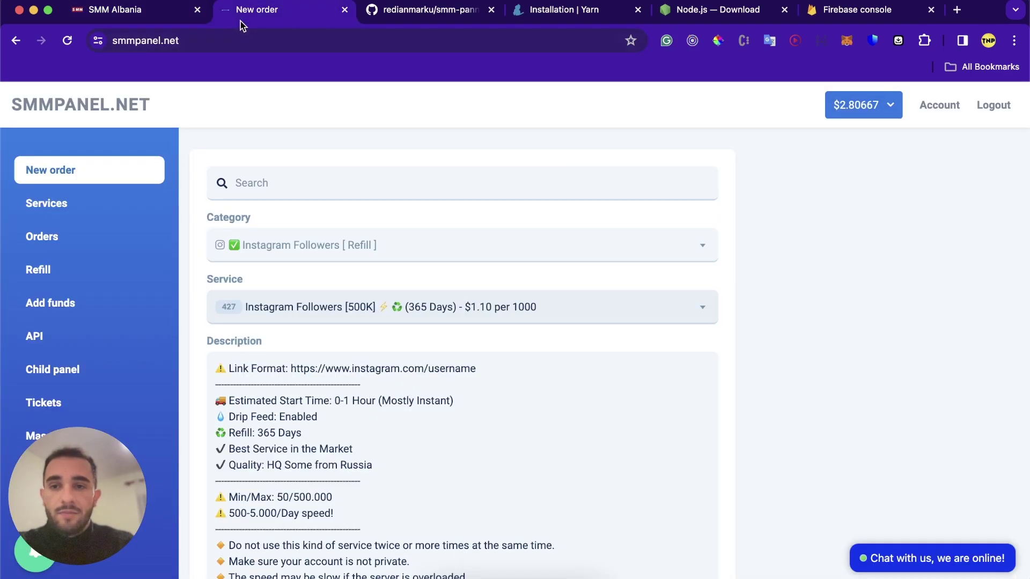
click(166, 17)
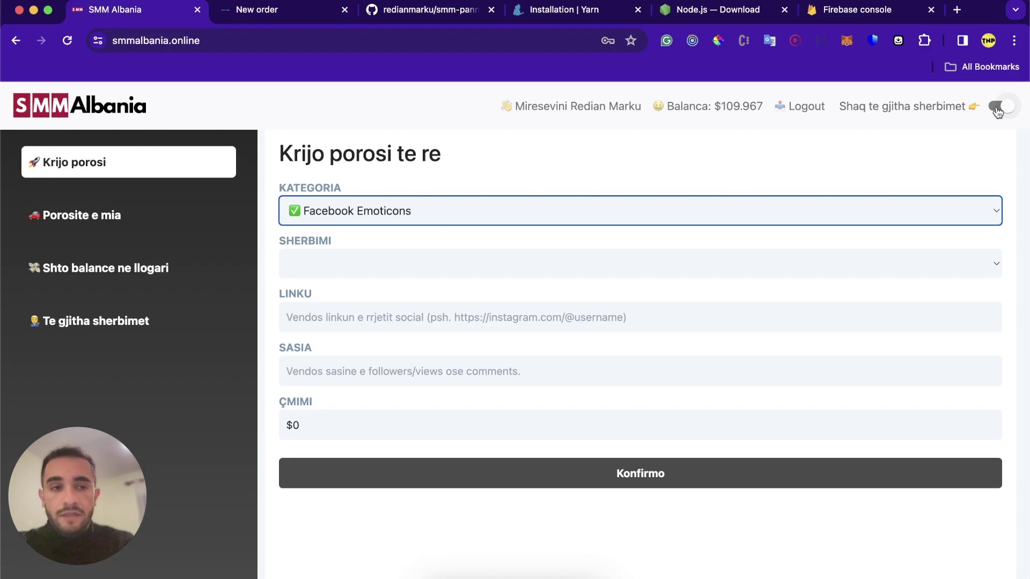
Turn off the "Shaq te gjitha sherbimet" option and open the Instagram Followers order form to view its link, quantity and price fields
click(997, 109)
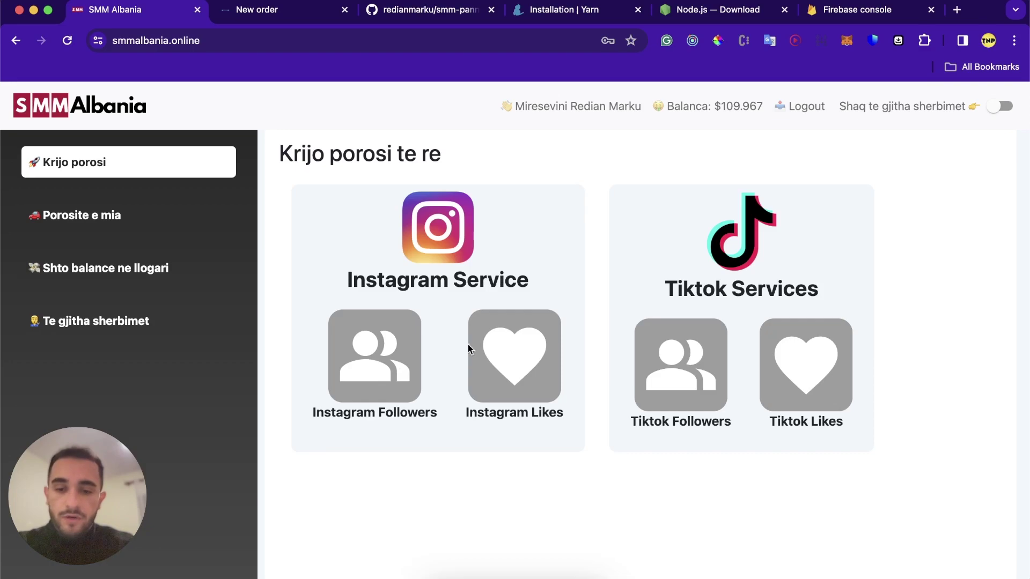
click(388, 354)
scroll(390, 357, down, 3)
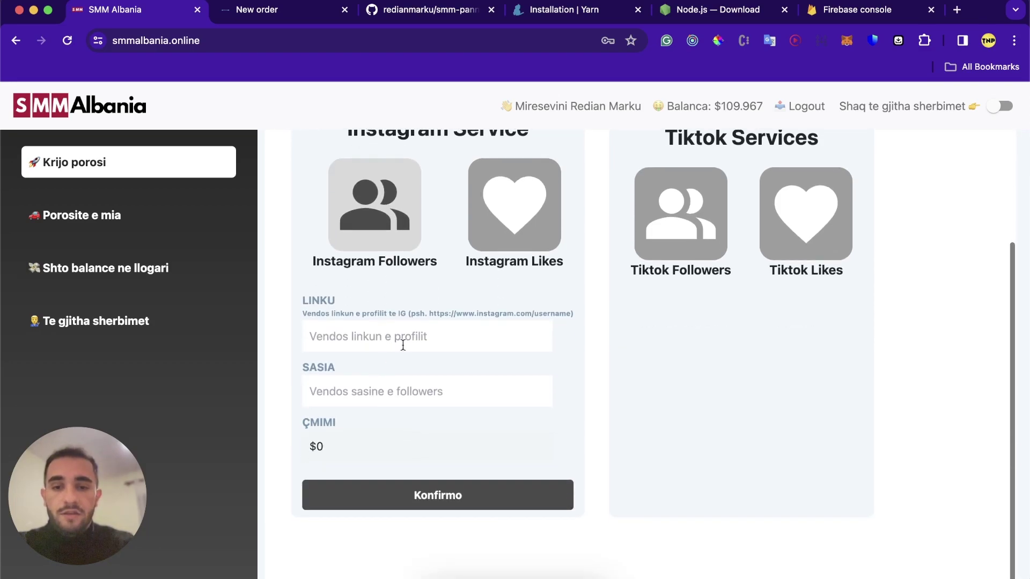
click(426, 337)
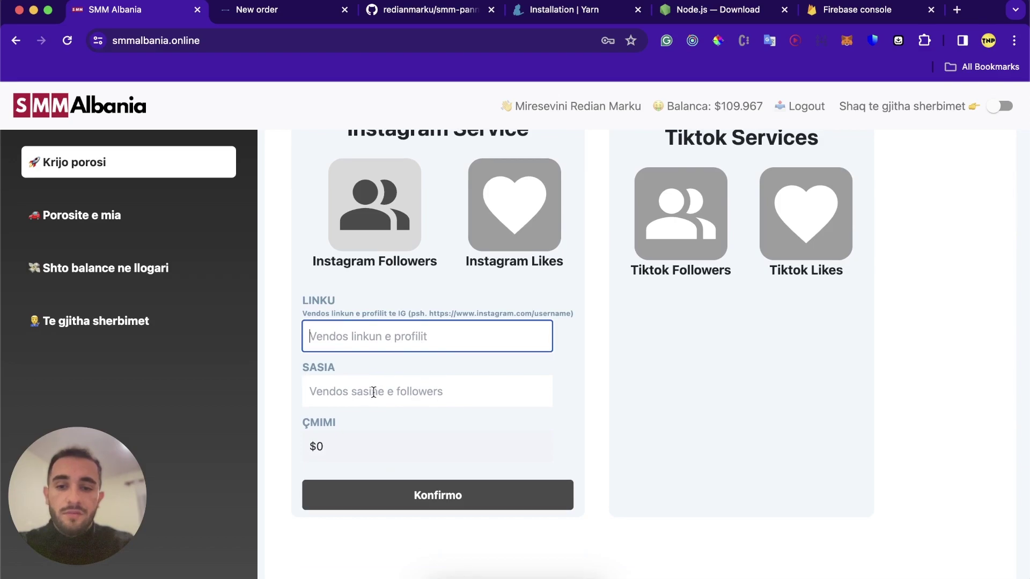
click(325, 445)
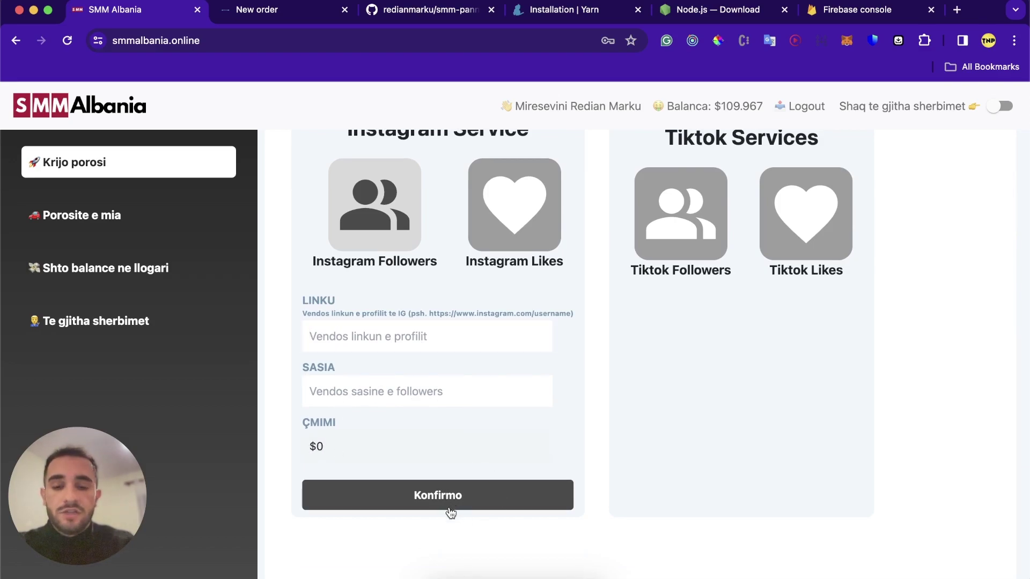
scroll(999, 385, up, 5)
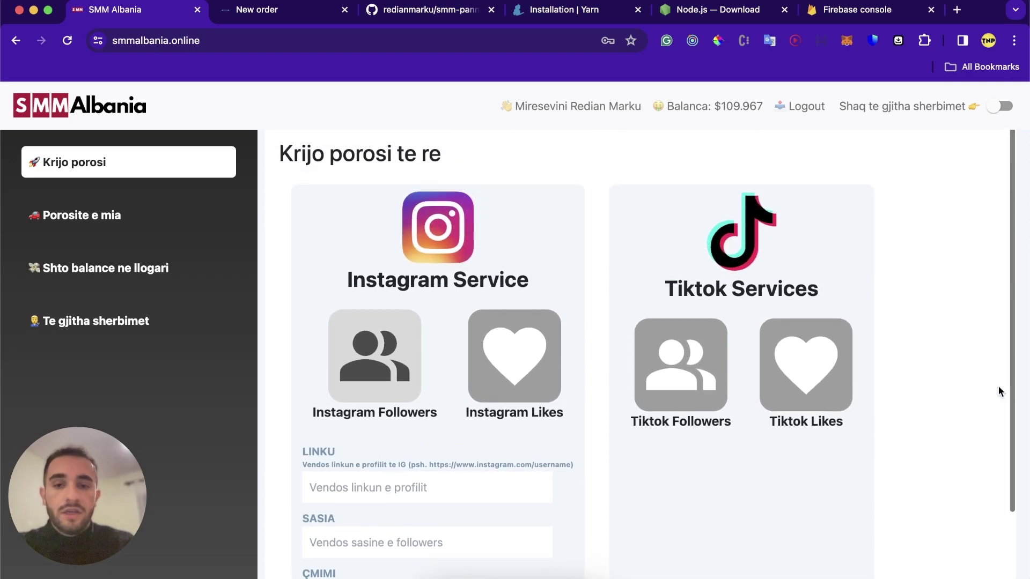
Open the "Porosite e mia" page and examine the order ID and service ID columns
click(78, 218)
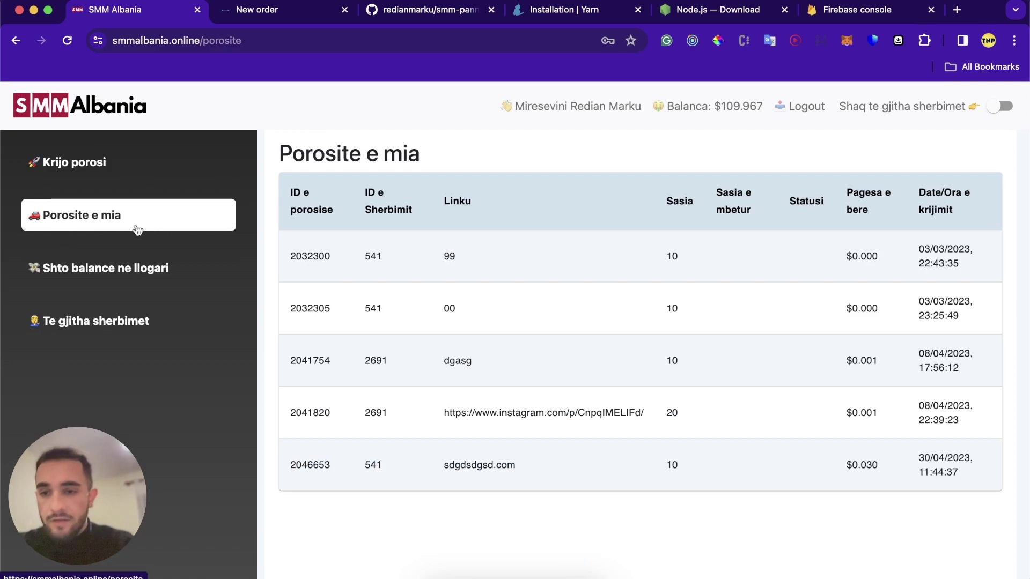
scroll(89, 226, up, 5)
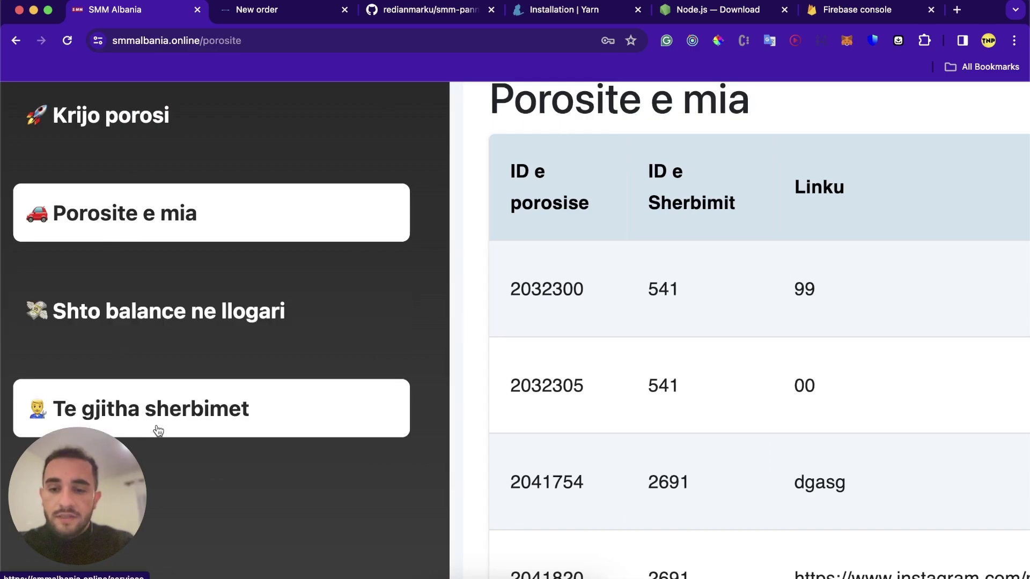
key(super+0)
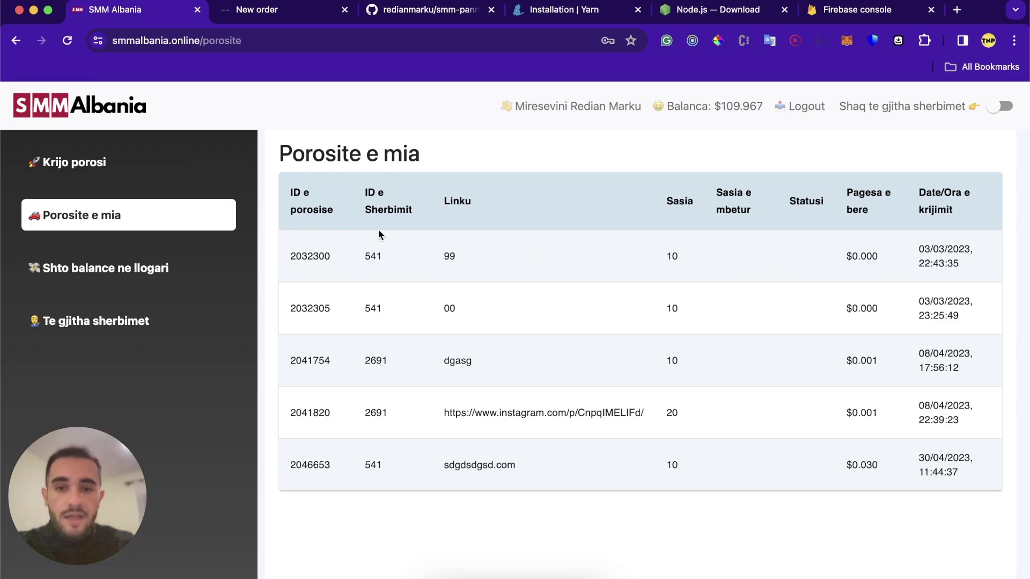
scroll(286, 198, up, 5)
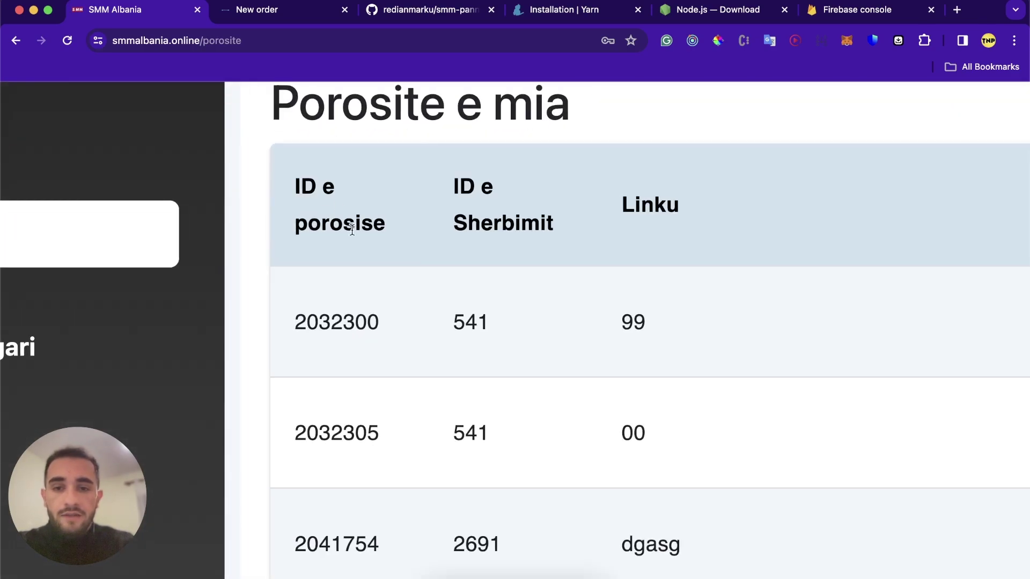
scroll(518, 267, right, 3)
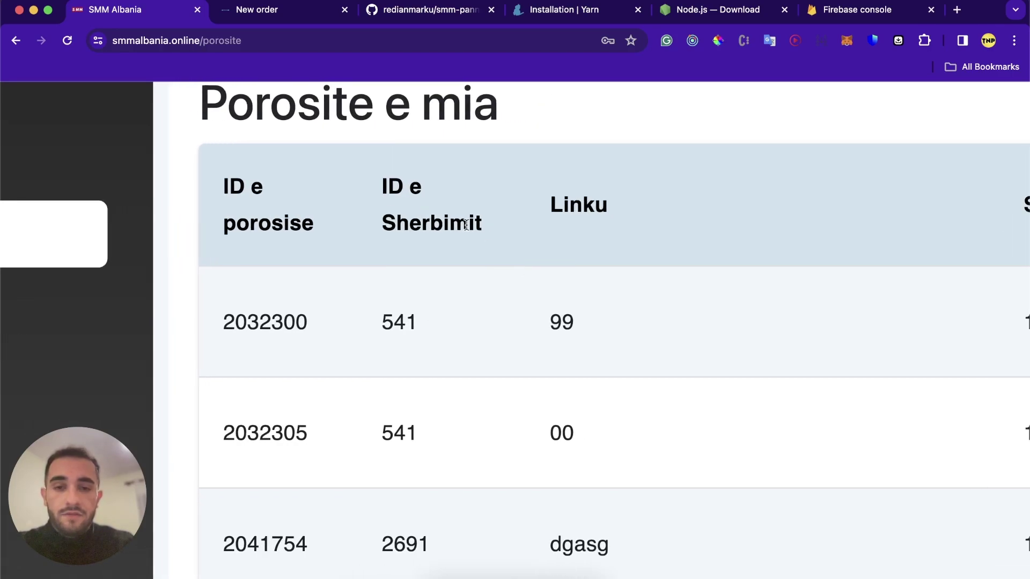
scroll(562, 333, down, 5)
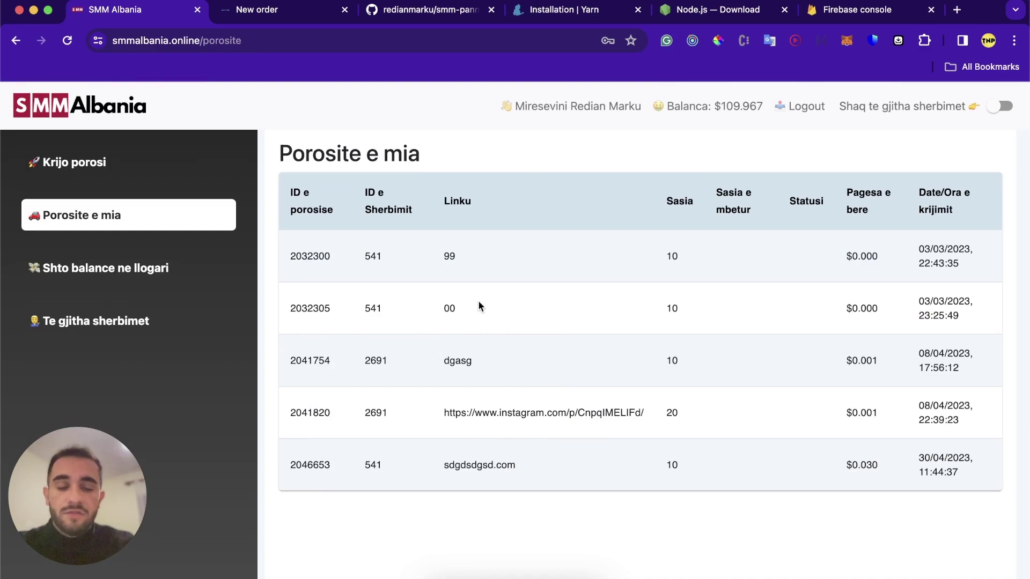
Examine the quantity, remaining quantity, status, payment and creation date columns of the orders table
scroll(671, 211, up, 5)
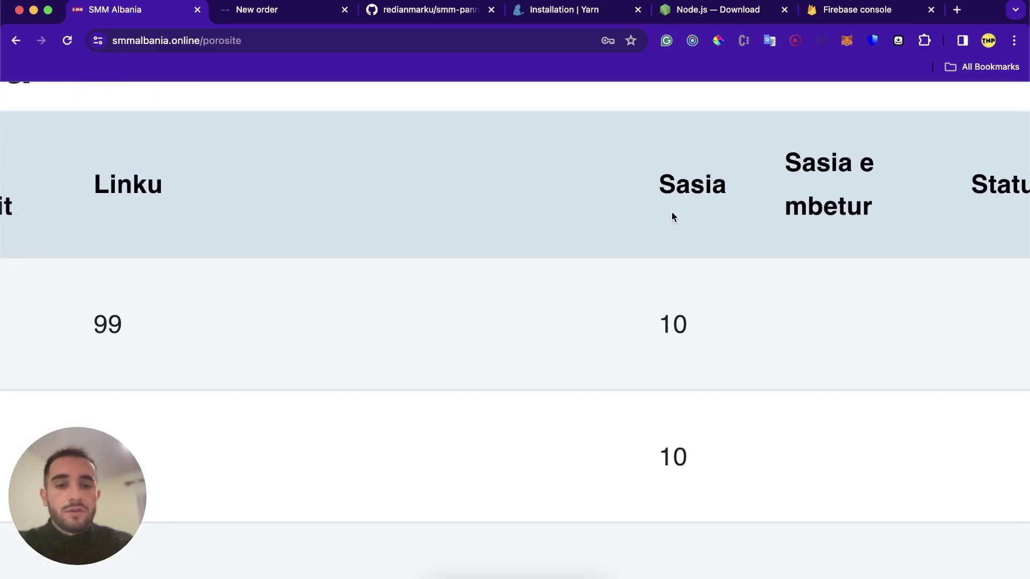
scroll(671, 211, right, 3)
scroll(672, 212, right, 4)
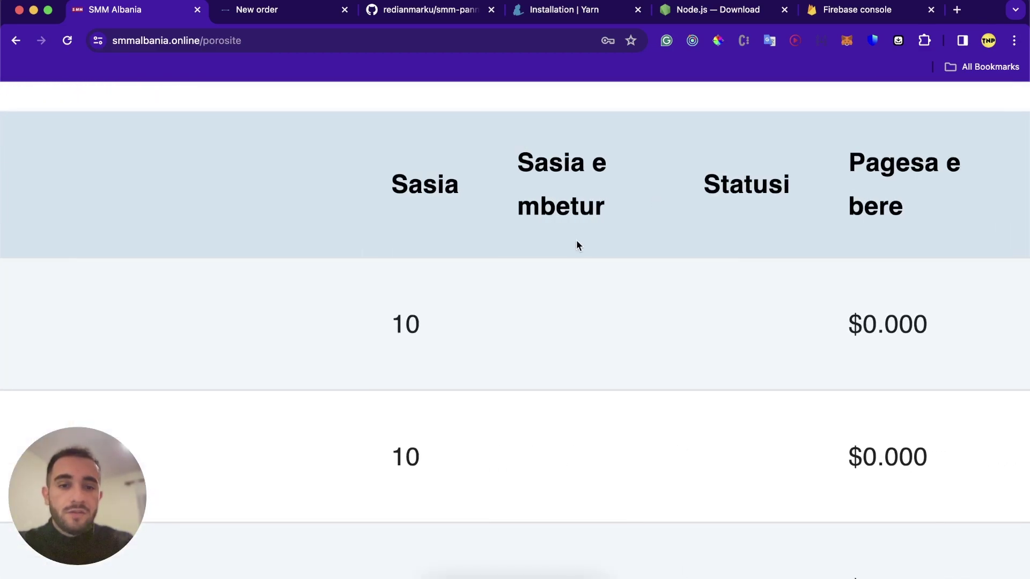
scroll(789, 196, right, 5)
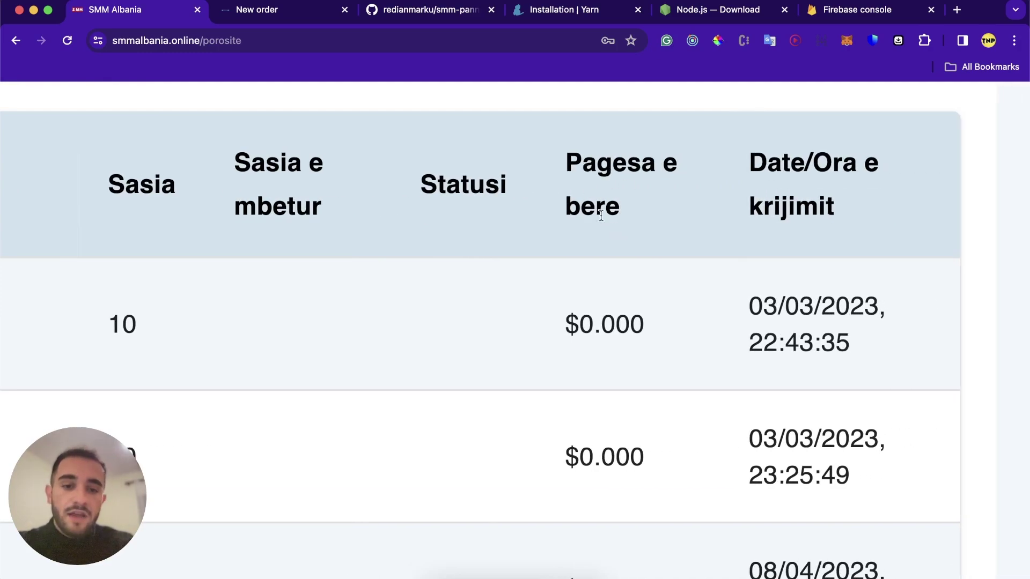
scroll(601, 215, down, 4)
scroll(787, 462, down, 3)
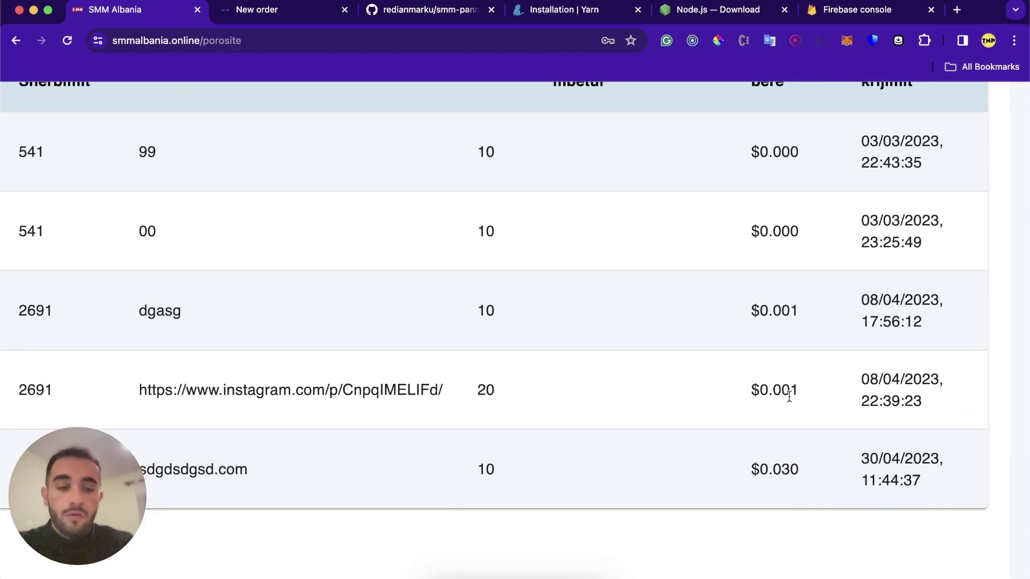
scroll(789, 398, down, 4)
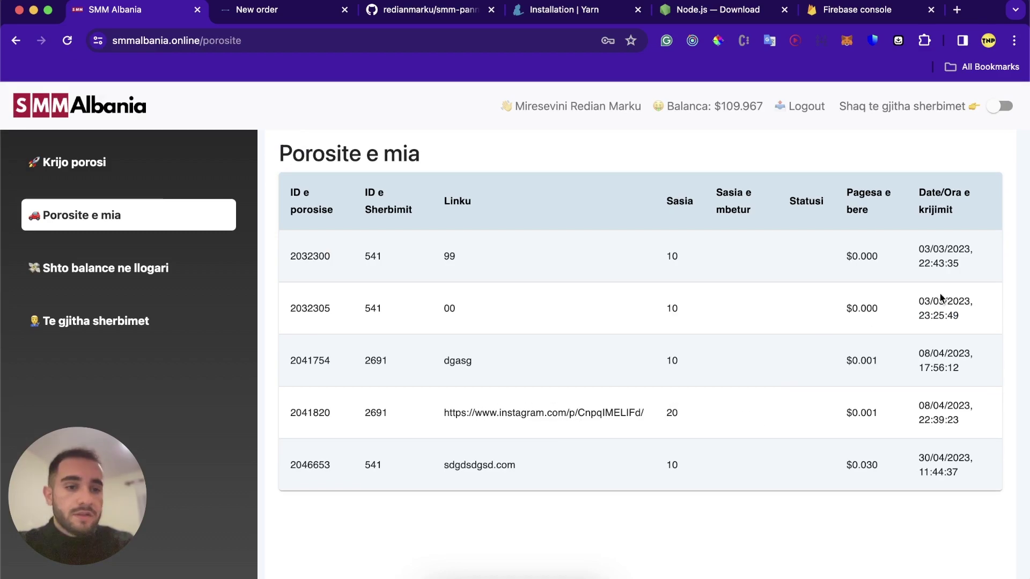
scroll(931, 263, up, 5)
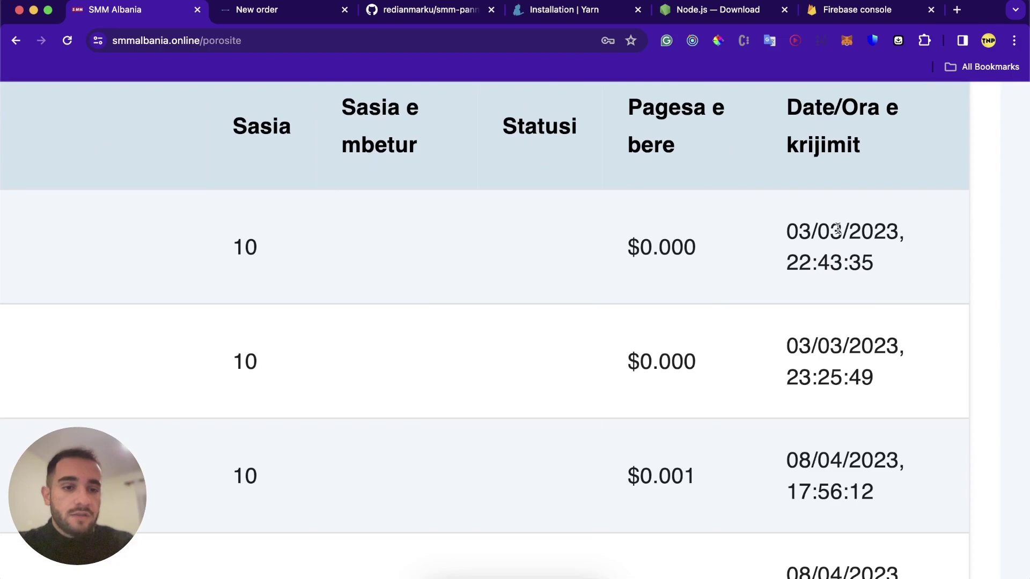
scroll(816, 298, down, 5)
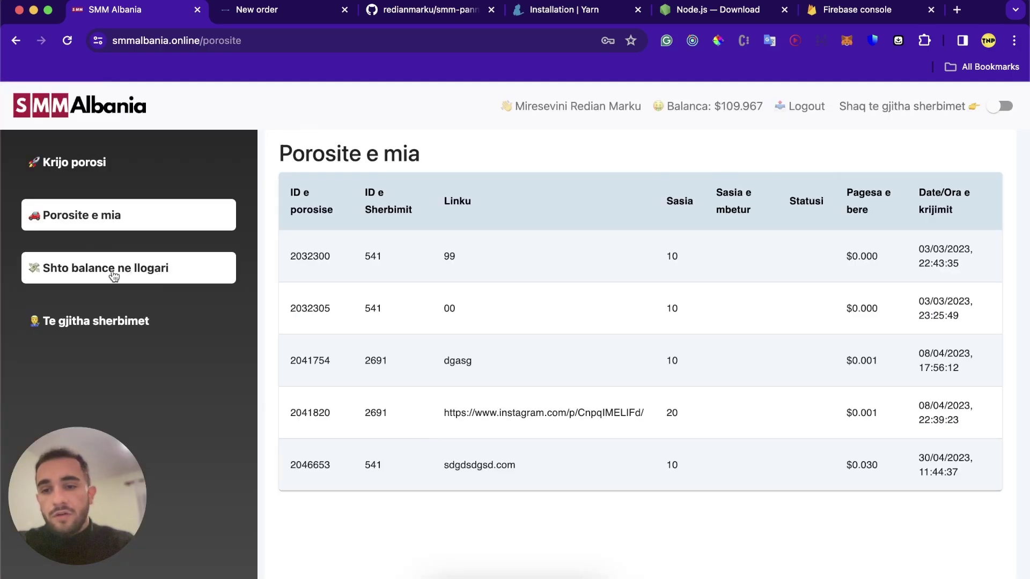
Open the "Shto balance ne llogari" page and choose Paypal as the payment method
click(114, 274)
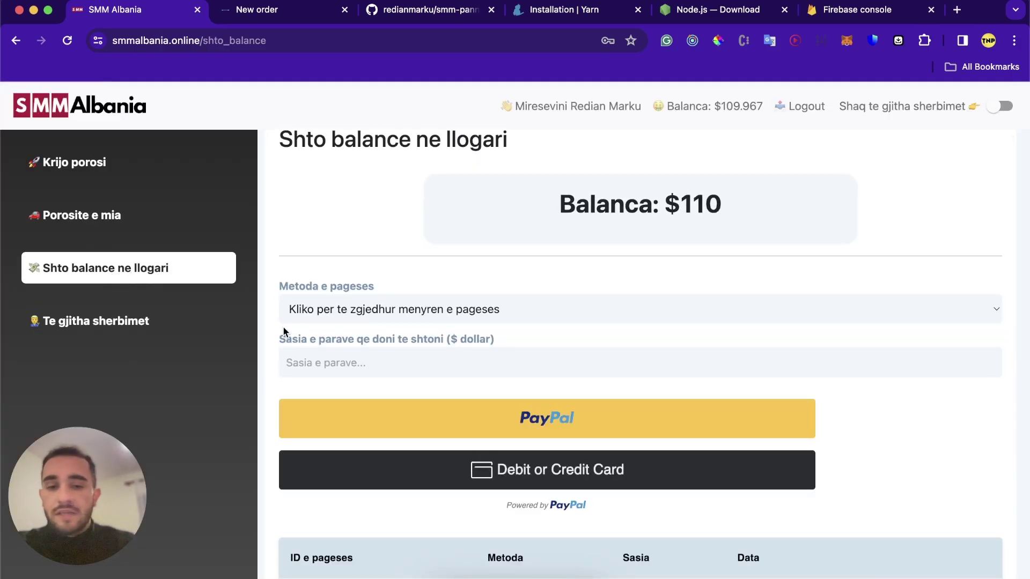
scroll(283, 331, down, 3)
scroll(301, 301, up, 3)
click(379, 324)
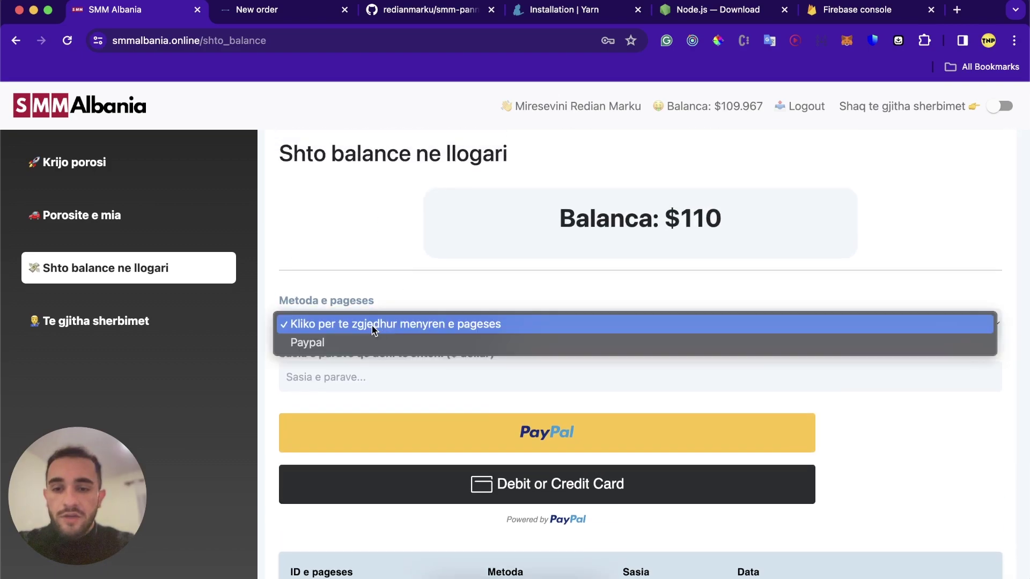
click(329, 344)
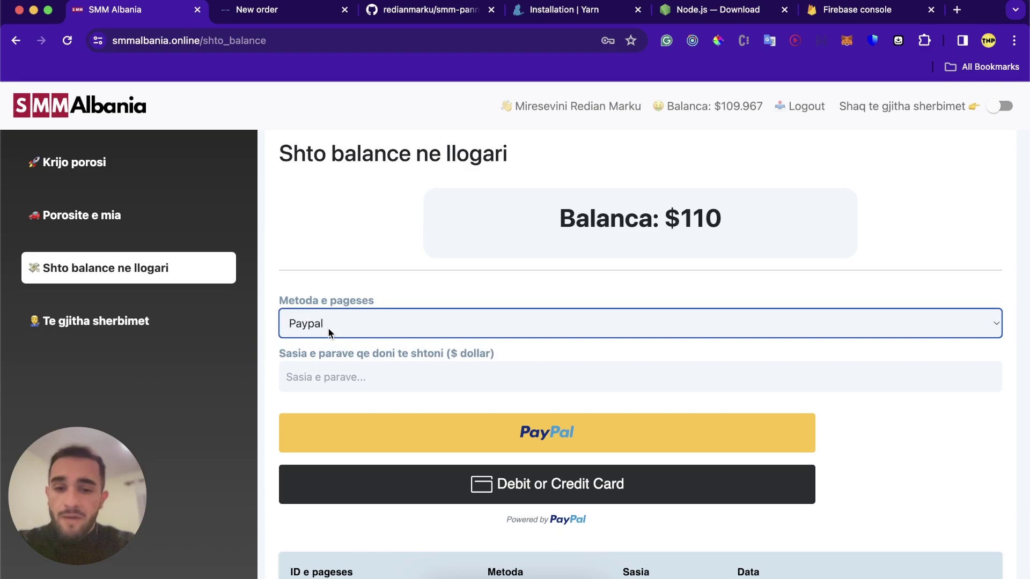
scroll(329, 330, down, 3)
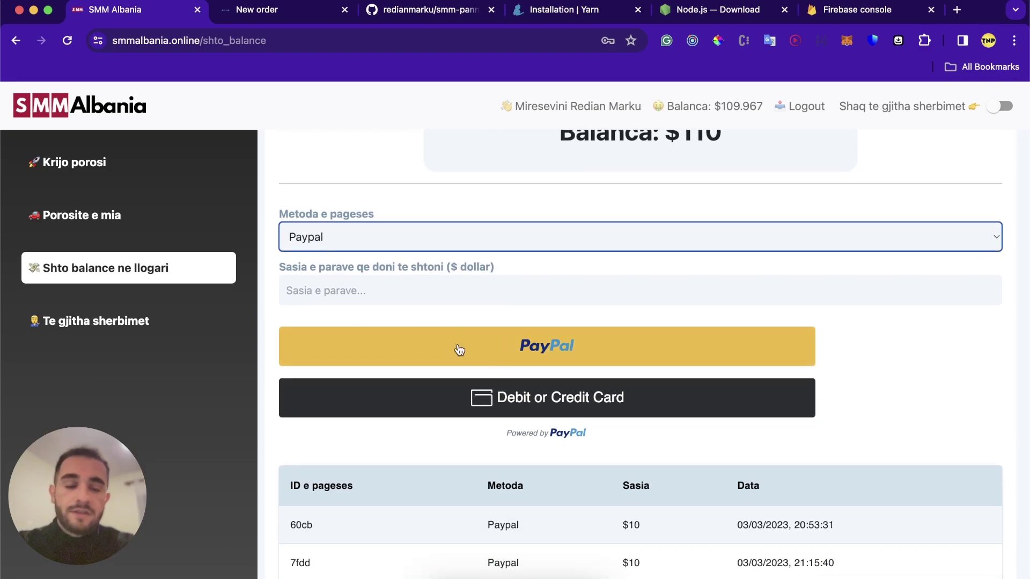
scroll(454, 330, up, 3)
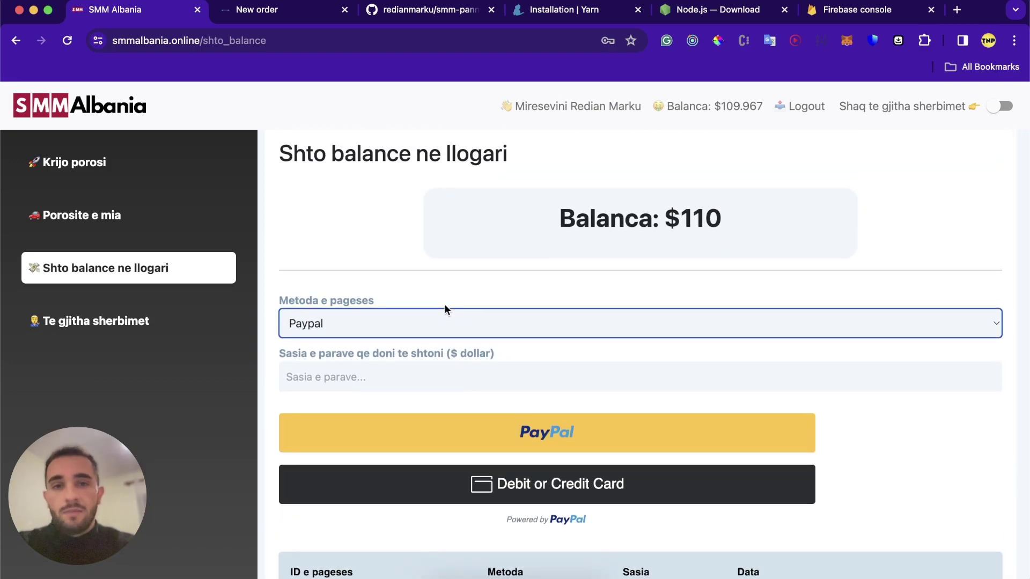
Set the amount of money to add to 20 dollars and start the PayPal checkout
scroll(445, 304, down, 5)
click(351, 234)
text(10)
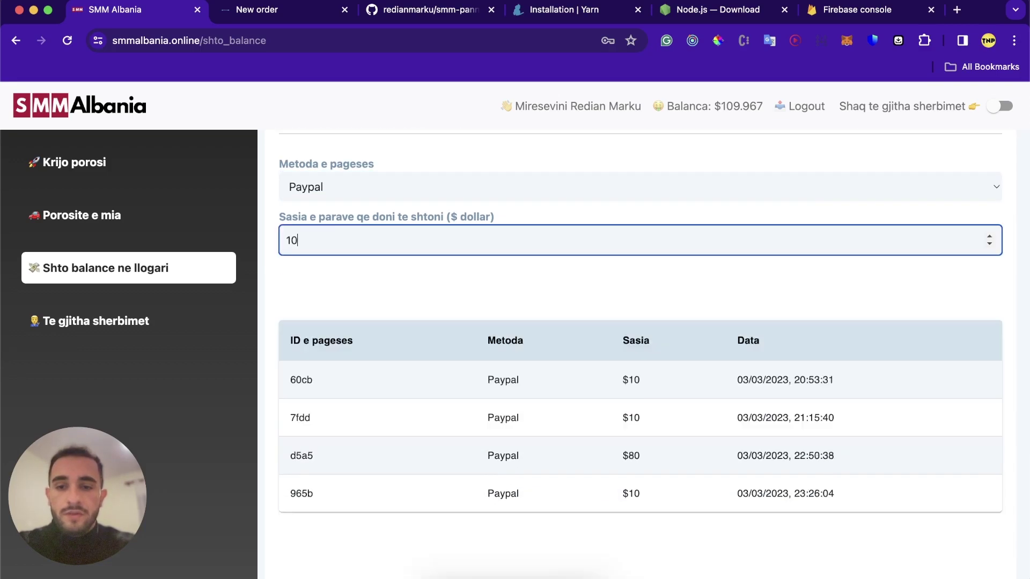
key(BackSpace)
key(BackSpace)
text(20)
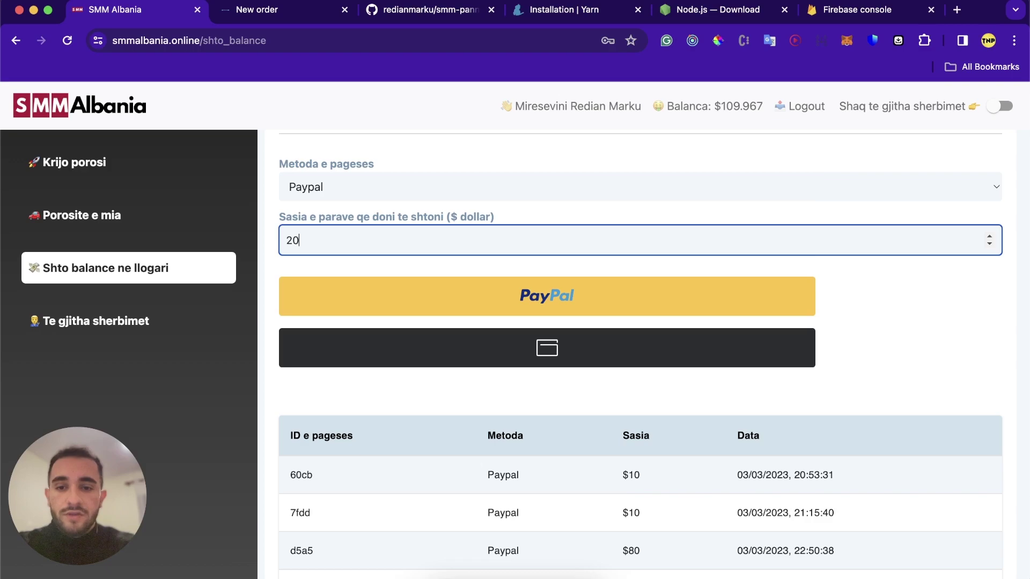
click(555, 304)
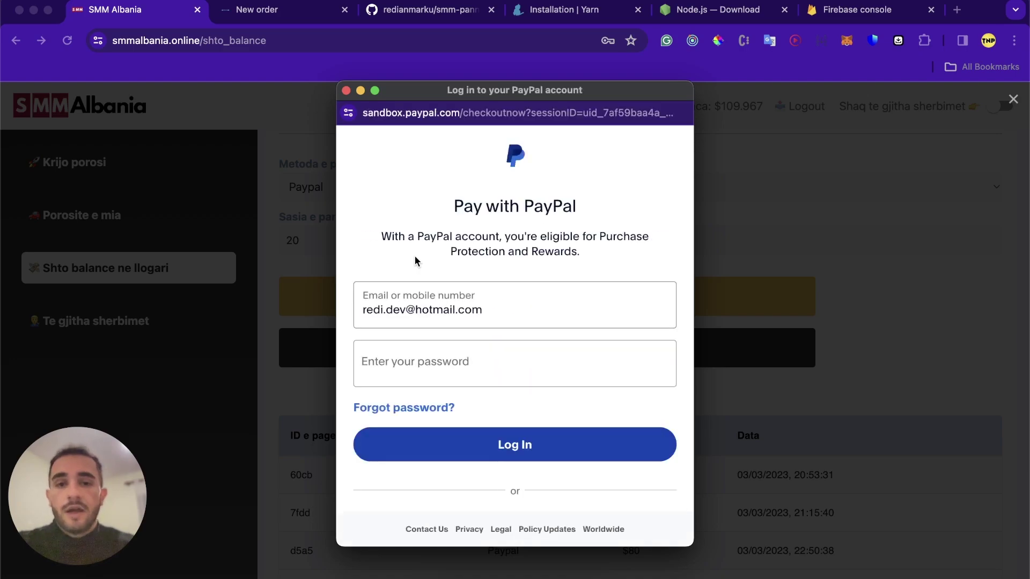
Cancel the PayPal checkout and dismiss the cancellation notice on the balance page after viewing the payment history
click(346, 90)
scroll(437, 477, down, 4)
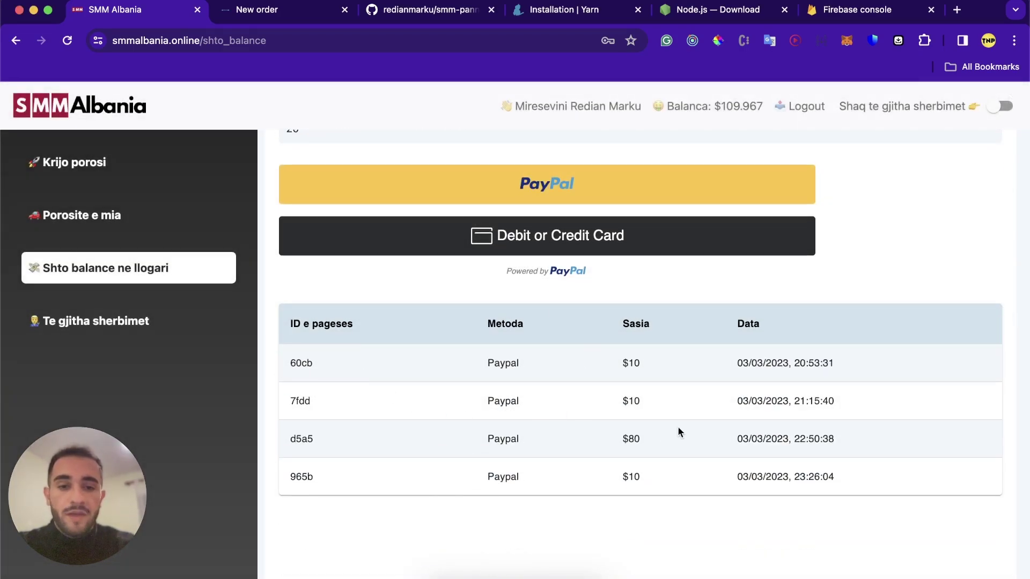
scroll(674, 370, up, 5)
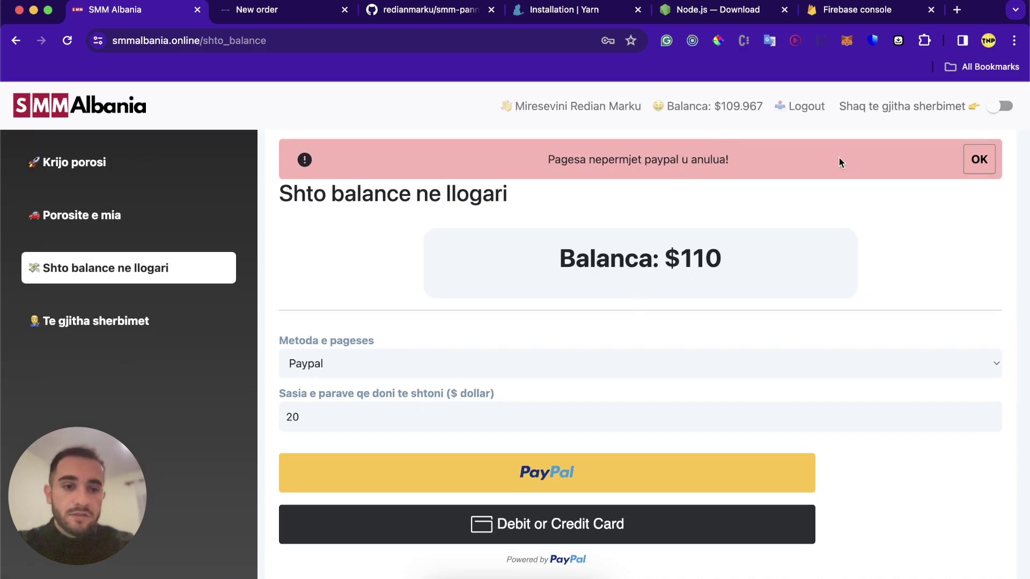
click(979, 161)
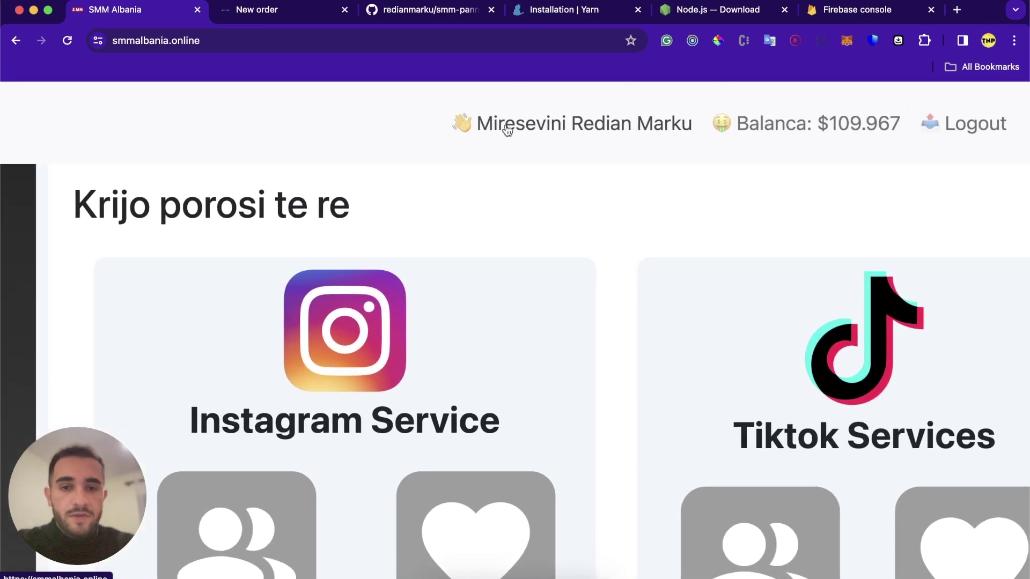
Examine the welcome name, balance, logout and "Shaq te gjitha sherbimet" items in the new-order page's header
scroll(589, 153, right, 5)
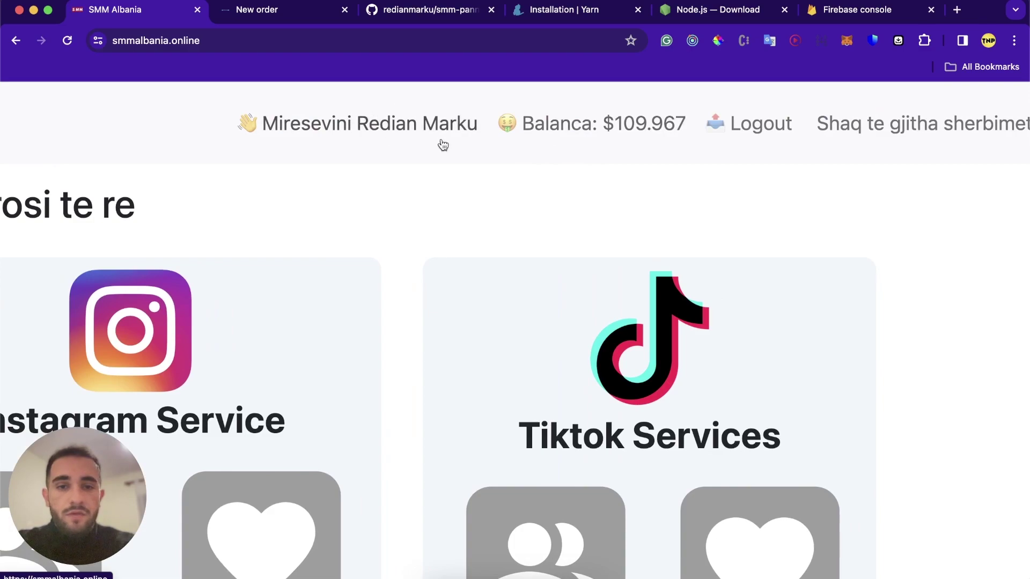
scroll(445, 145, right, 2)
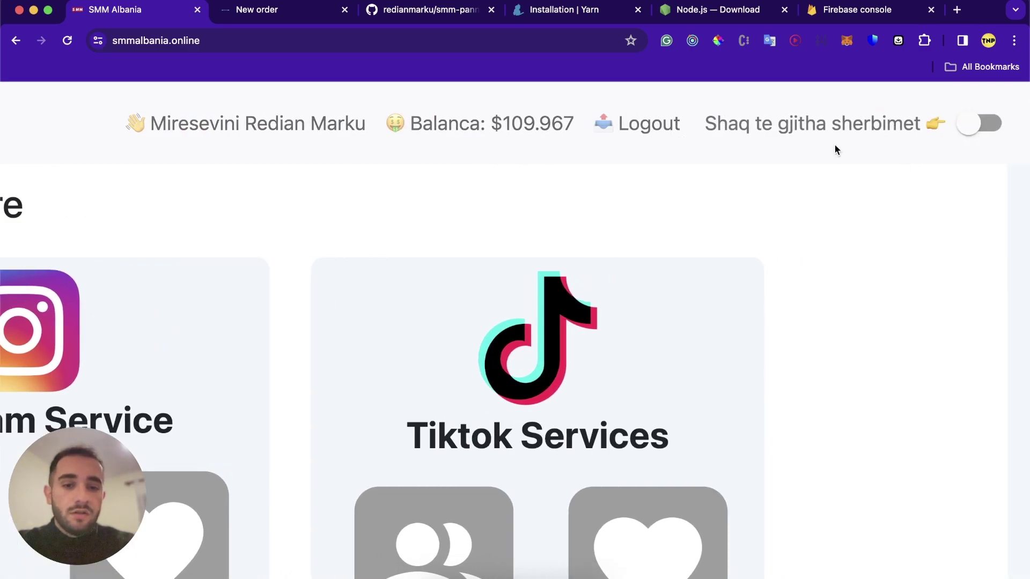
scroll(832, 144, down, 5)
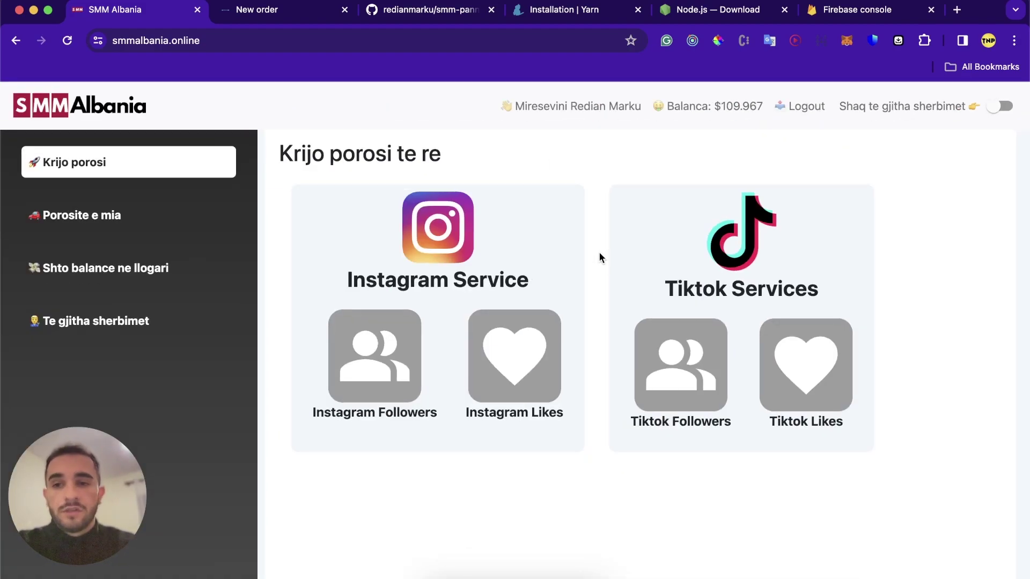
Turn on the "Shaq te gjitha sherbimet" option for the new-order page
click(1007, 106)
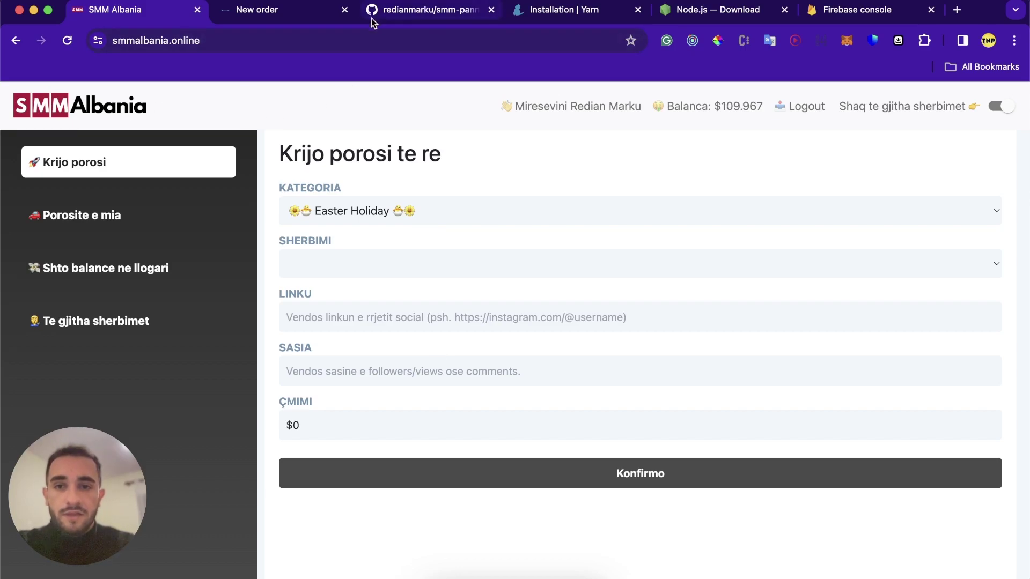
Open the smm-pannel GitHub repository and examine its file list and README
click(410, 18)
scroll(78, 162, up, 5)
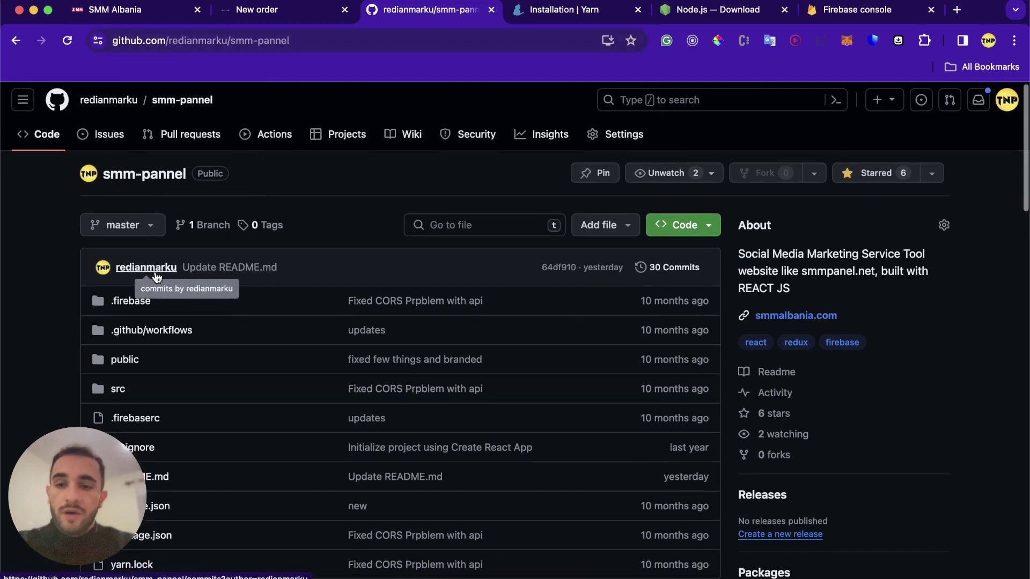
scroll(156, 276, down, 4)
scroll(157, 277, up, 4)
scroll(156, 276, down, 15)
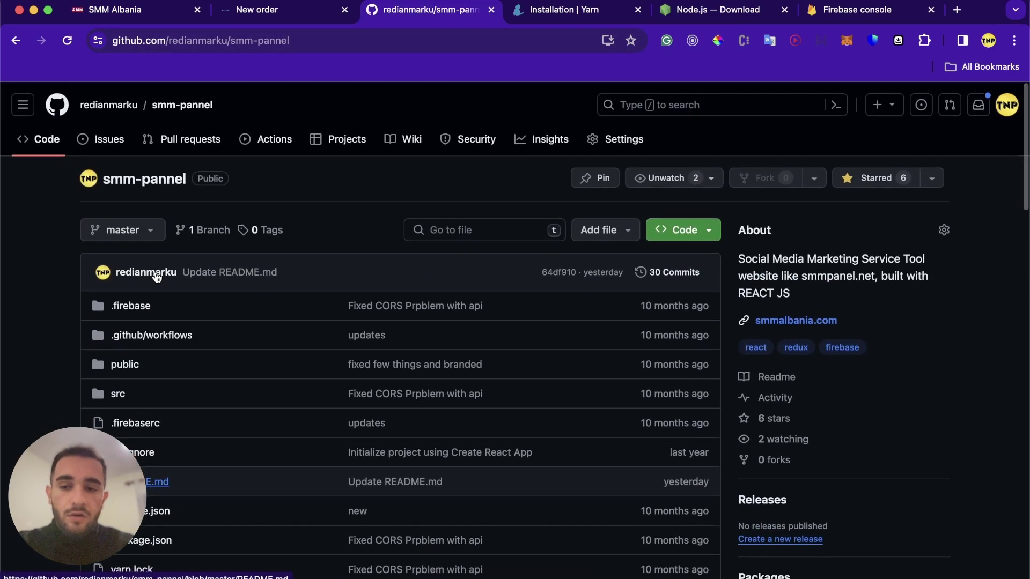
scroll(156, 272, down, 6)
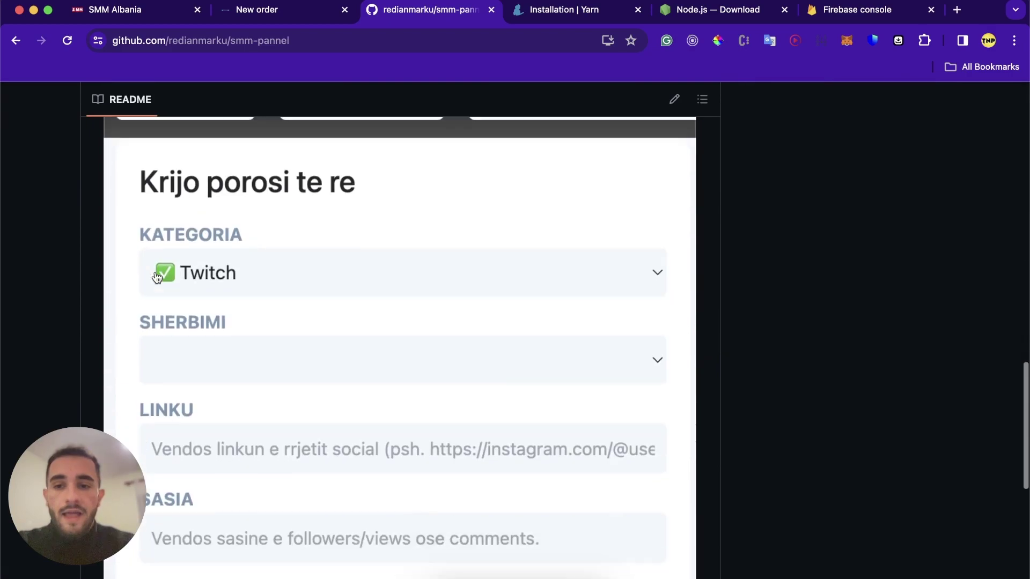
scroll(157, 277, up, 20)
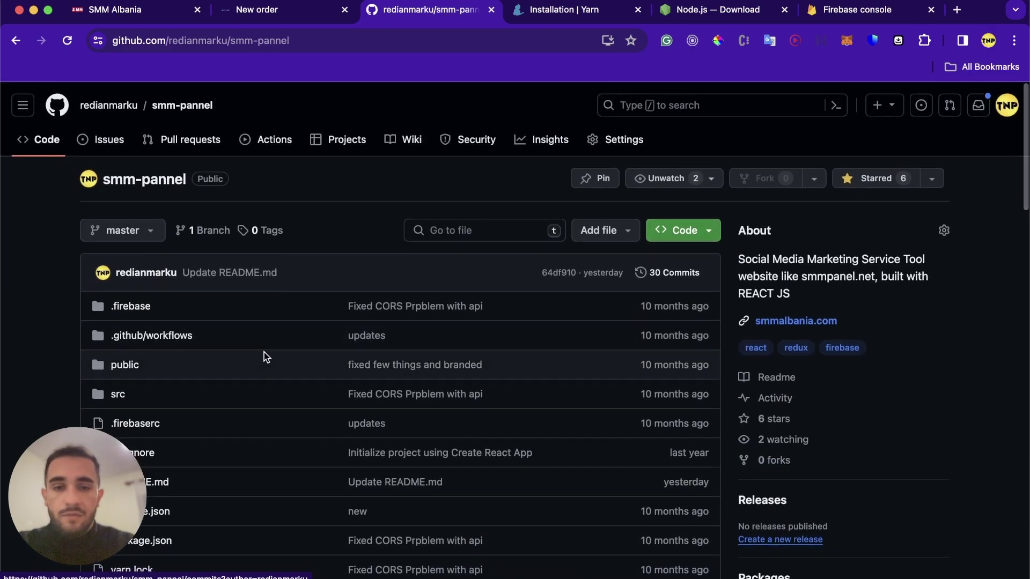
Copy the HTTPS clone URL of the smm-pannel repository
scroll(476, 267, down, 2)
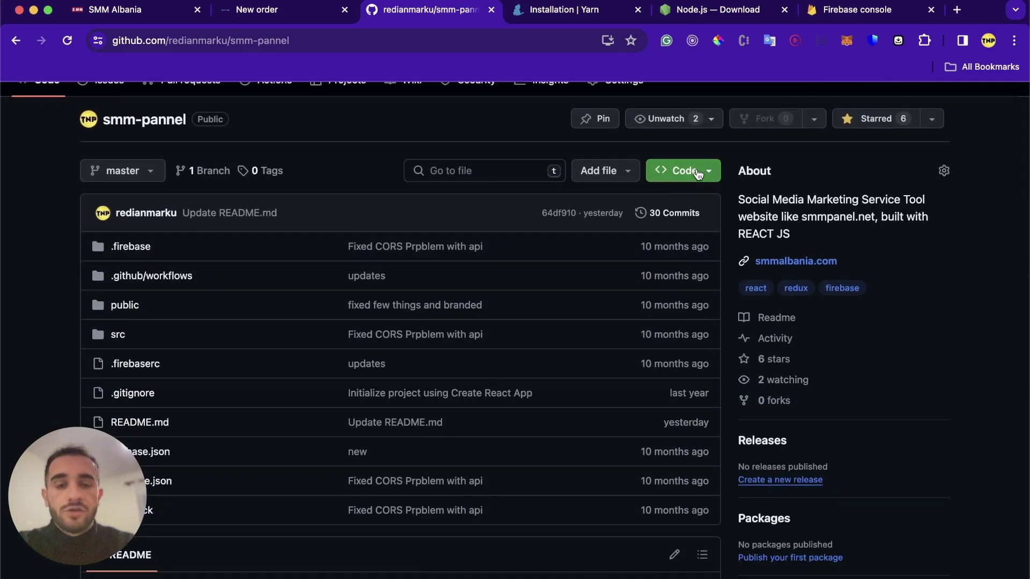
click(689, 170)
click(697, 299)
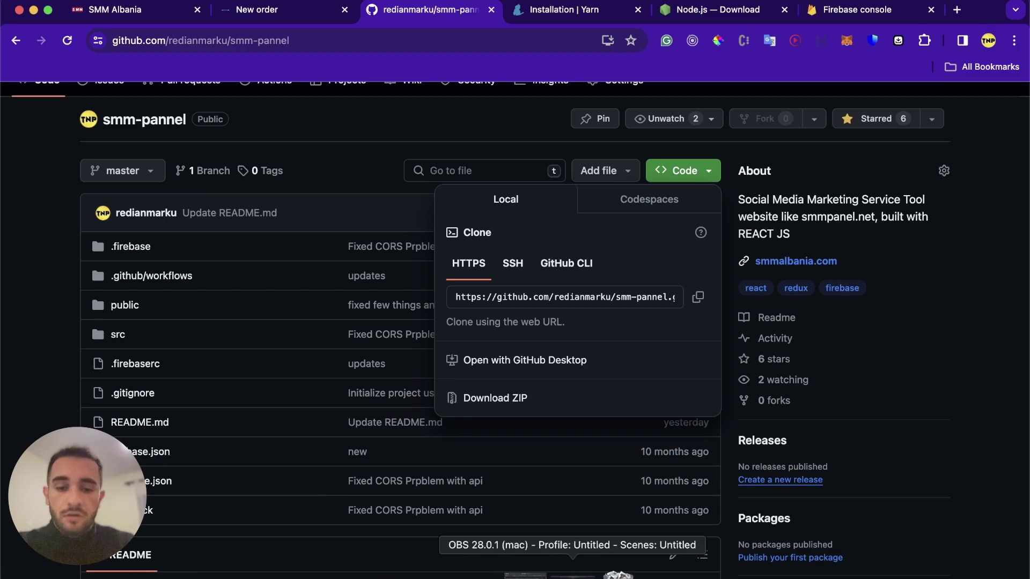
Switch to a Terminal window, move it clear of the repository details, and change to the Desktop directory
key(super+space)
text(te)
key(Return)
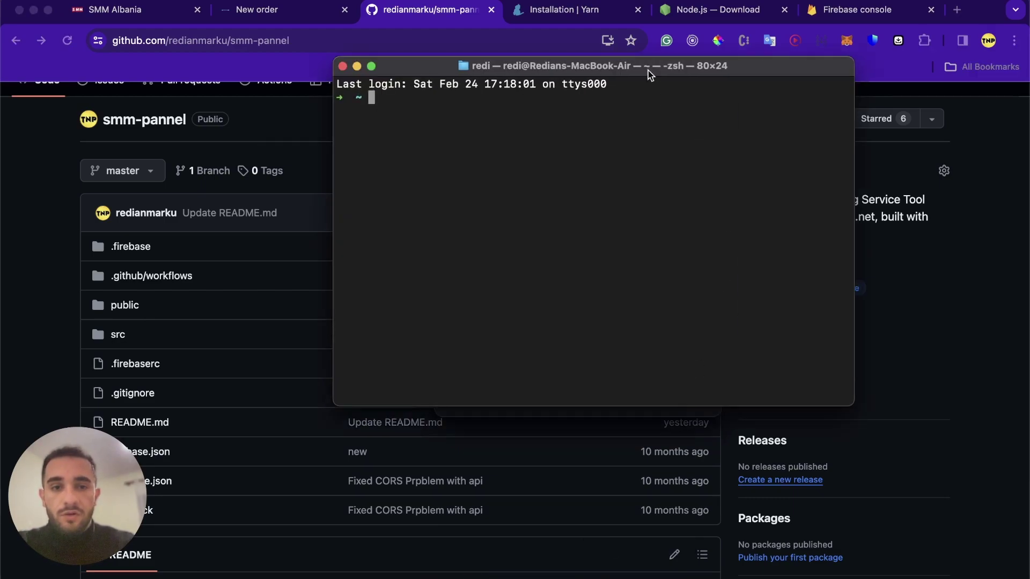
drag(648, 70, 505, 111)
text(cd De)
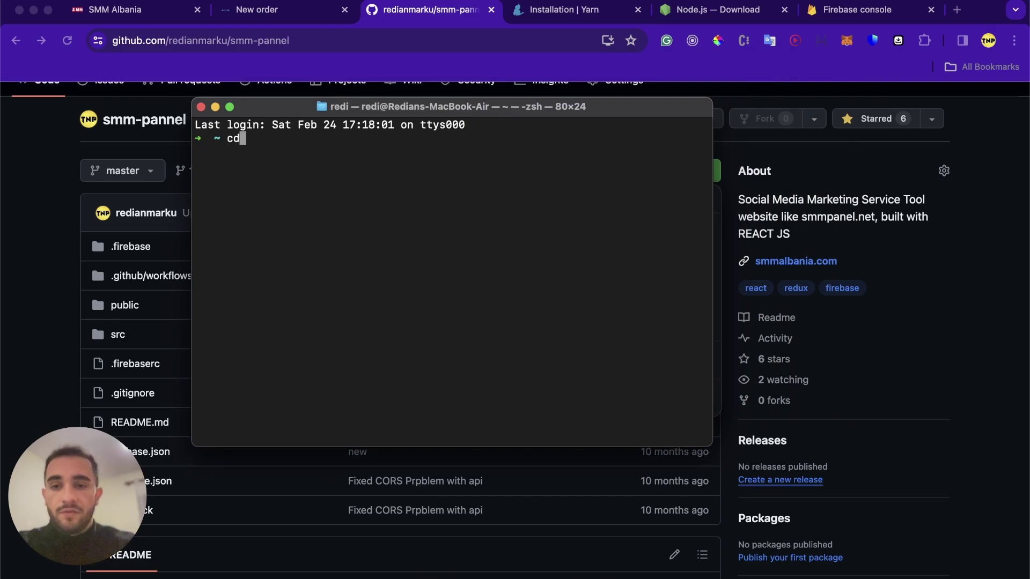
key(Tab)
key(Return)
Clone the smm-pannel repository into the Desktop directory with git clone and the copied URL
text(gitc)
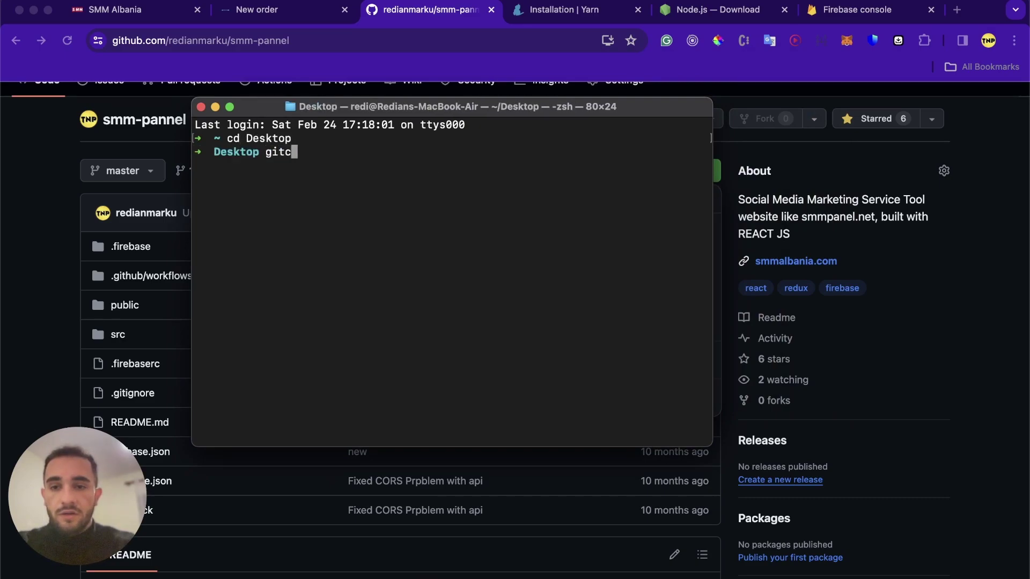
key(BackSpace)
text(clone)
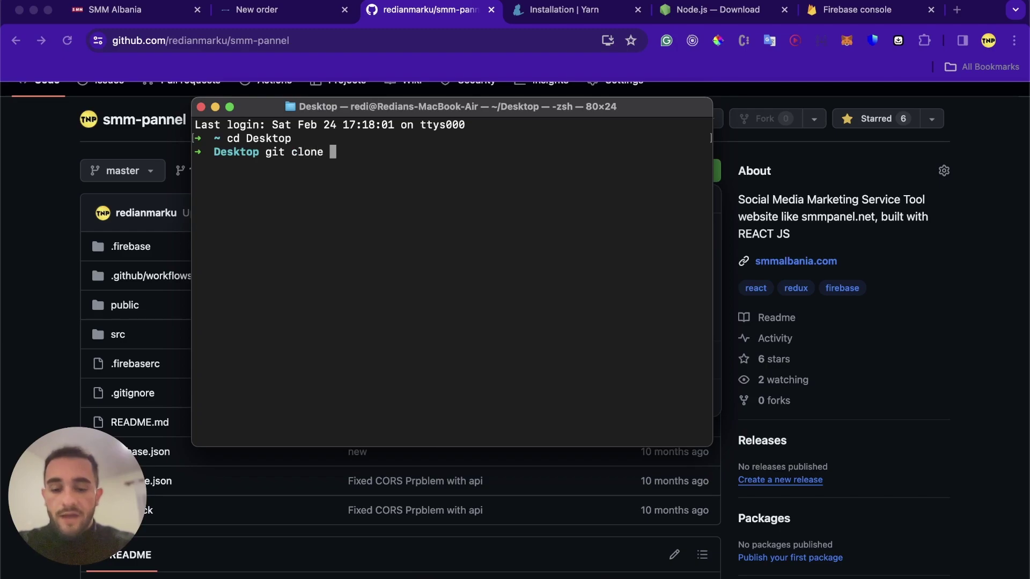
key(super+v)
key(Return)
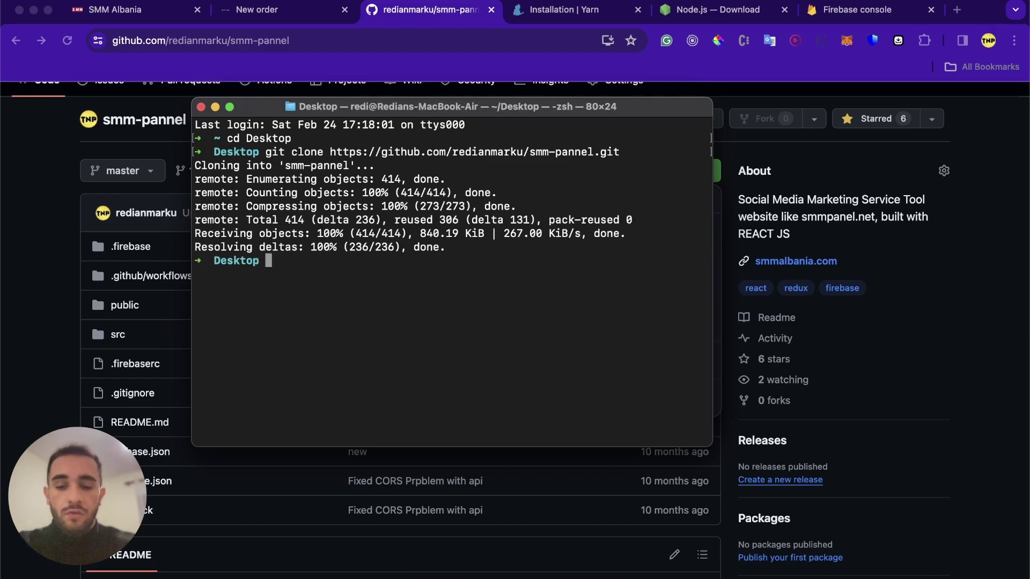
Change into the cloned smm-pannel folder and open it in Visual Studio Code with the command "code ."
text(cd smm)
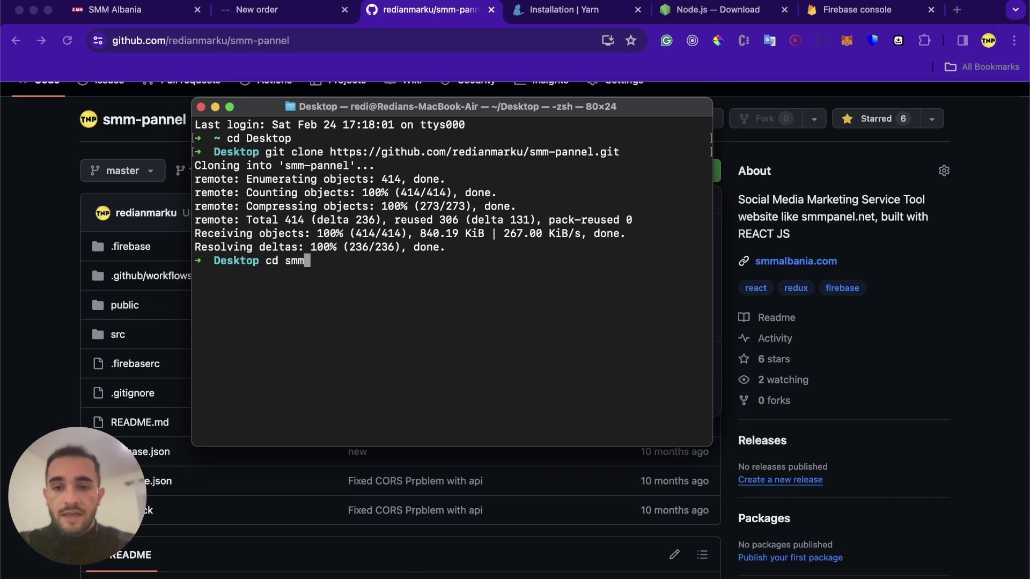
key(Tab)
key(Return)
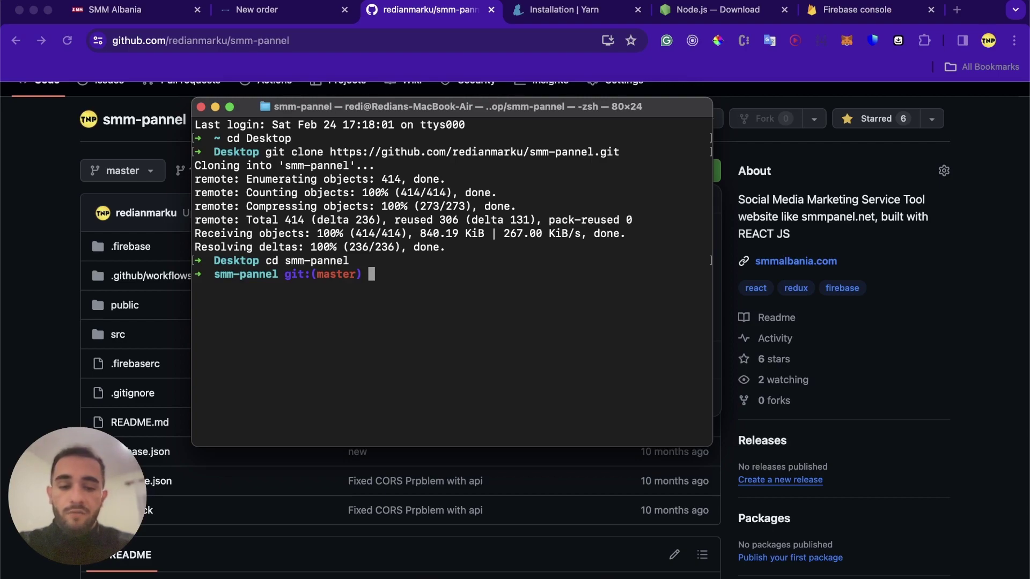
text(code .)
key(Return)
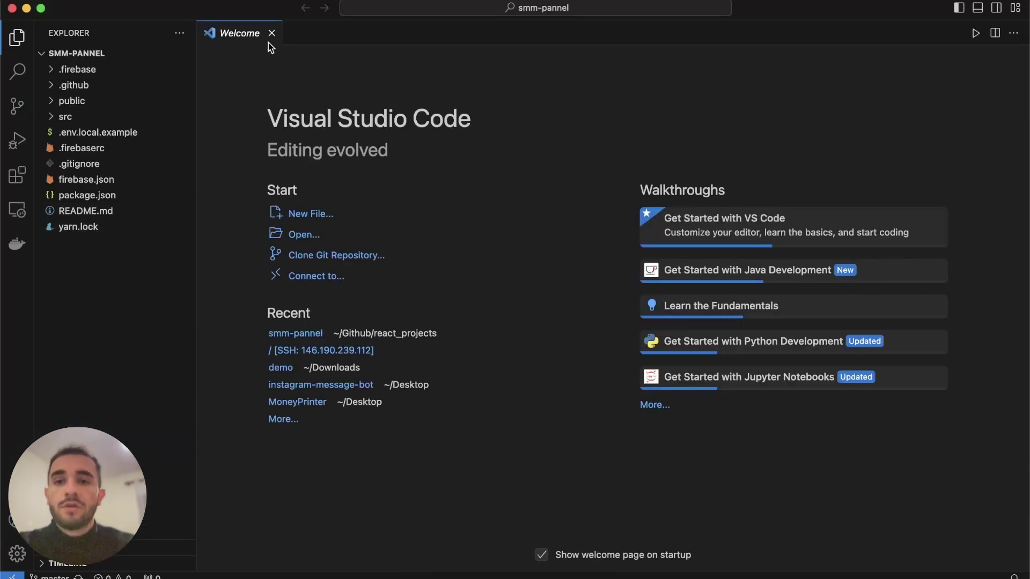
Close the Welcome page and dismiss the deprecated extensions notification
click(272, 33)
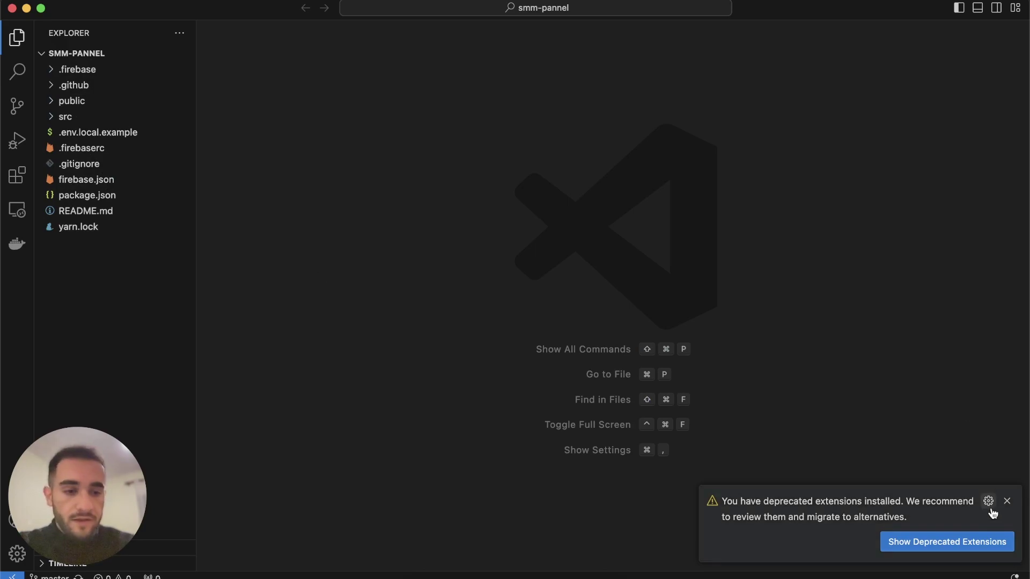
click(1007, 501)
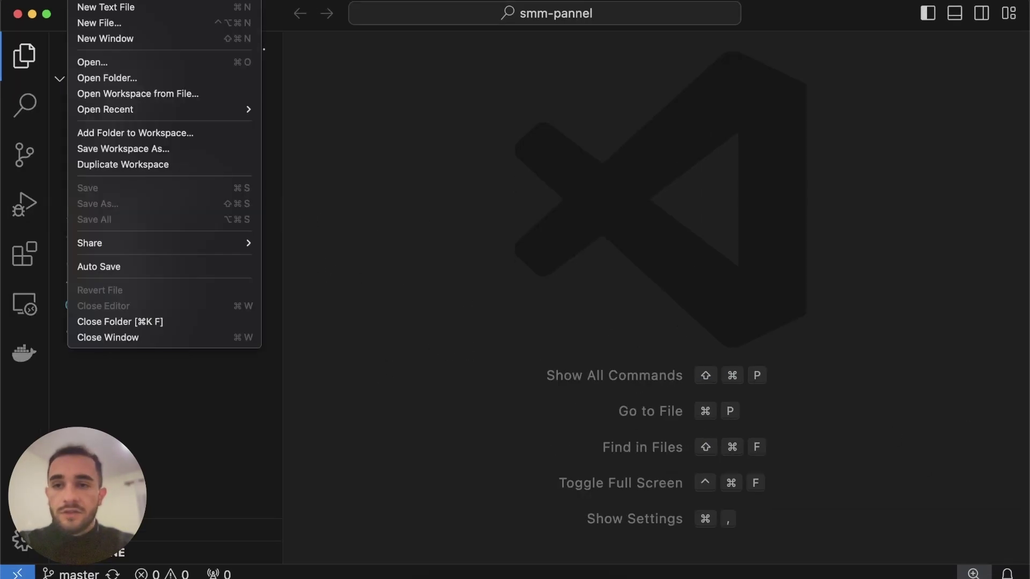
click(341, 154)
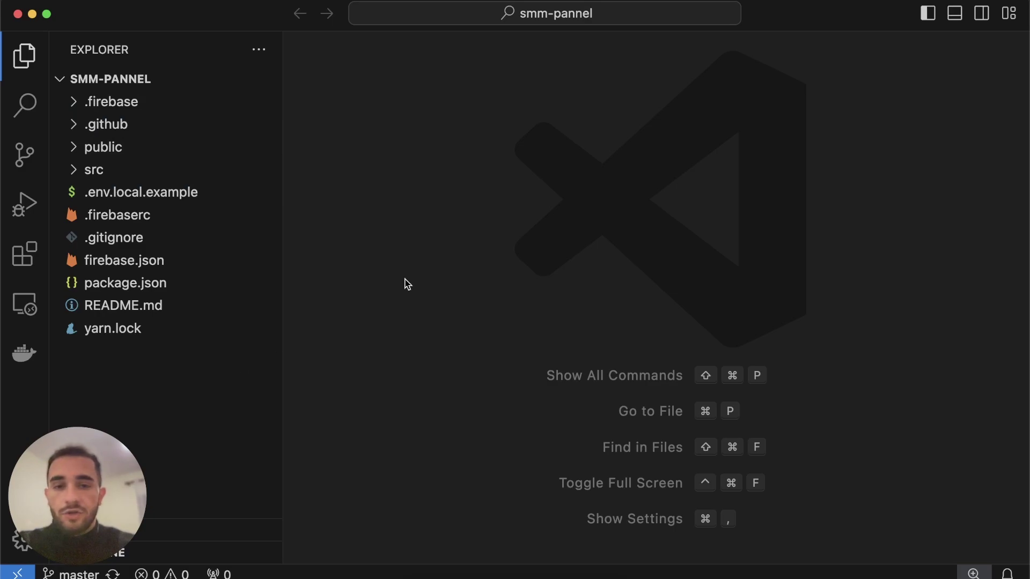
Open a new integrated terminal for the smm-pannel project and reduce its panel height
click(314, 1)
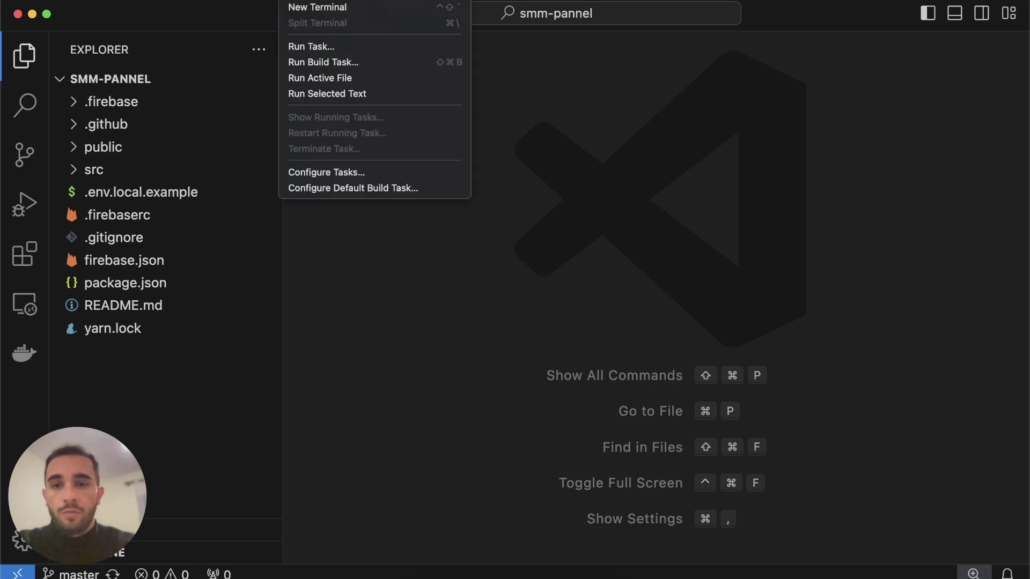
click(315, 6)
drag(524, 239, 524, 309)
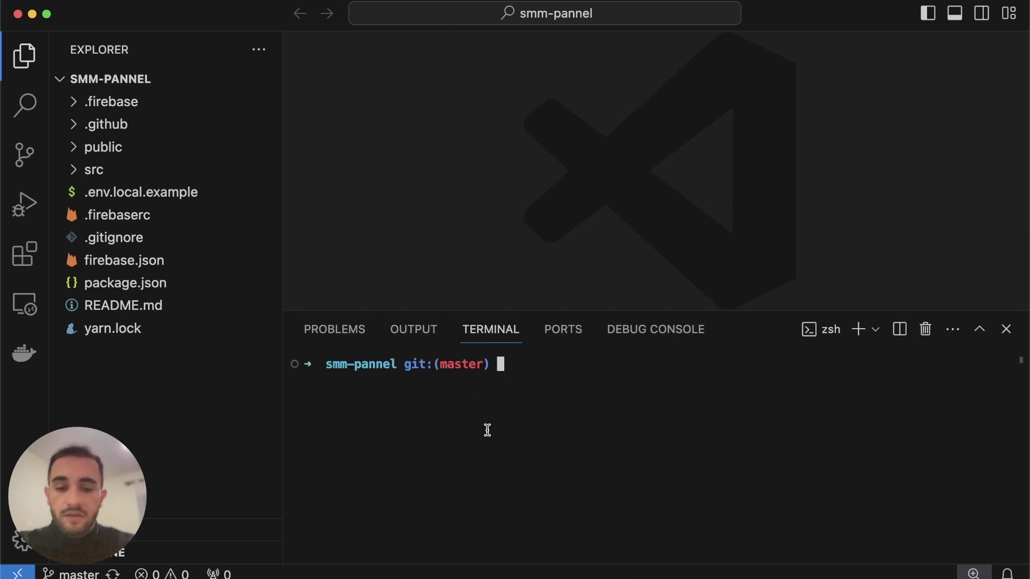
Switch to Chrome and review the installer options on the Node.js download page at nodejs.org/en/download
click(430, 572)
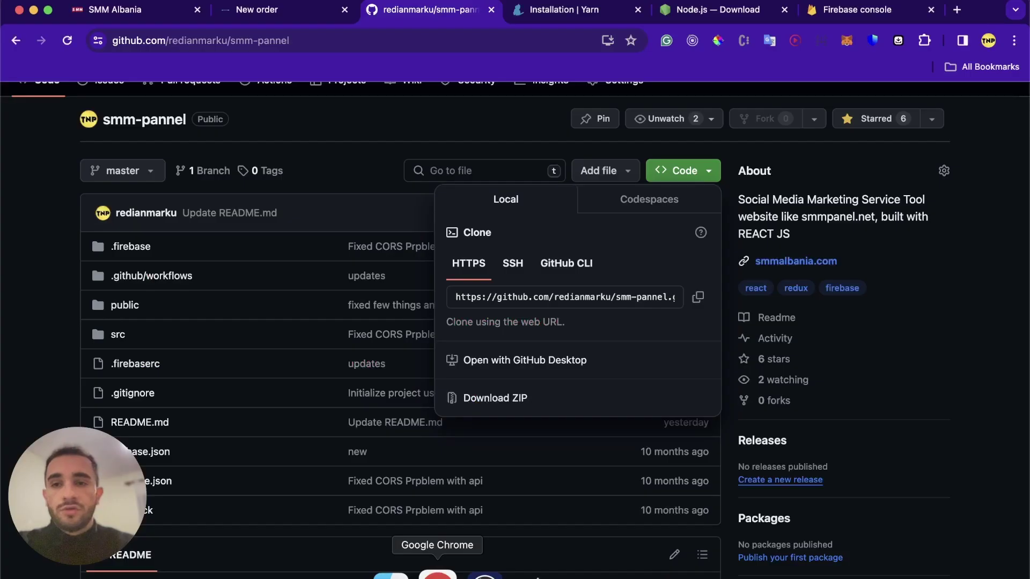
click(679, 11)
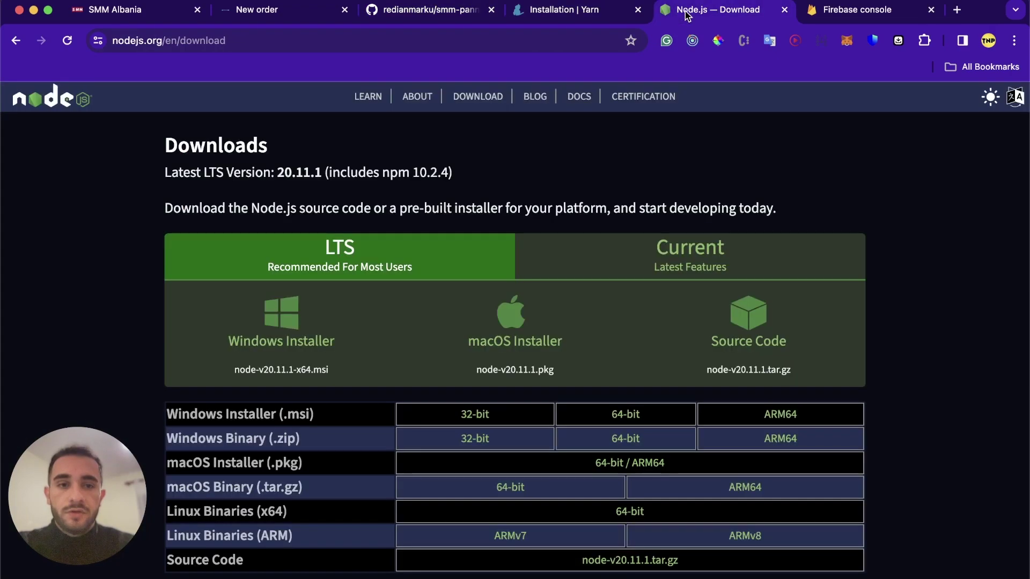
click(281, 41)
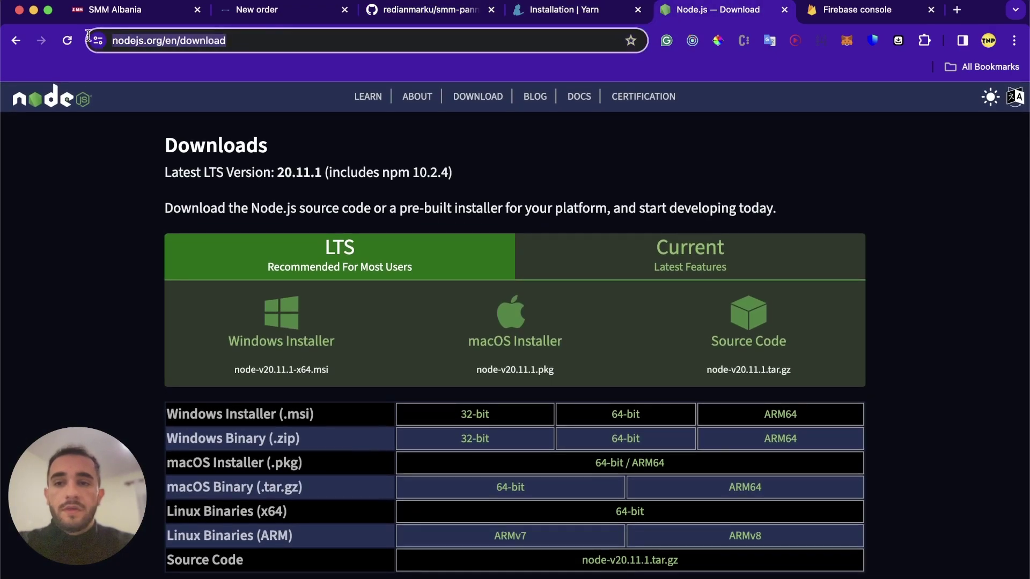
click(85, 252)
scroll(280, 326, down, 3)
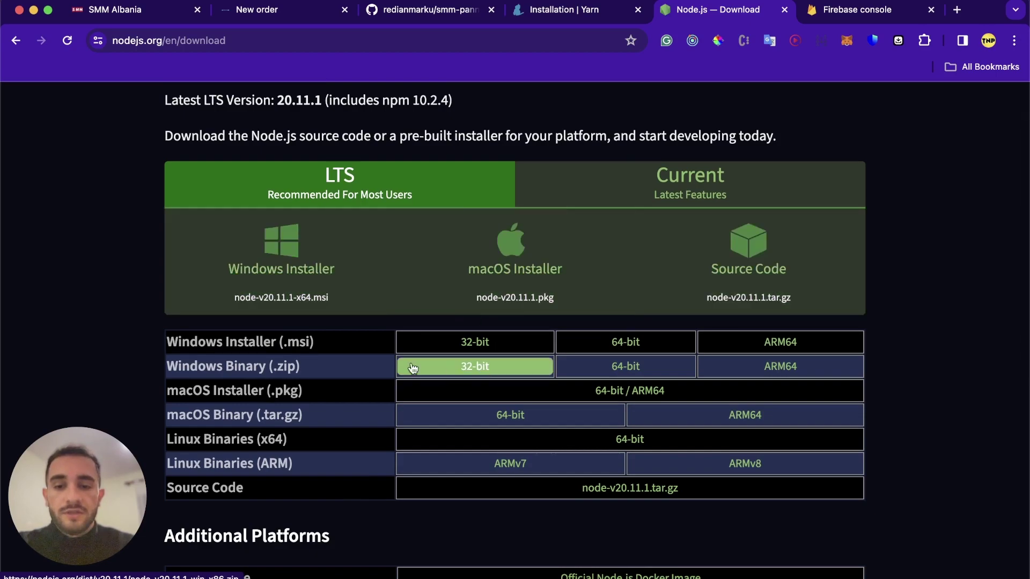
scroll(412, 368, up, 3)
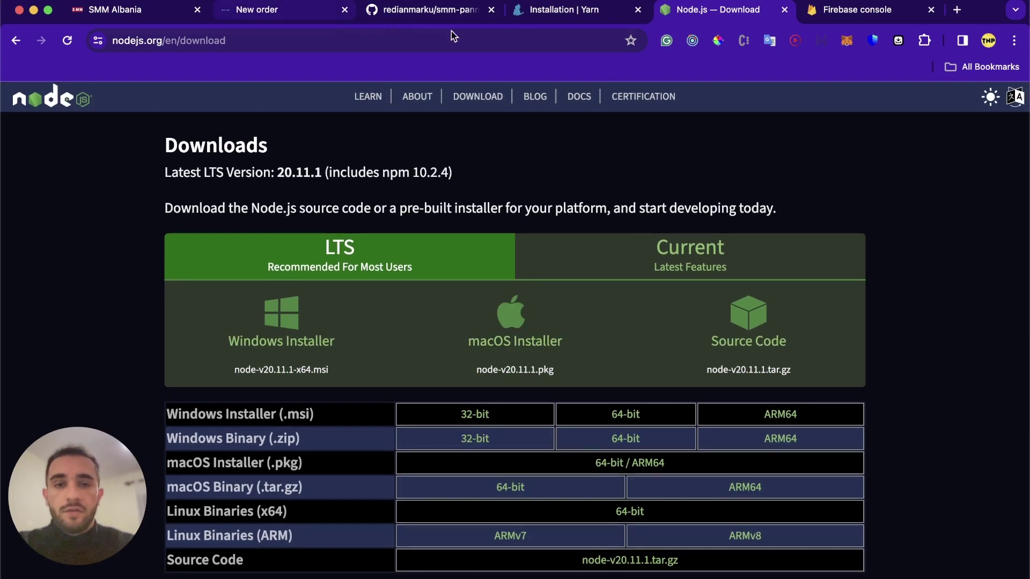
Return to Visual Studio Code and check the installed Node.js and npm versions with node -v and npm -v
click(529, 570)
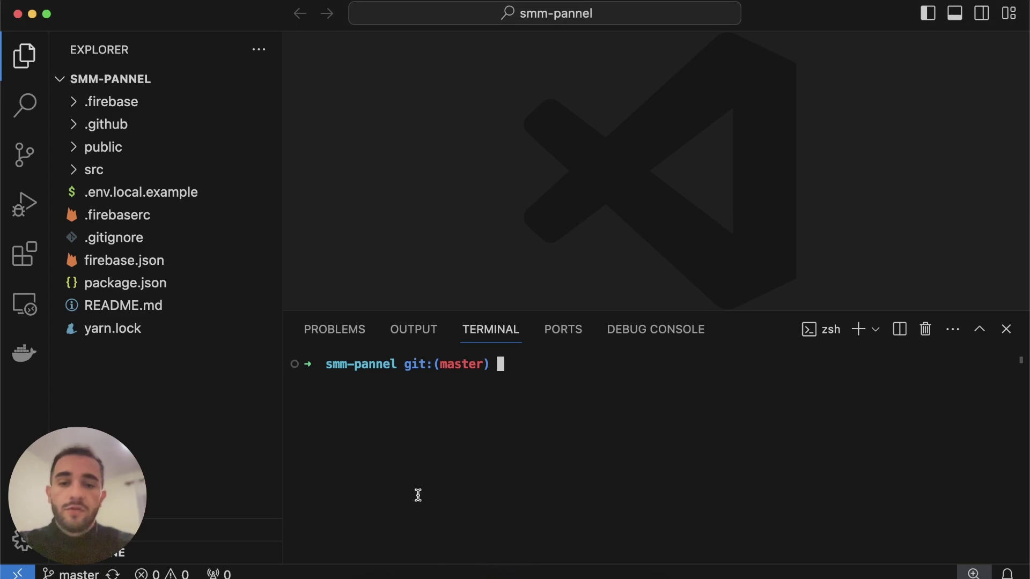
text(node -v)
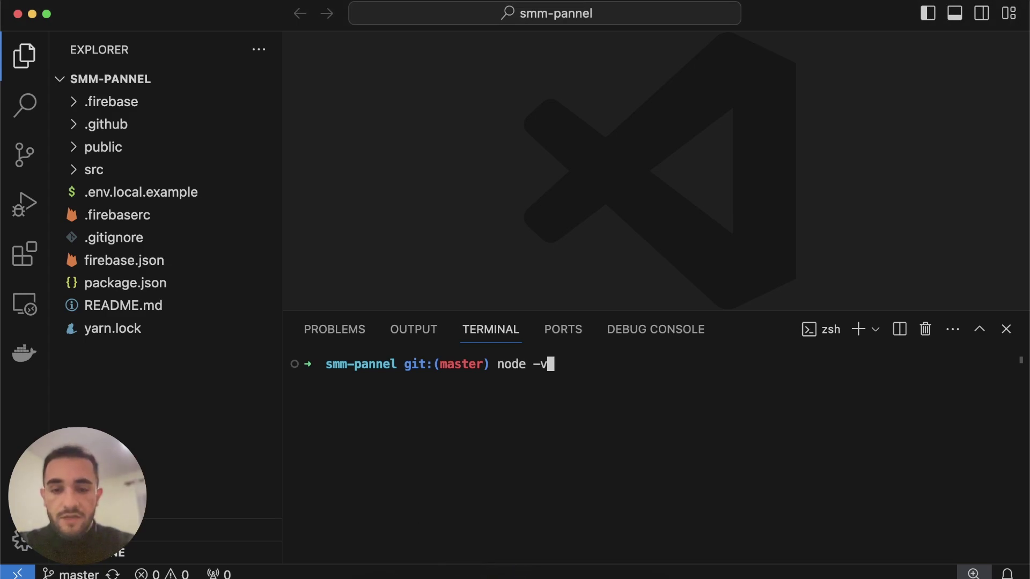
key(Return)
text(nom)
key(BackSpace)
key(BackSpace)
text(pm -v)
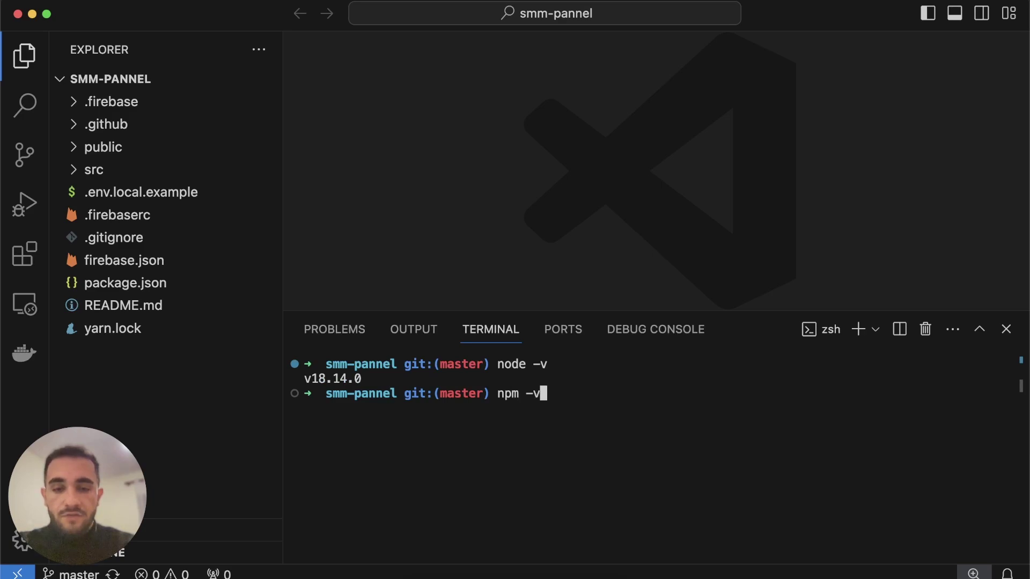
key(Return)
drag(350, 412, 300, 378)
click(341, 409)
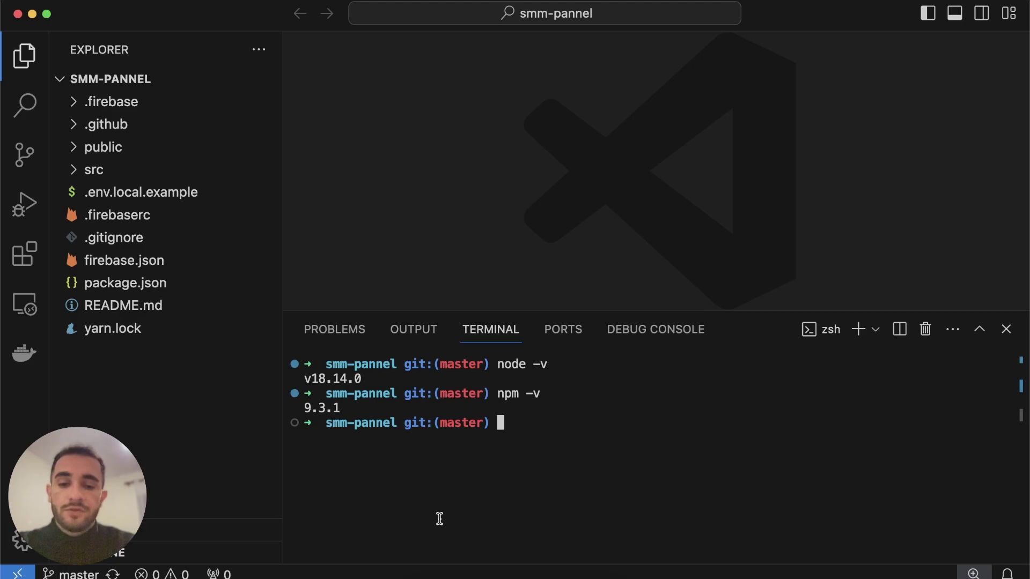
Switch to Chrome's Yarn installation page and copy the command "npm install --global yarn"
click(435, 573)
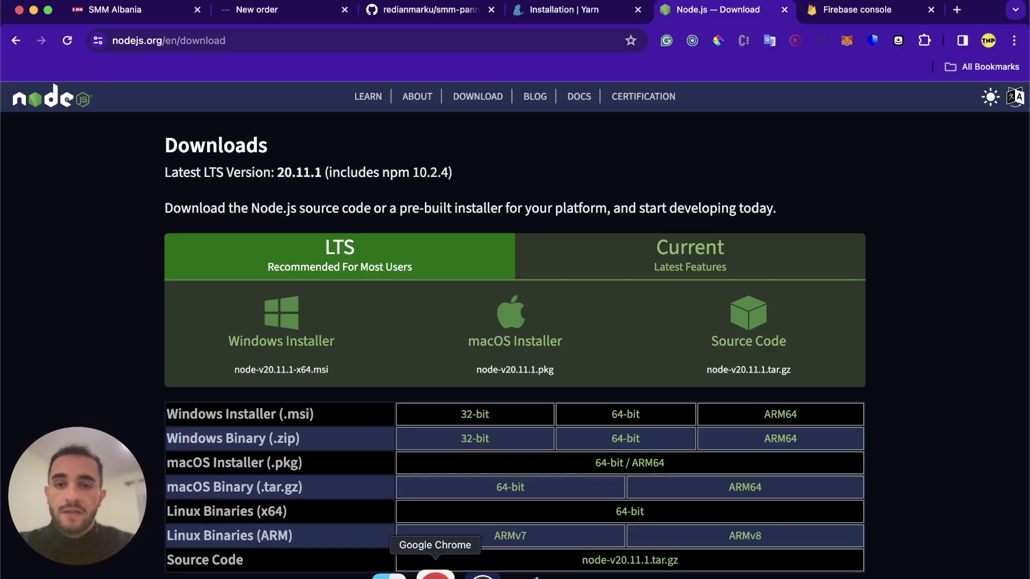
click(567, 15)
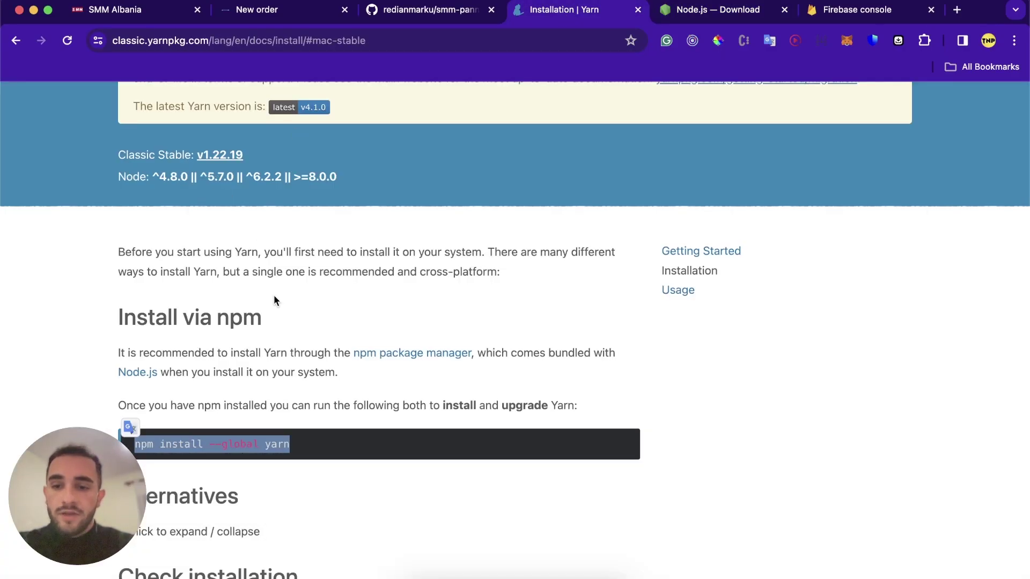
click(96, 362)
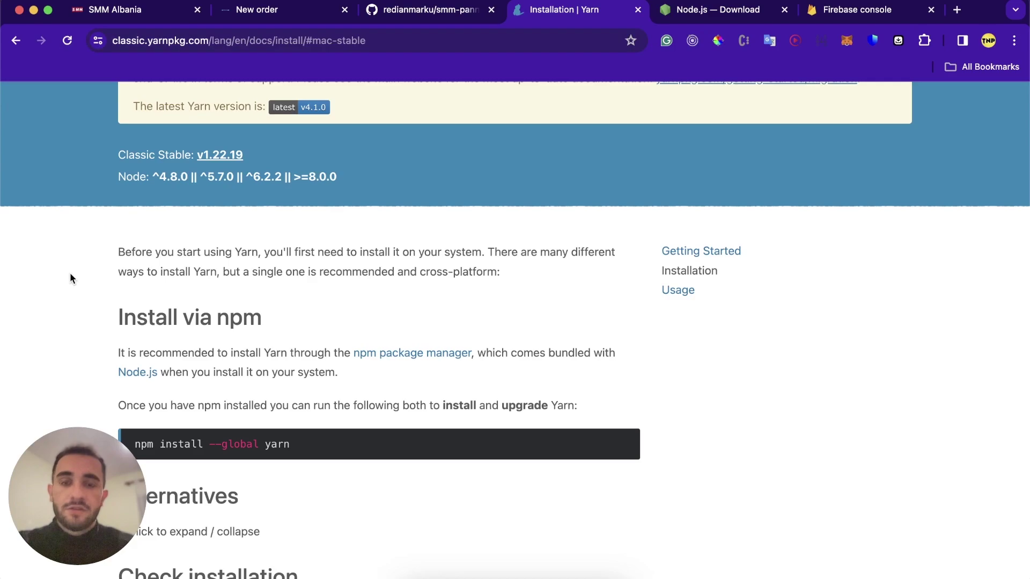
scroll(70, 274, down, 3)
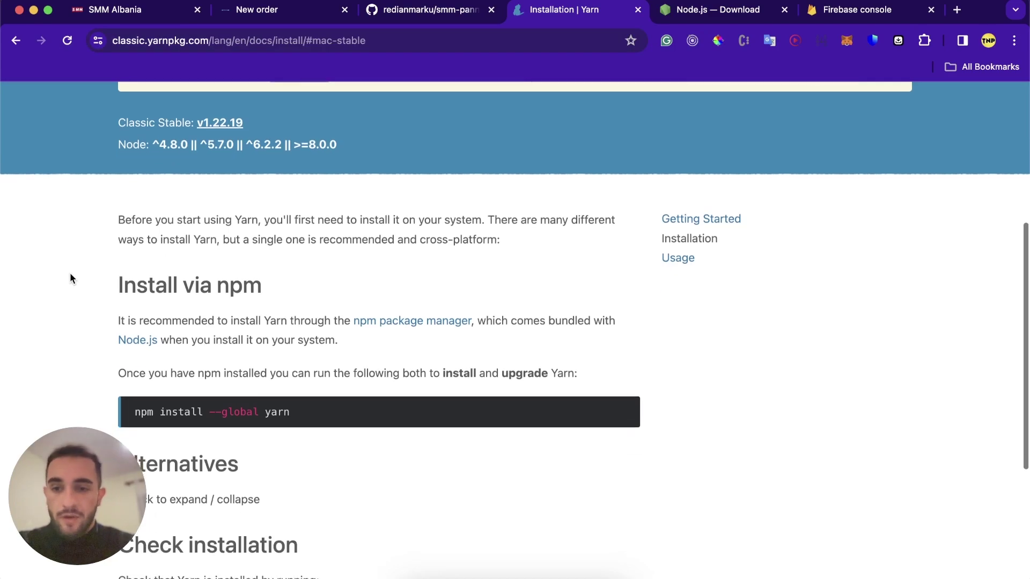
drag(300, 364, 166, 375)
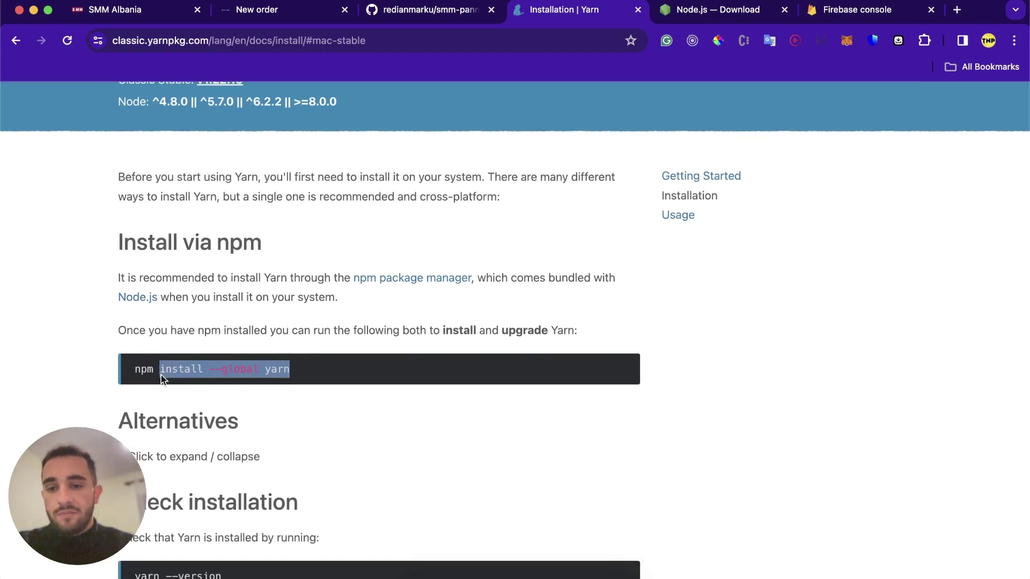
click(281, 370)
drag(307, 372, 110, 371)
key(super+c)
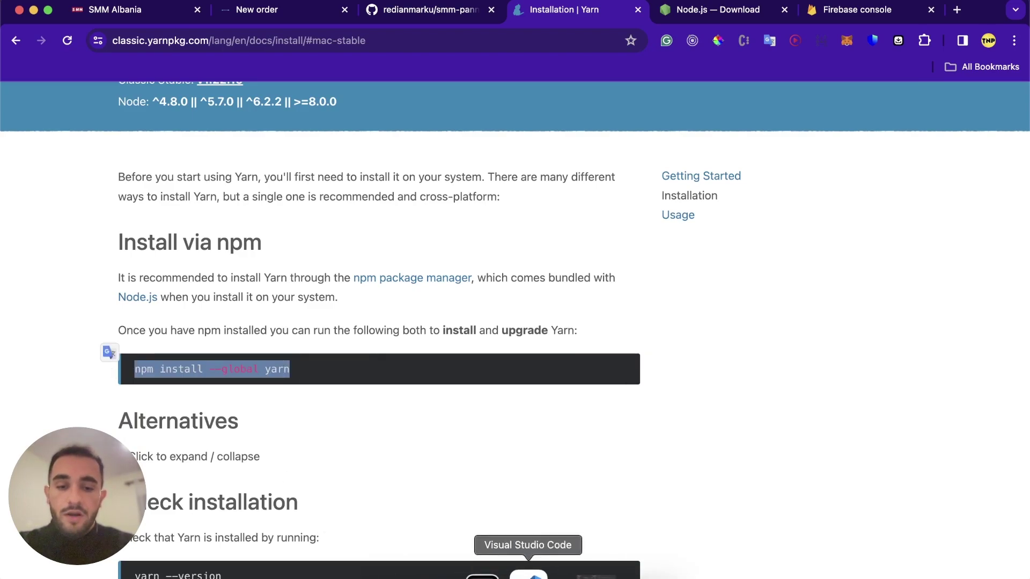
Switch to Visual Studio Code, paste "npm install --global yarn" at the terminal prompt and clear it without running it
click(528, 569)
key(super+v)
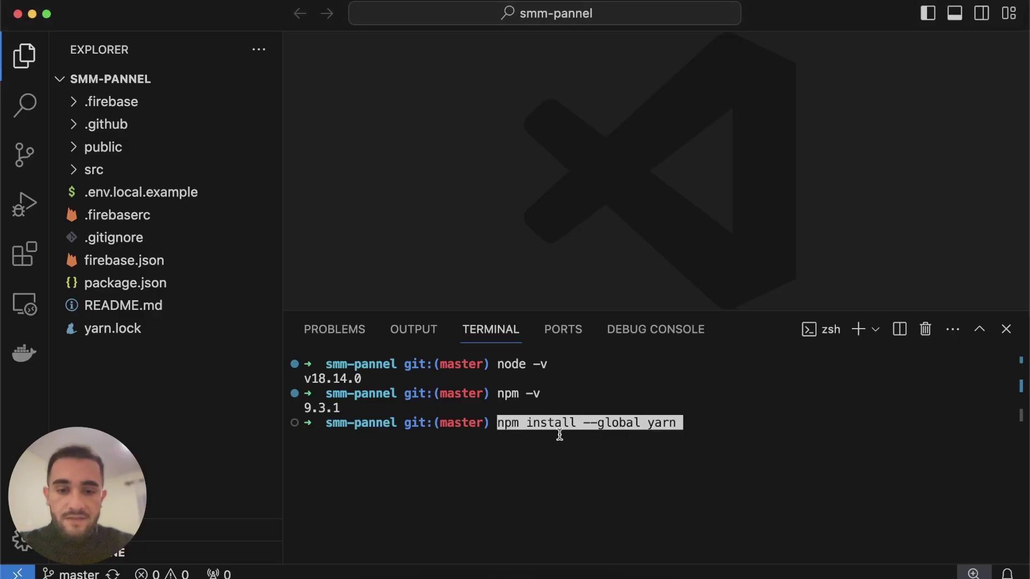
key(End)
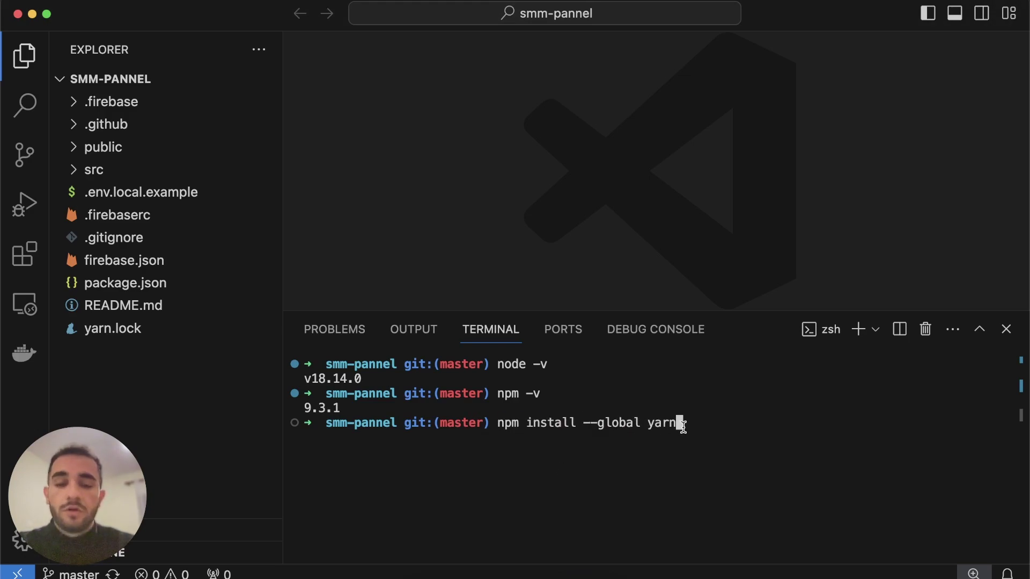
key(super+BackSpace)
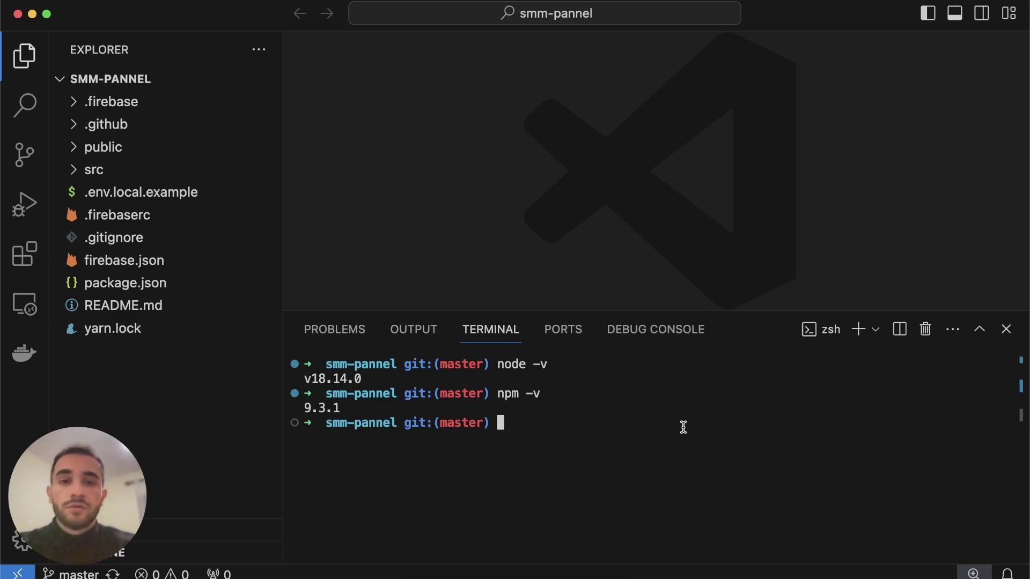
text(;)
key(BackSpace)
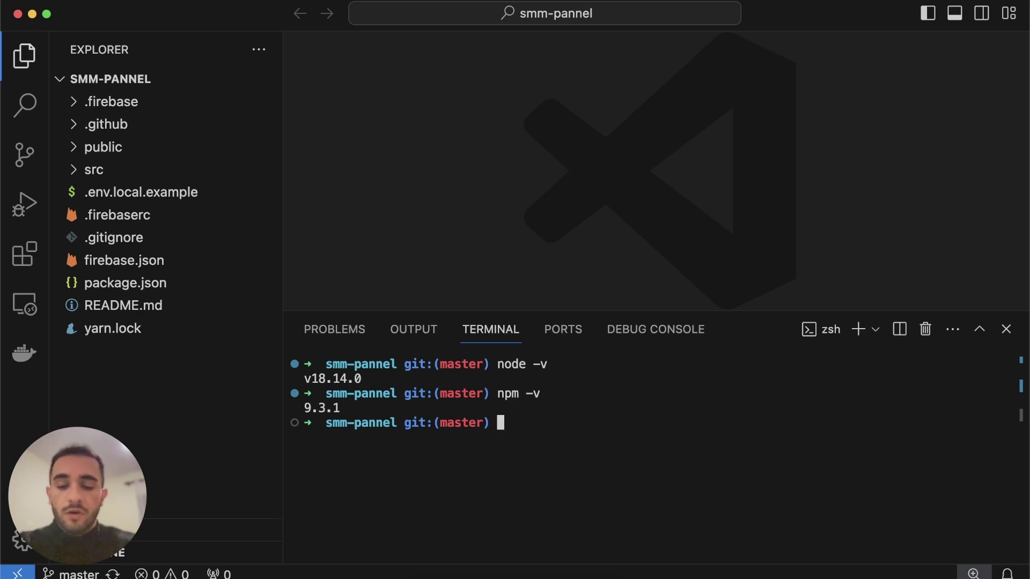
Check the installed Yarn version in the terminal with yarn -v
text(yarn -v)
key(Return)
drag(363, 437, 300, 445)
click(496, 449)
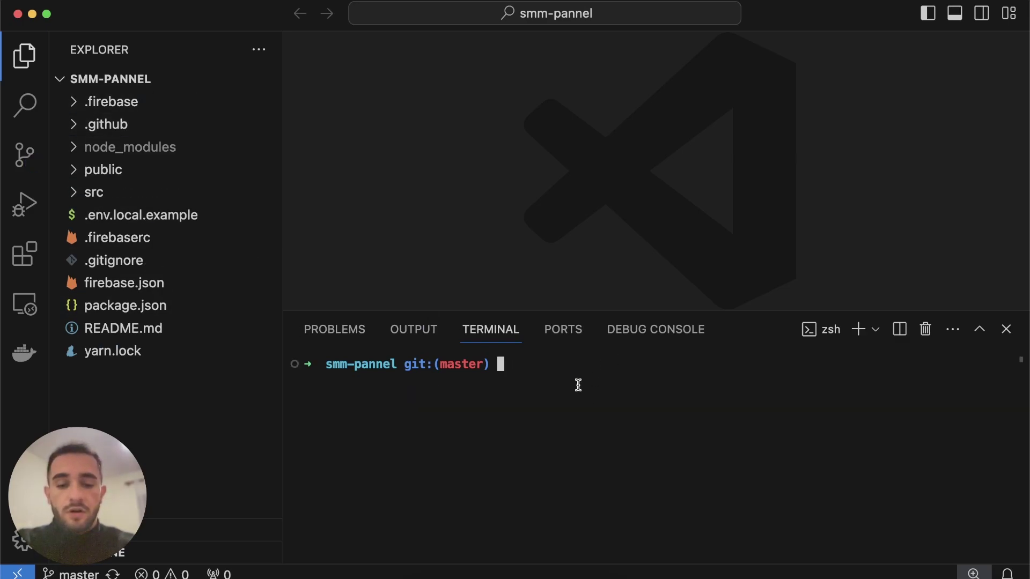
Install the smm-pannel project's dependencies with the yarn command and look through the node_modules folder
text(yarn)
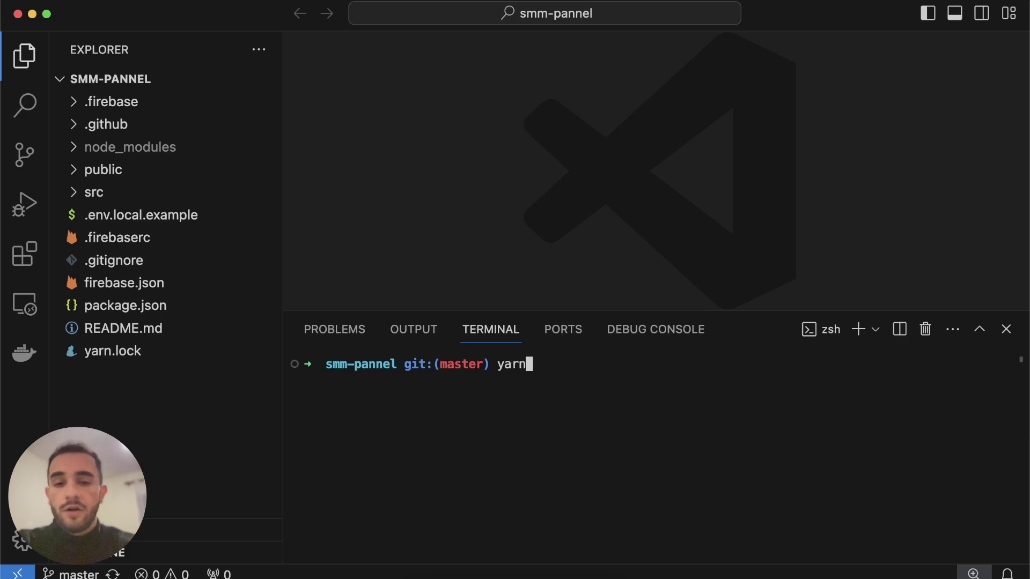
key(Return)
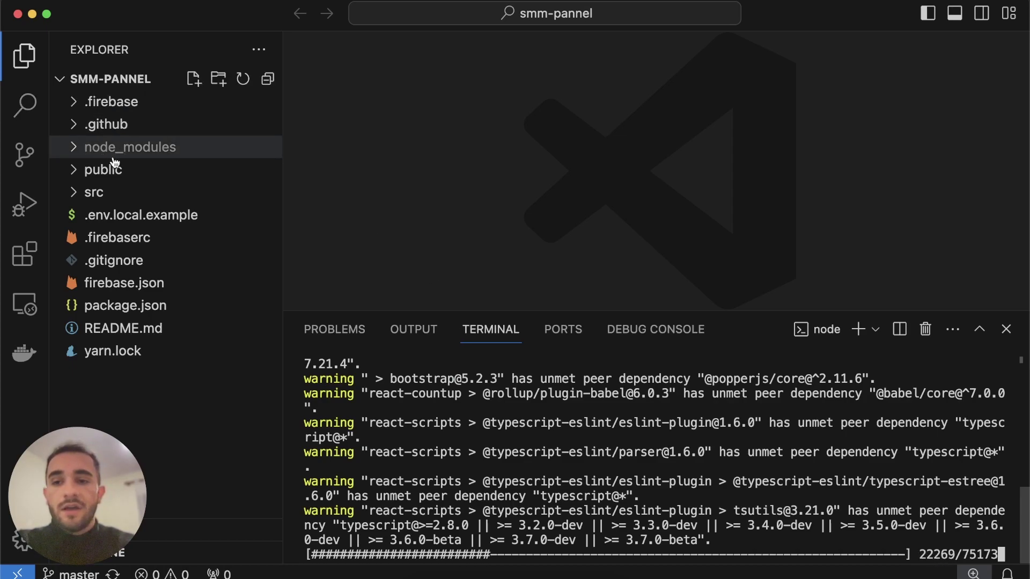
click(80, 146)
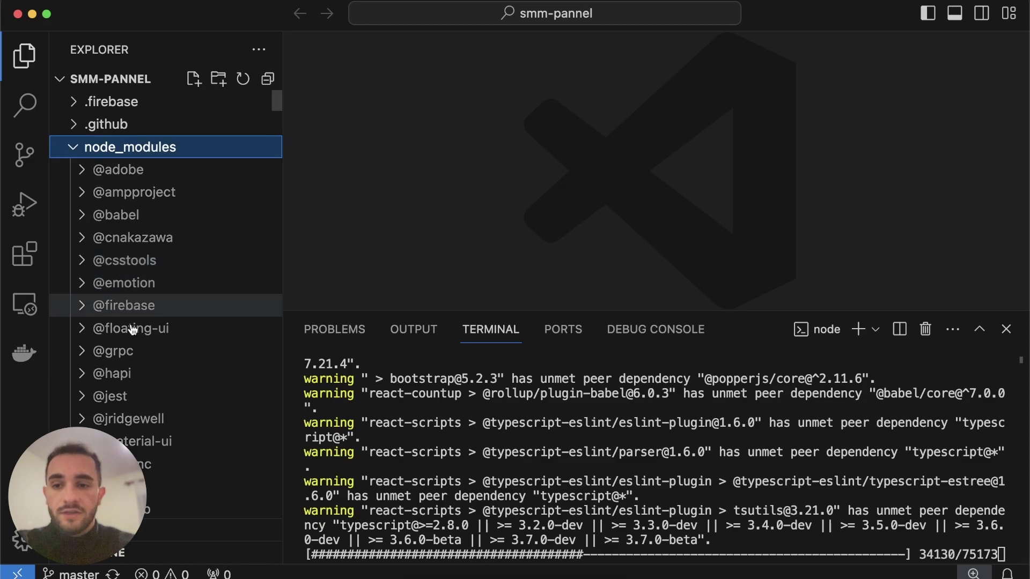
scroll(131, 321, down, 15)
scroll(123, 342, down, 4)
scroll(110, 339, up, 15)
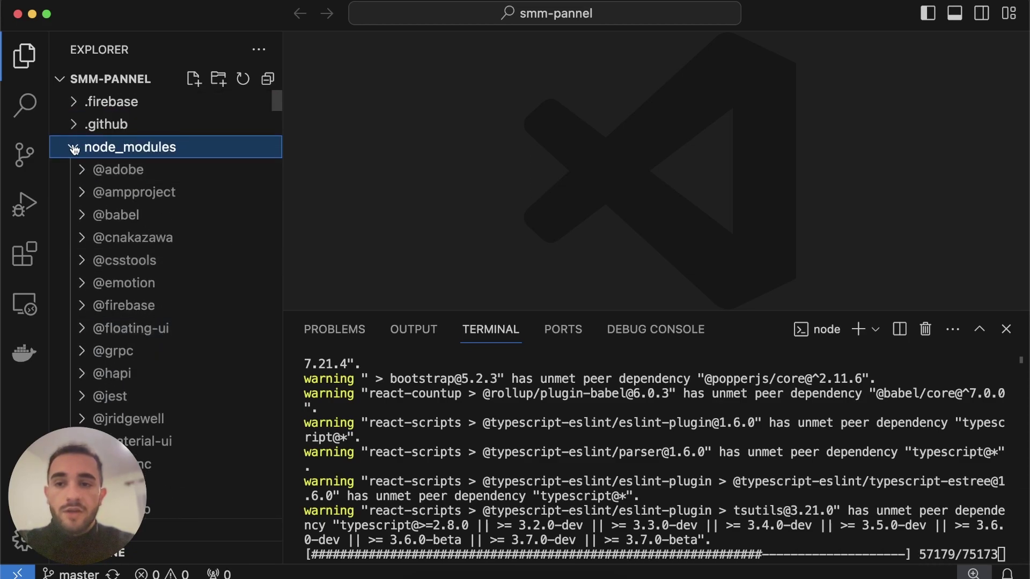
click(74, 149)
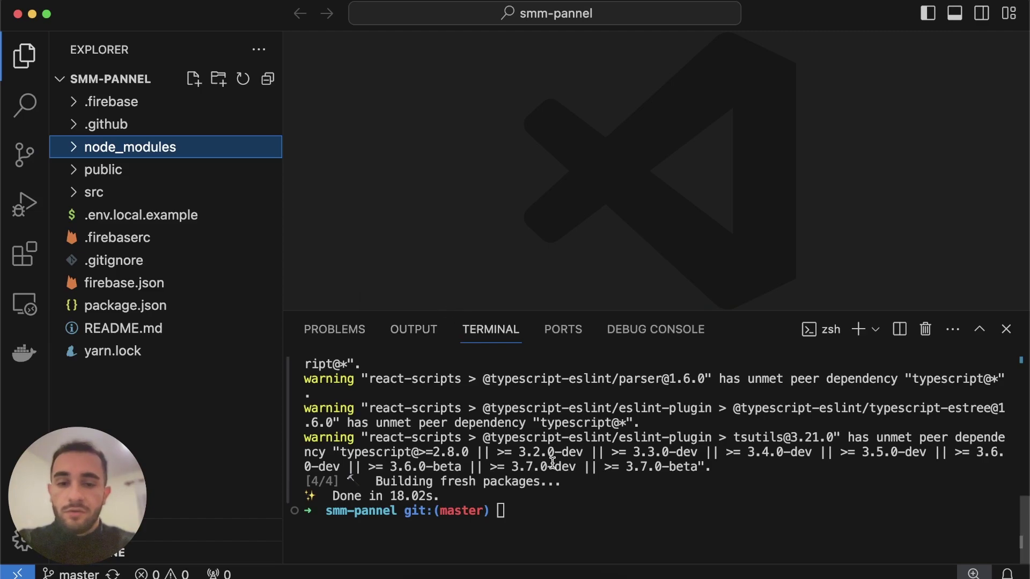
Reduce the terminal's height and open .env.local.example to review its API variables
drag(467, 311, 468, 340)
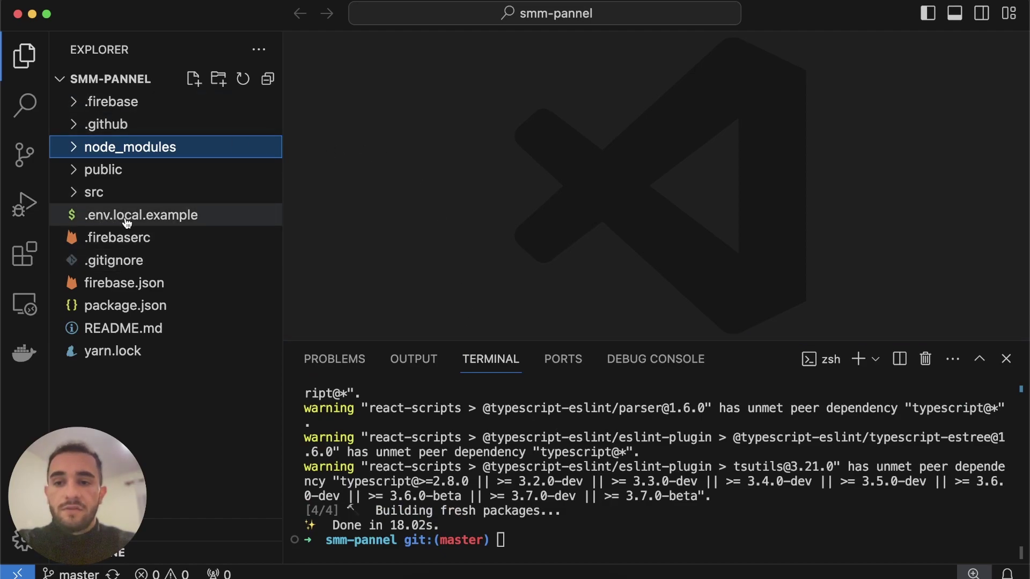
click(169, 217)
drag(563, 213, 367, 99)
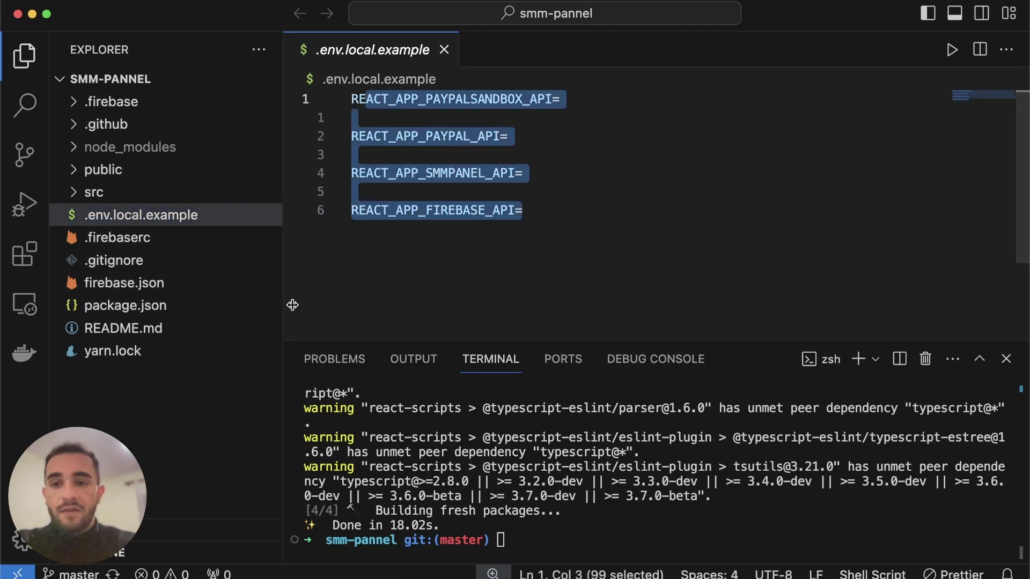
click(360, 262)
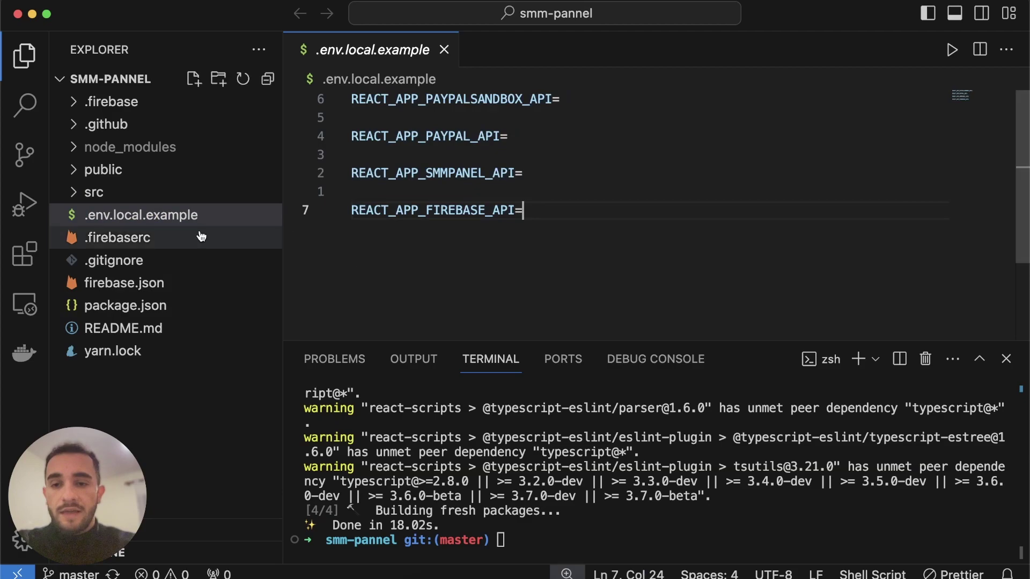
Rename the .env.local.example file as .env.local
right_click(145, 217)
click(176, 482)
key(BackSpace)
key(BackSpace)
key(BackSpace)
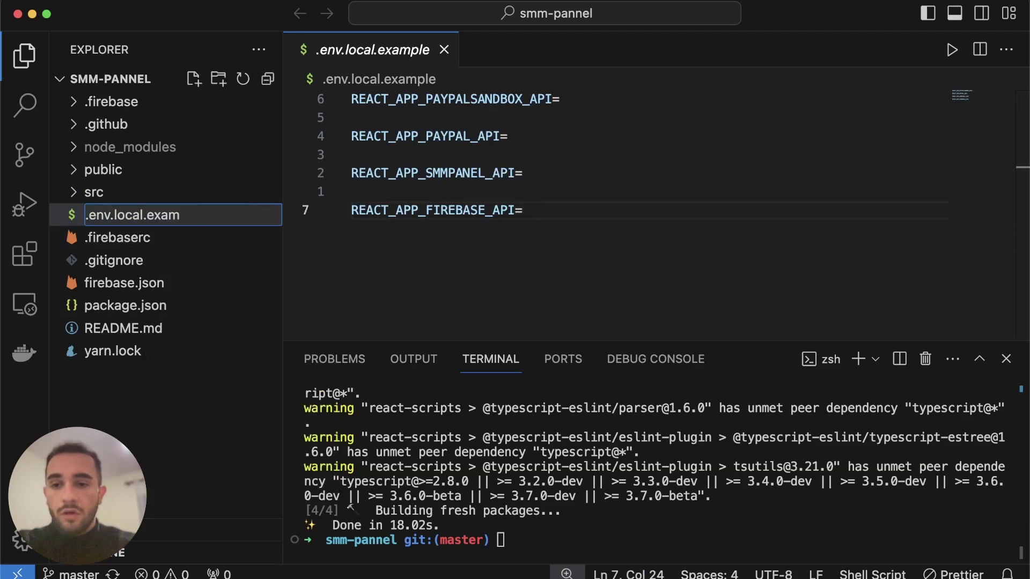
key(Return)
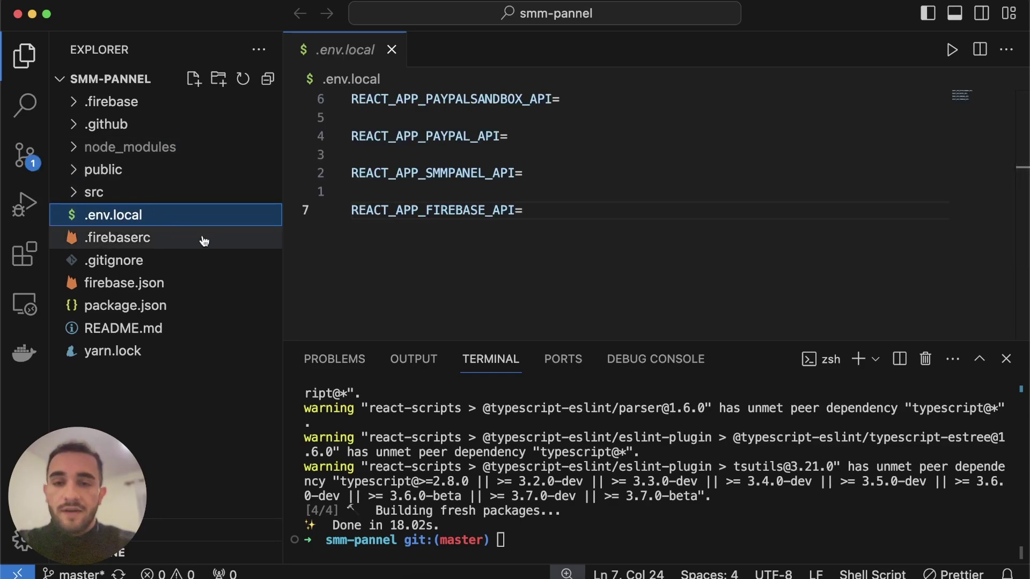
Review the PayPal sandbox, PayPal, SMM panel and Firebase API variables in .env.local
double_click(517, 173)
drag(560, 100, 341, 101)
click(441, 109)
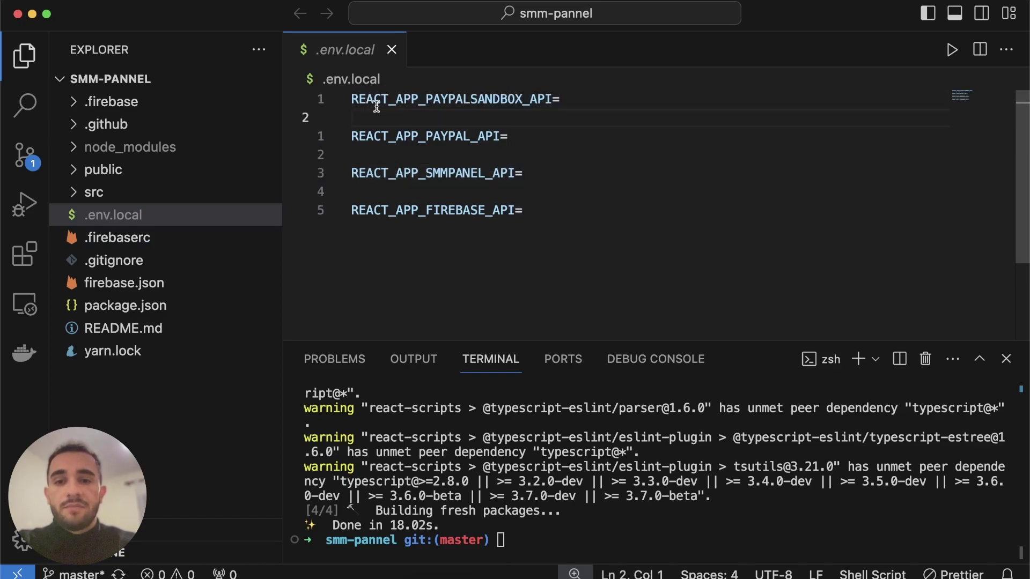
drag(424, 101, 552, 99)
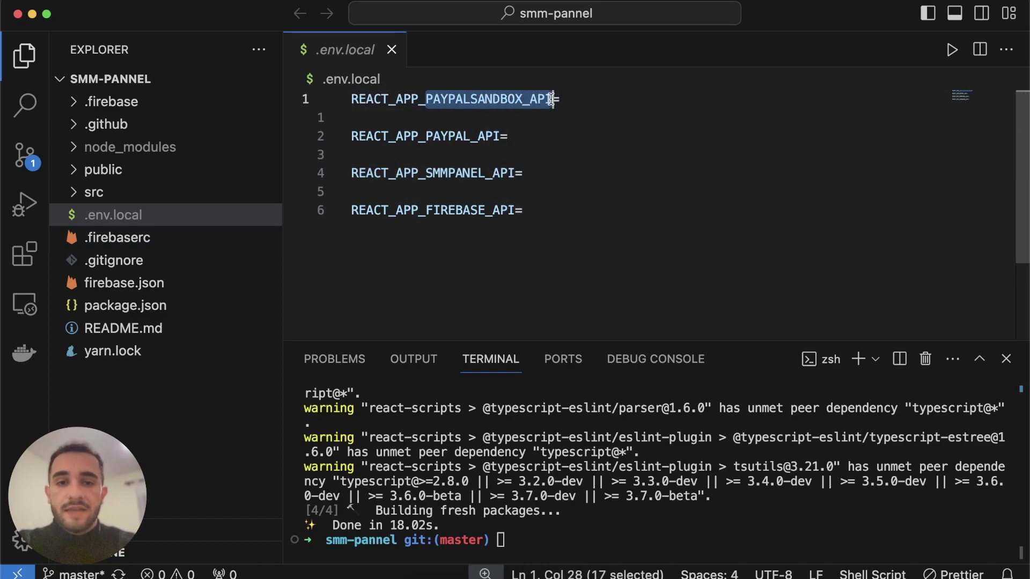
double_click(551, 100)
drag(425, 136, 496, 135)
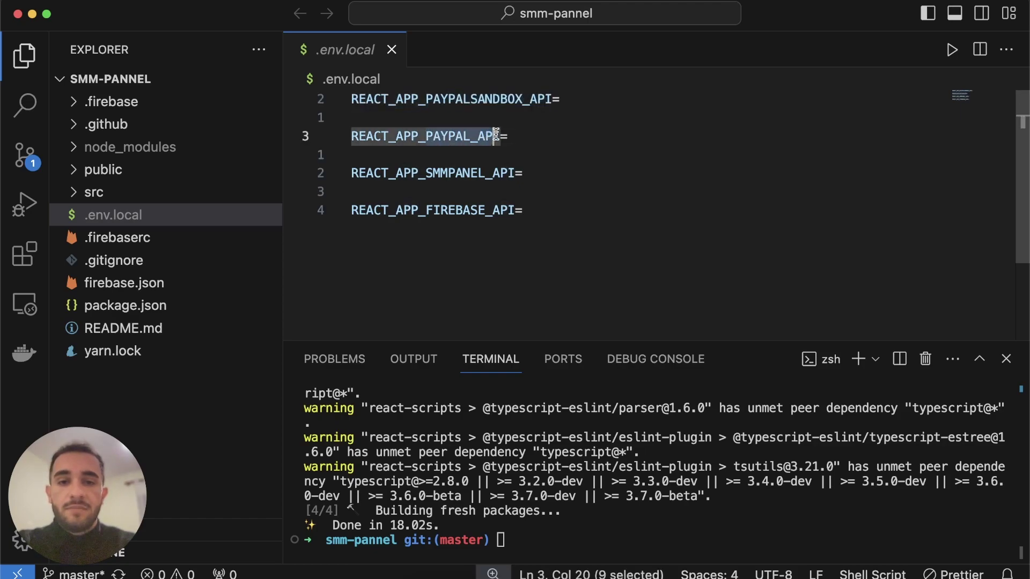
click(497, 137)
drag(433, 173, 516, 174)
drag(435, 220, 516, 211)
click(517, 211)
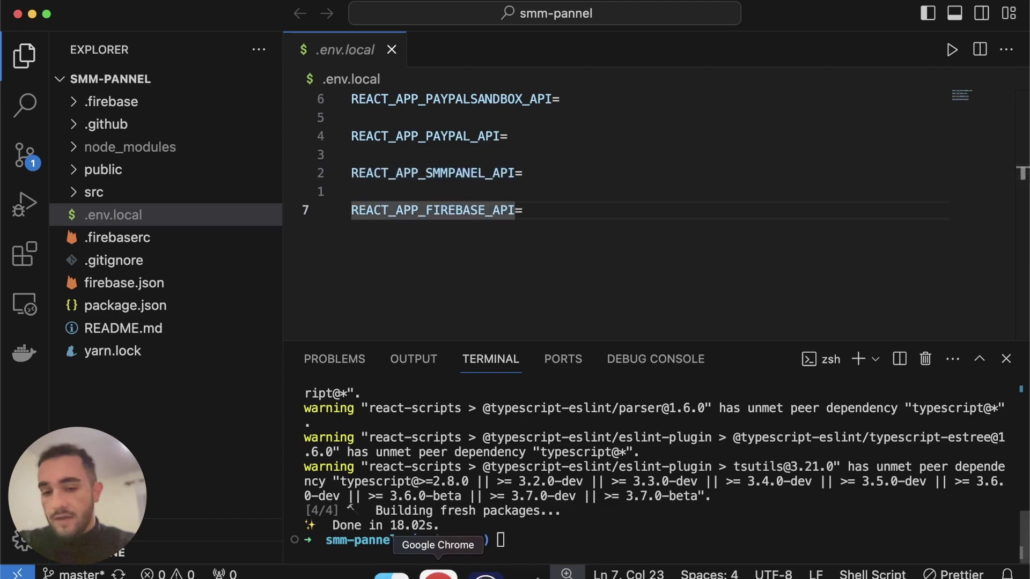
Switch to Chrome, search for PayPal for developers in a new tab and open the PayPal Developer dashboard
click(438, 574)
click(956, 11)
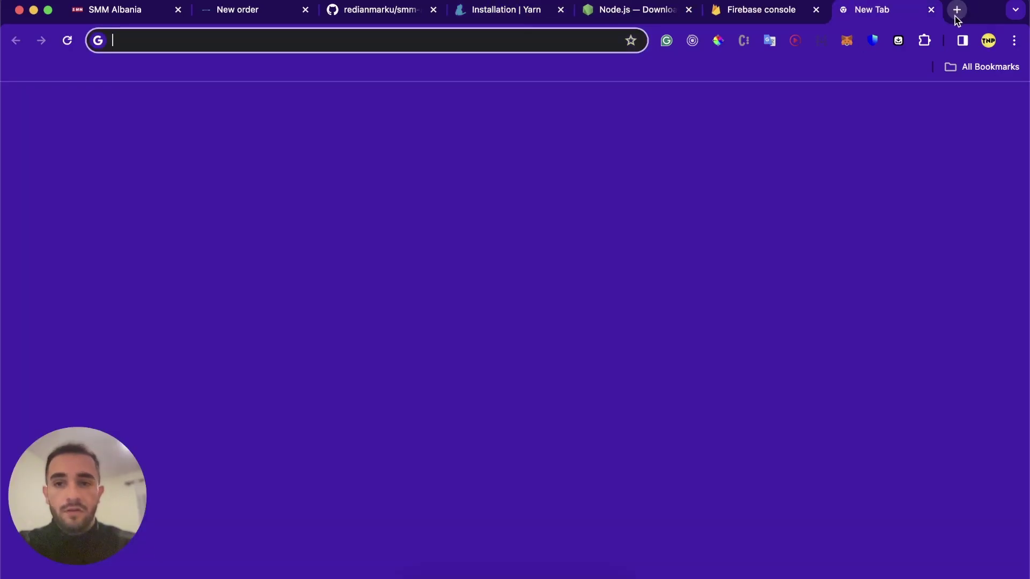
text(paypal)
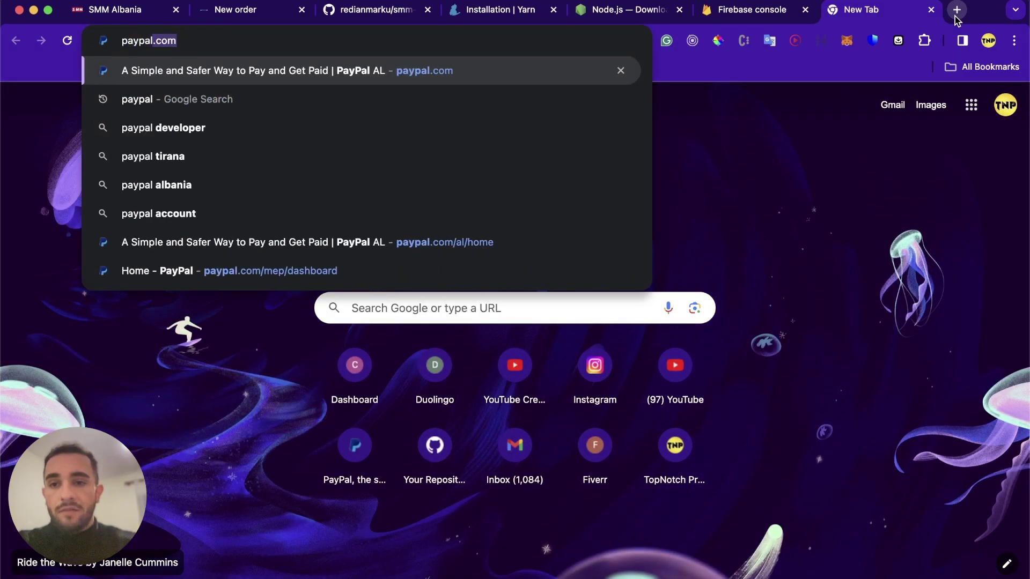
text( for de)
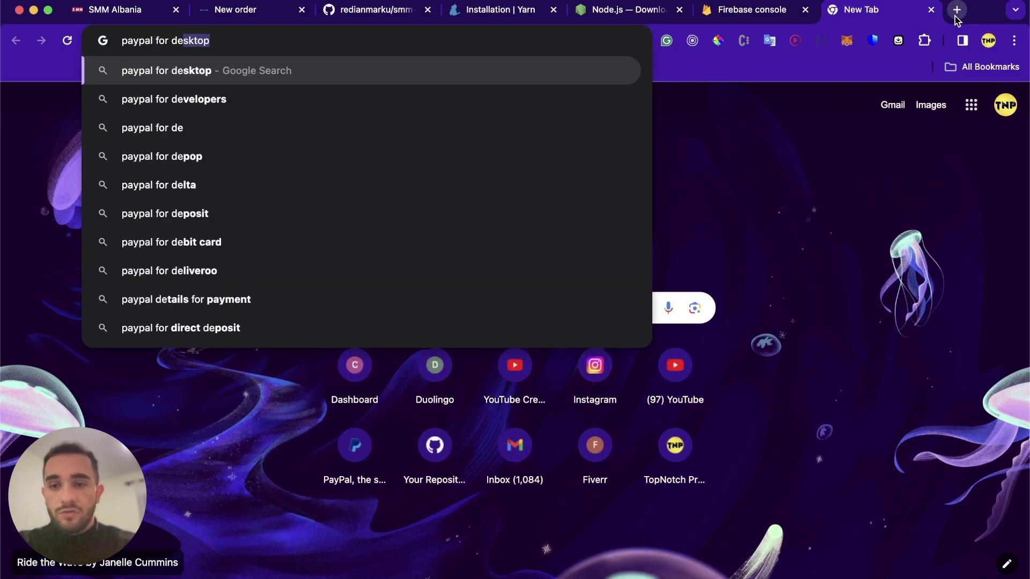
text(volper)
key(Return)
click(185, 319)
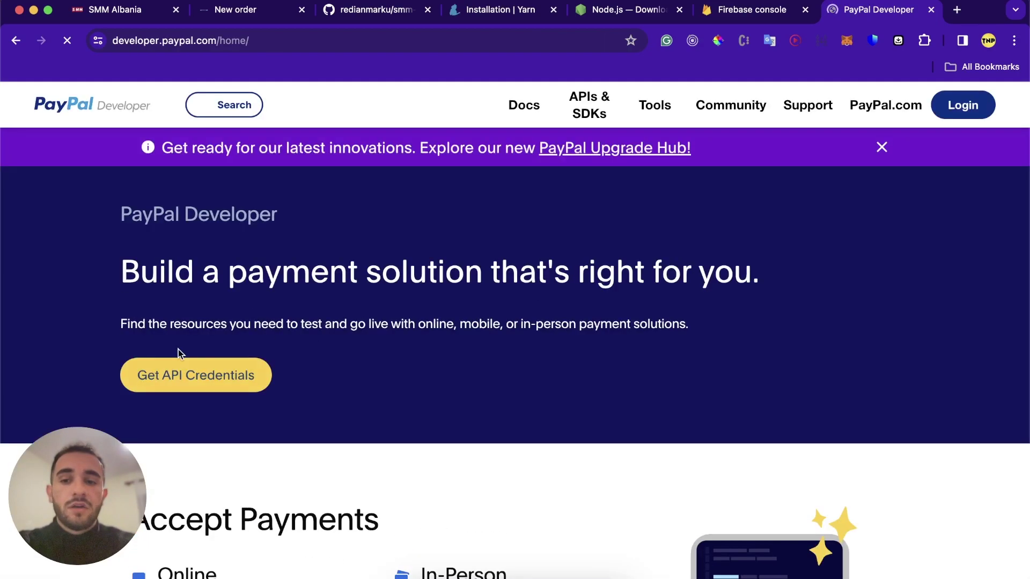
click(225, 399)
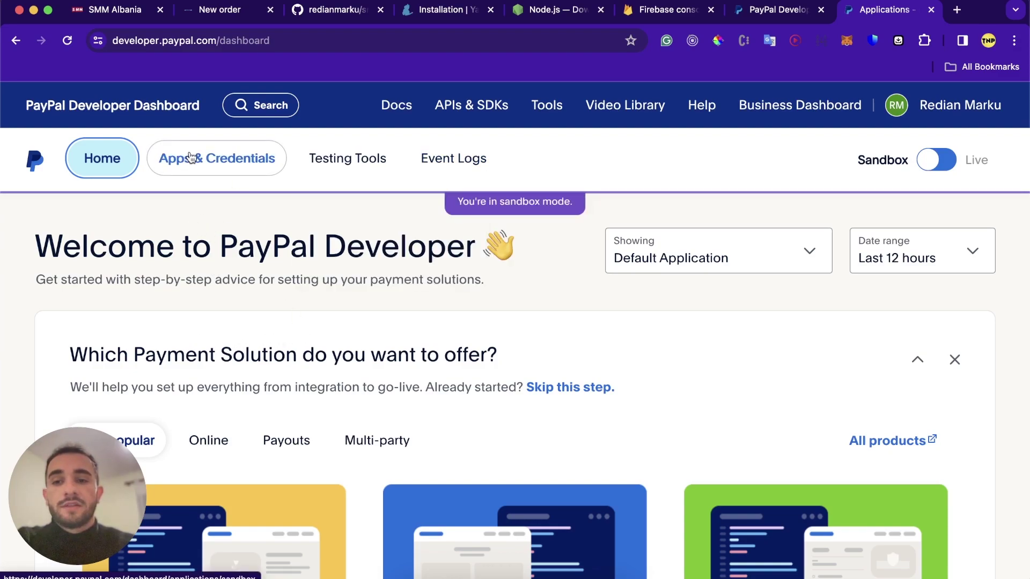
Locate Apps & Credentials on the PayPal Developer dashboard and switch the dashboard from Sandbox to Live mode
scroll(191, 158, up, 5)
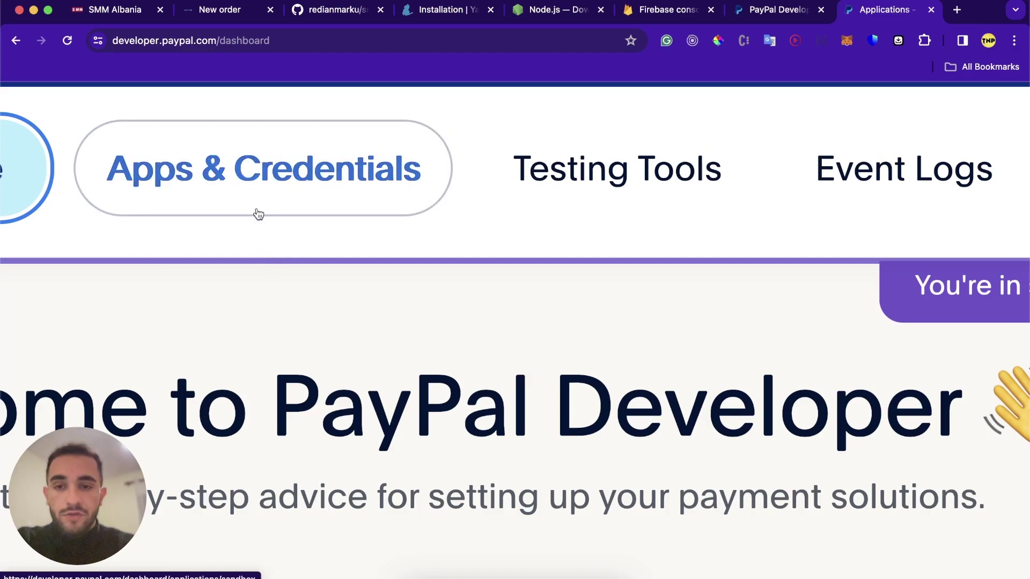
scroll(280, 234, down, 5)
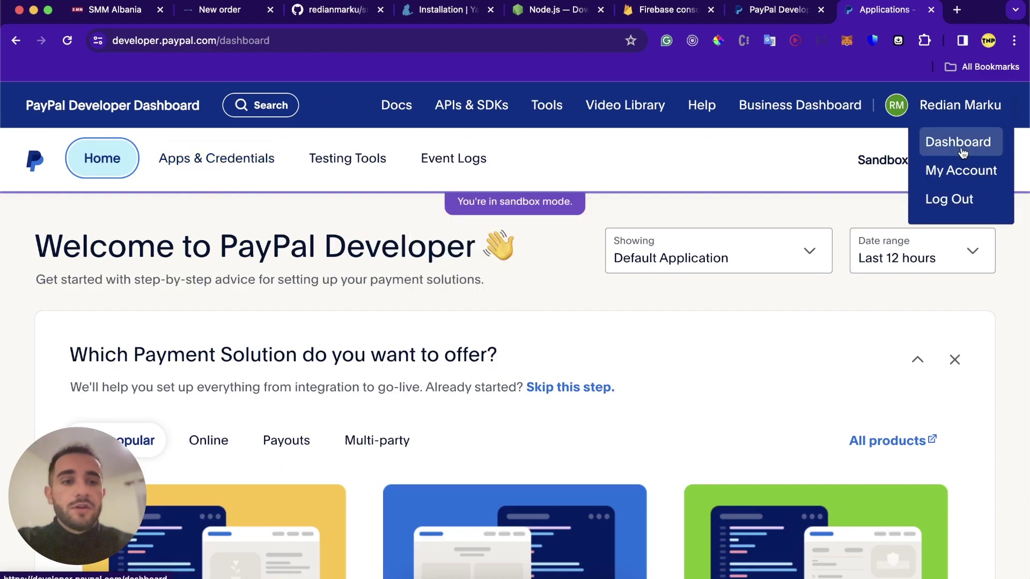
scroll(957, 167, up, 5)
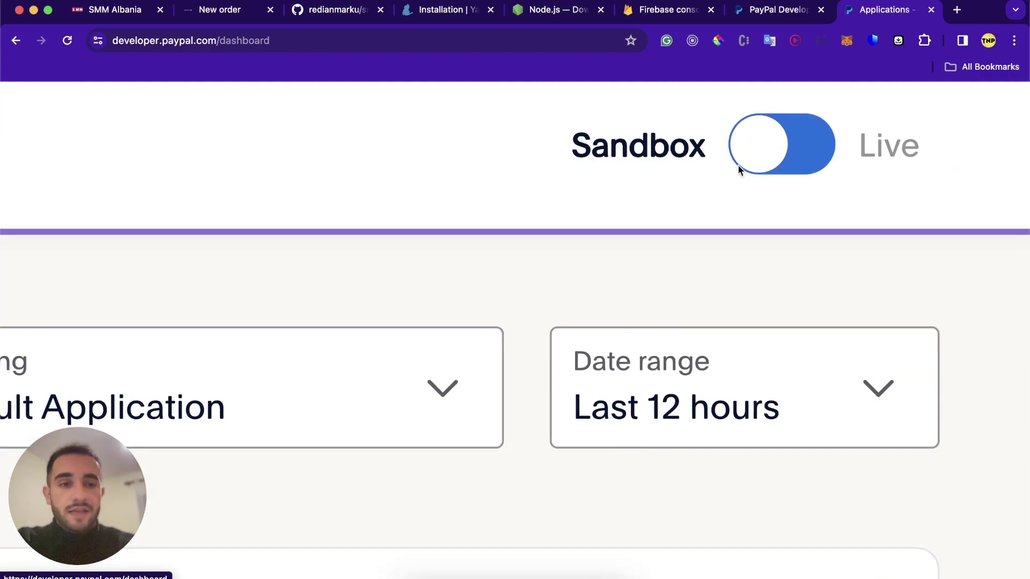
drag(695, 151, 575, 146)
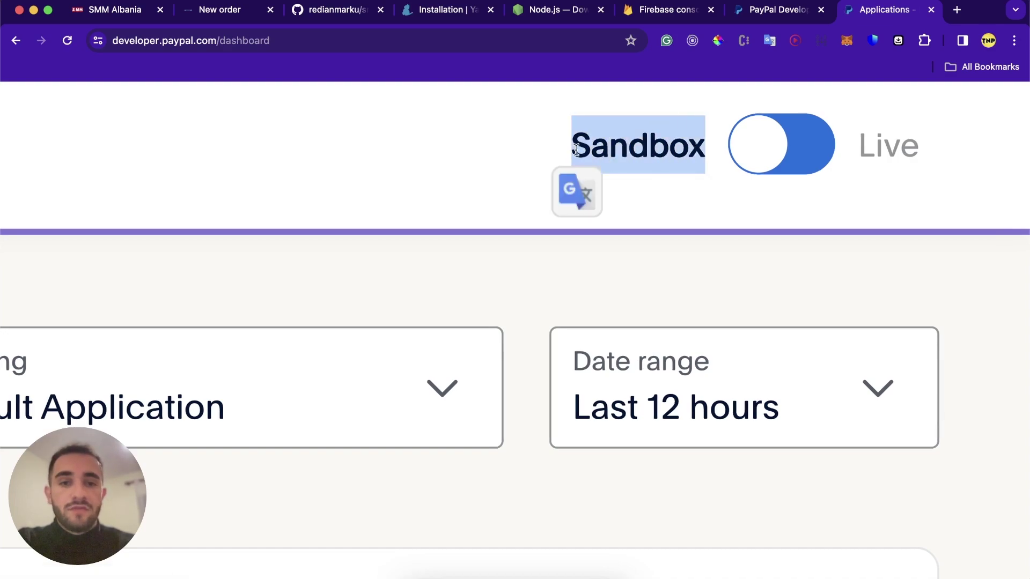
click(870, 155)
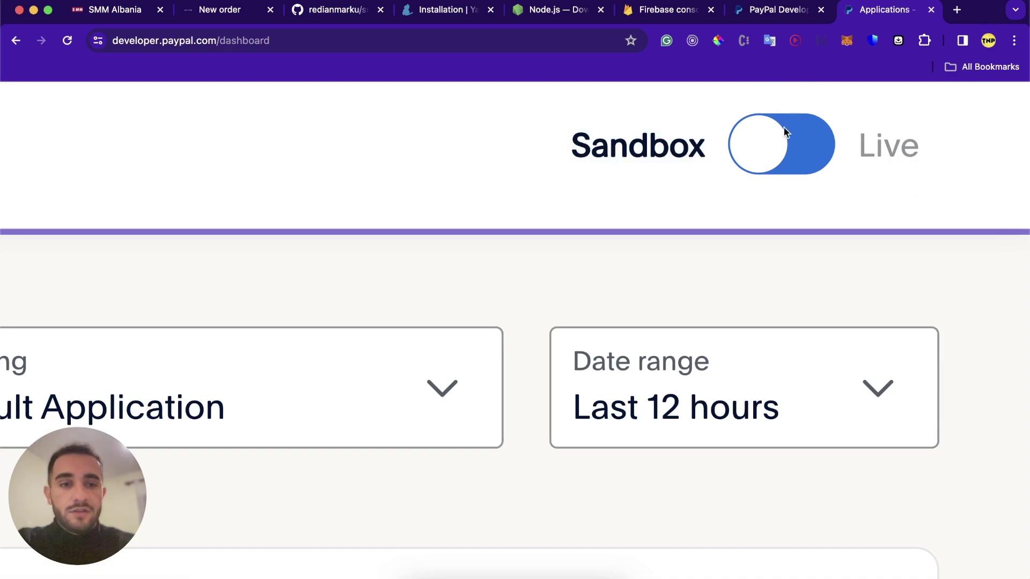
click(776, 153)
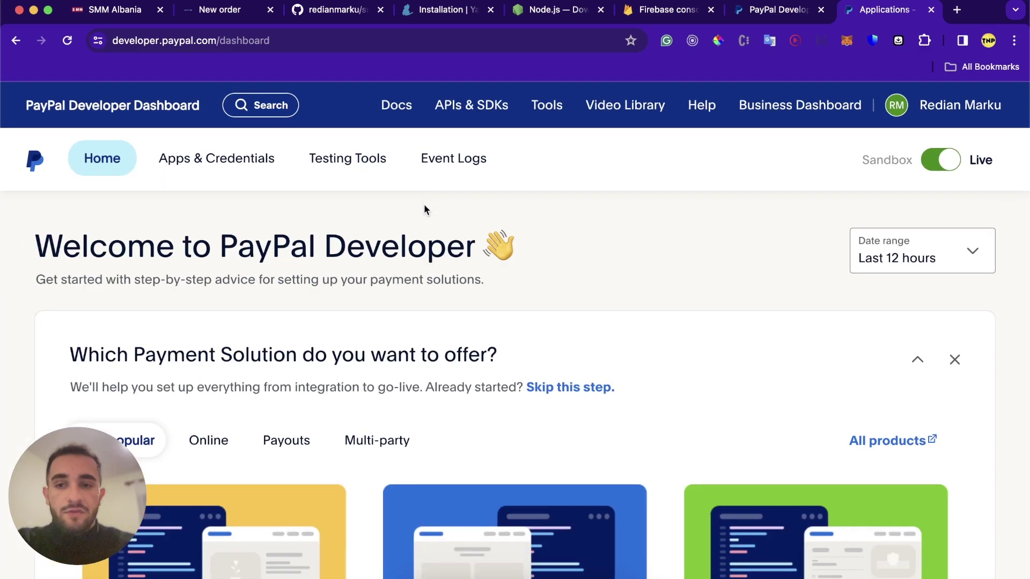
scroll(331, 415, down, 2)
scroll(331, 416, up, 2)
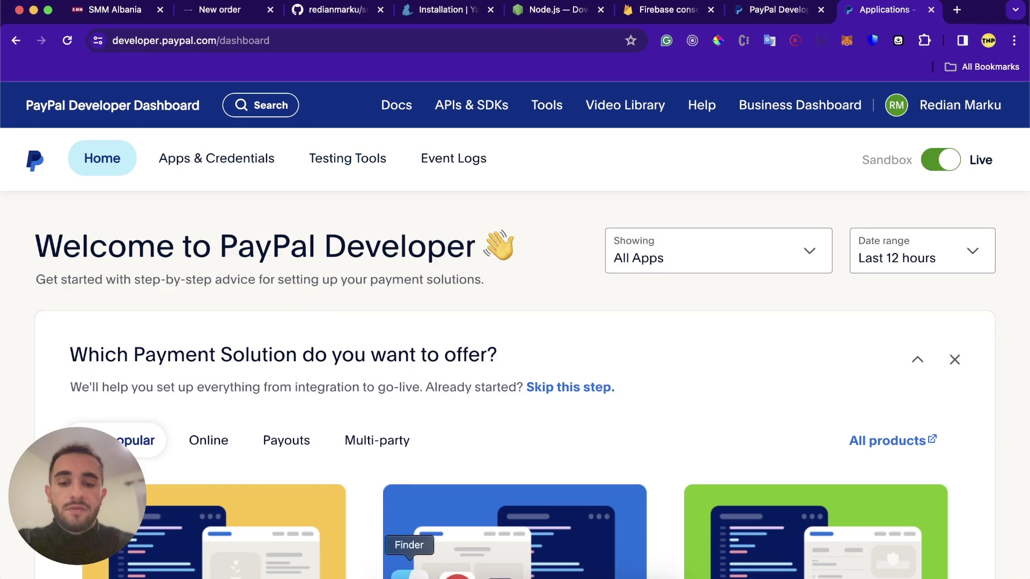
Switch to Visual Studio Code and try a placeholder API key for REACT_APP_PAYPALSANDBOX_API in .env.local, clearing it again
click(575, 572)
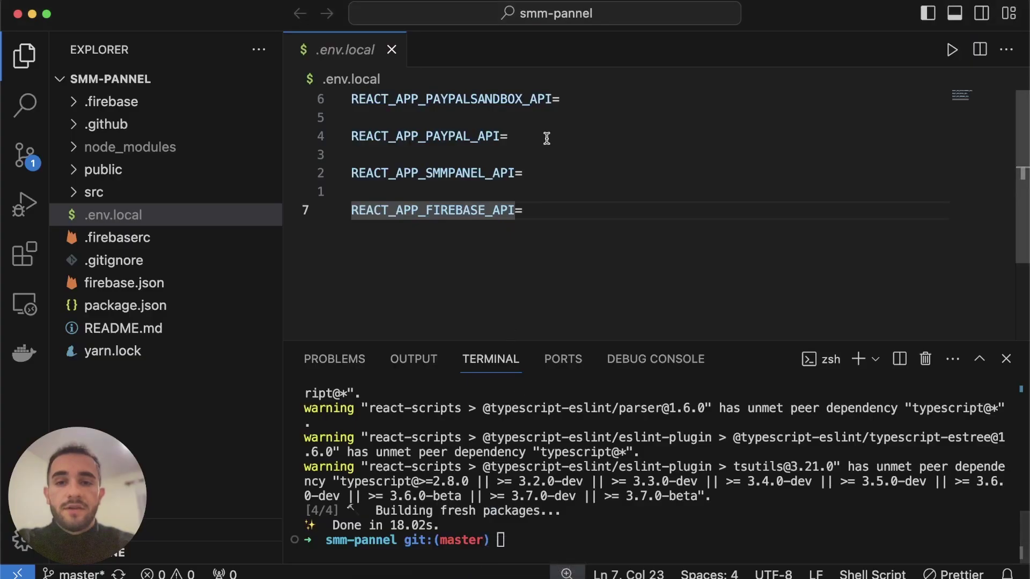
click(625, 111)
click(612, 95)
text(ajfhui4eiufinewfp)
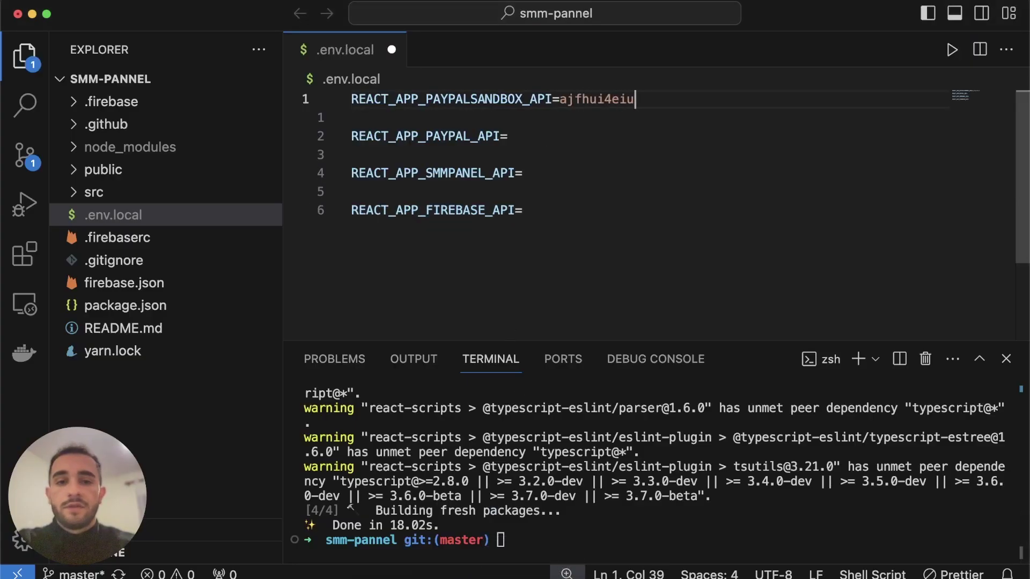
key(BackSpace)
key(BackSpace)
key(BackSpace)
key(BackSpace)
key(BackSpace)
key(BackSpace)
key(BackSpace)
key(BackSpace)
key(BackSpace)
key(BackSpace)
key(BackSpace)
key(BackSpace)
key(BackSpace)
key(BackSpace)
key(BackSpace)
key(BackSpace)
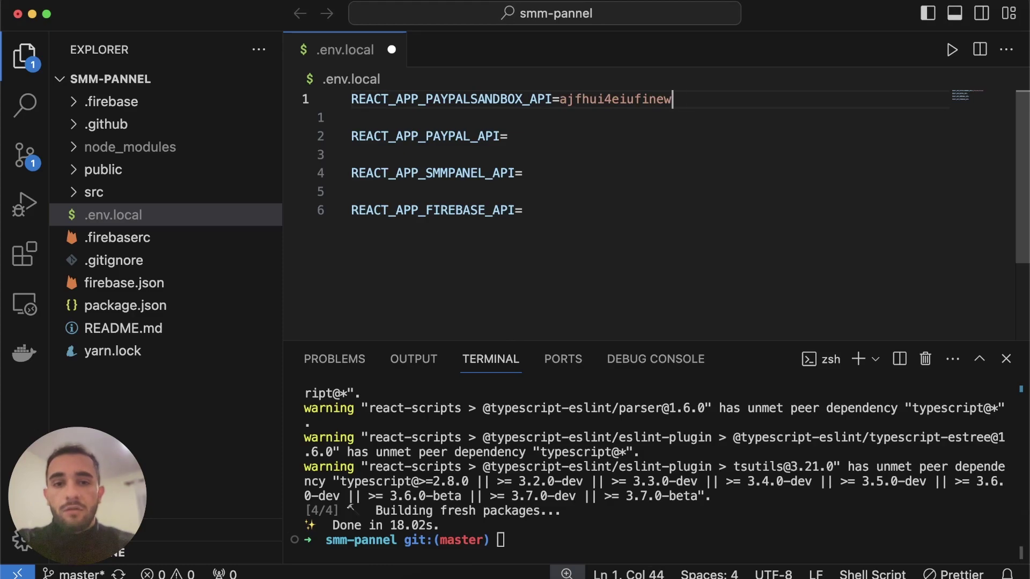
key(BackSpace)
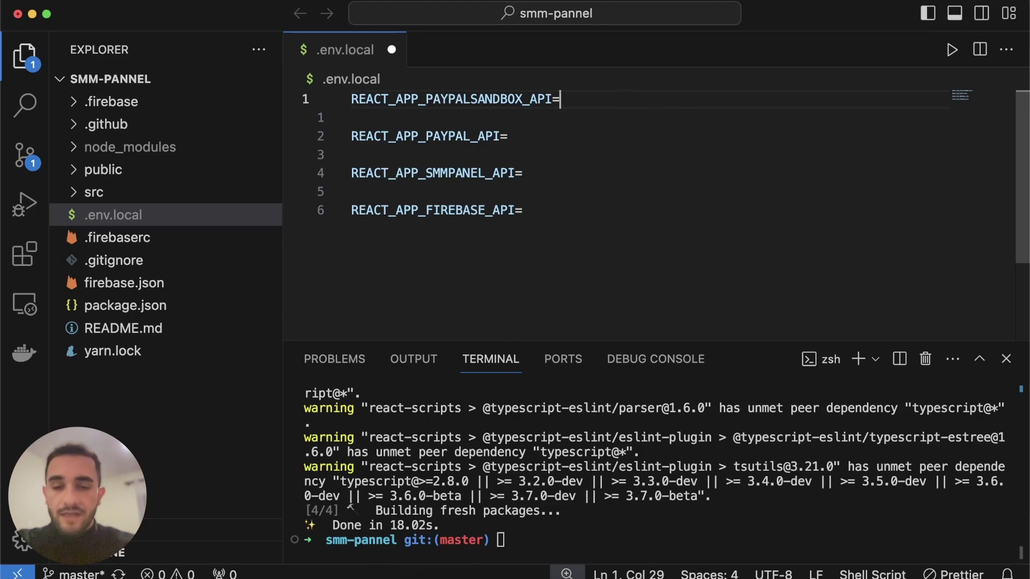
Review the PayPal, PayPal sandbox and SMM panel API variables in .env.local
click(544, 133)
double_click(479, 136)
click(450, 136)
double_click(512, 100)
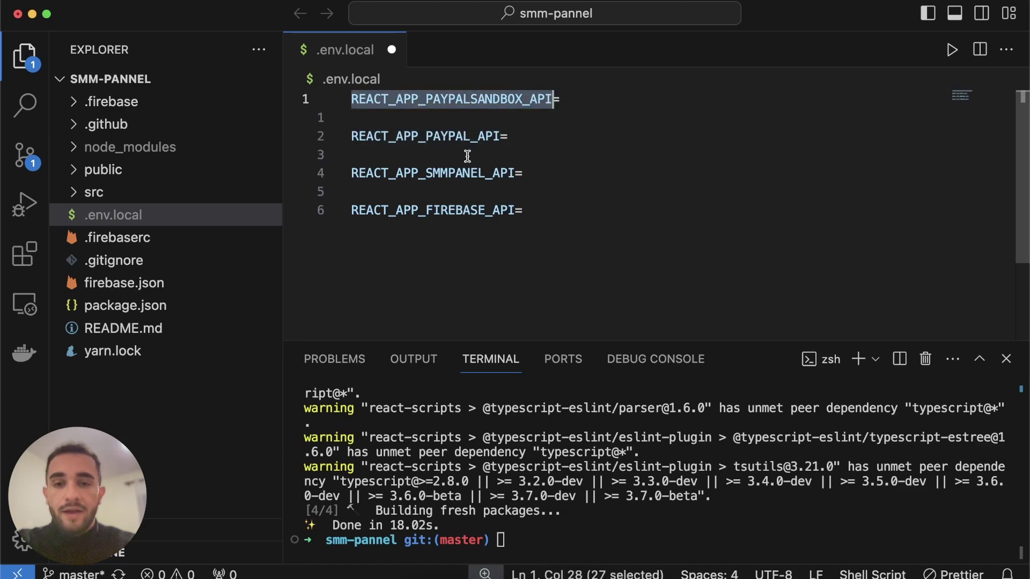
click(425, 172)
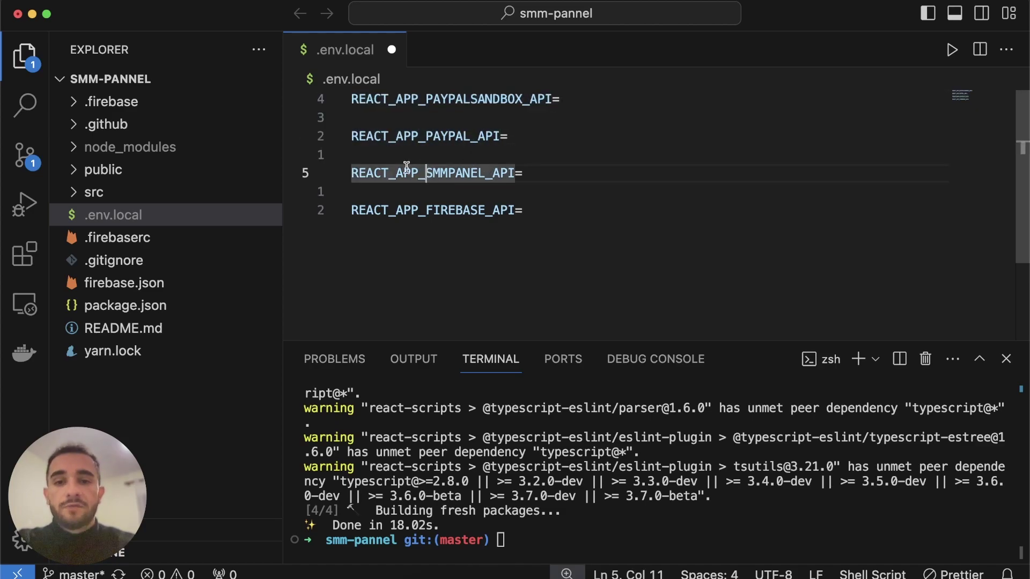
click(523, 173)
Switch to Chrome, open the account page on smmpanel.net and locate the API key section
click(434, 575)
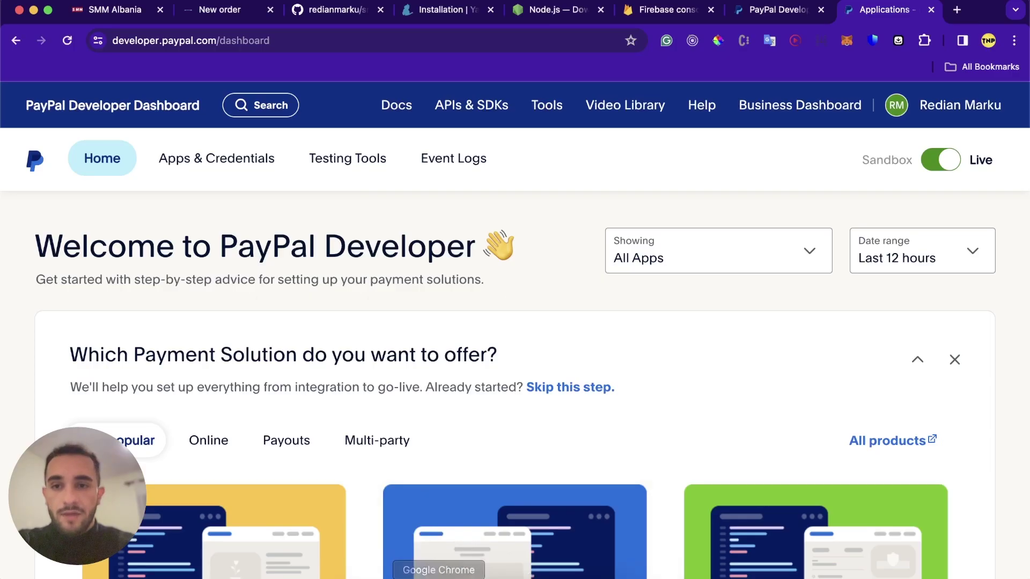
click(233, 16)
drag(179, 40, 158, 36)
click(242, 139)
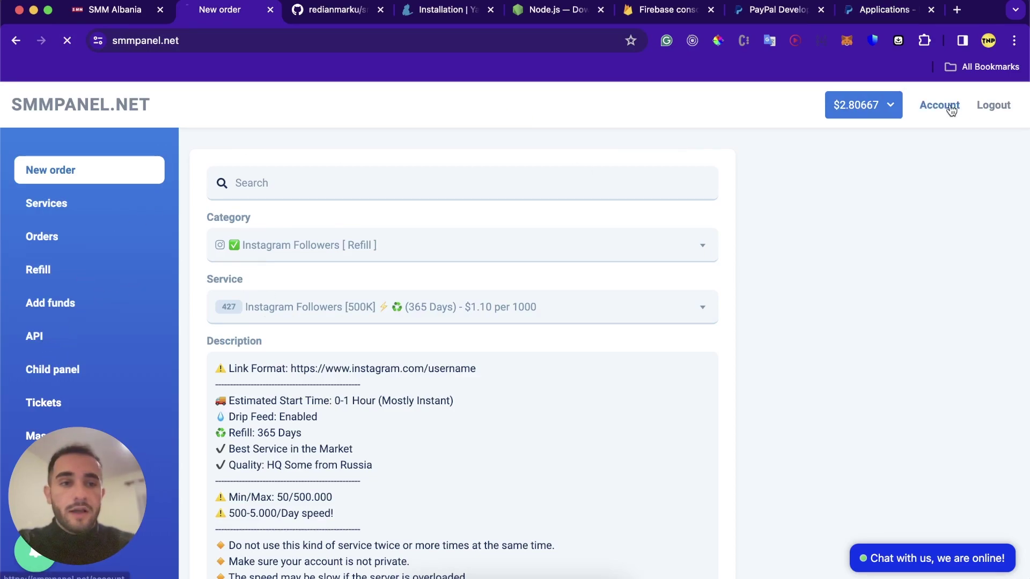
click(925, 116)
scroll(447, 437, down, 10)
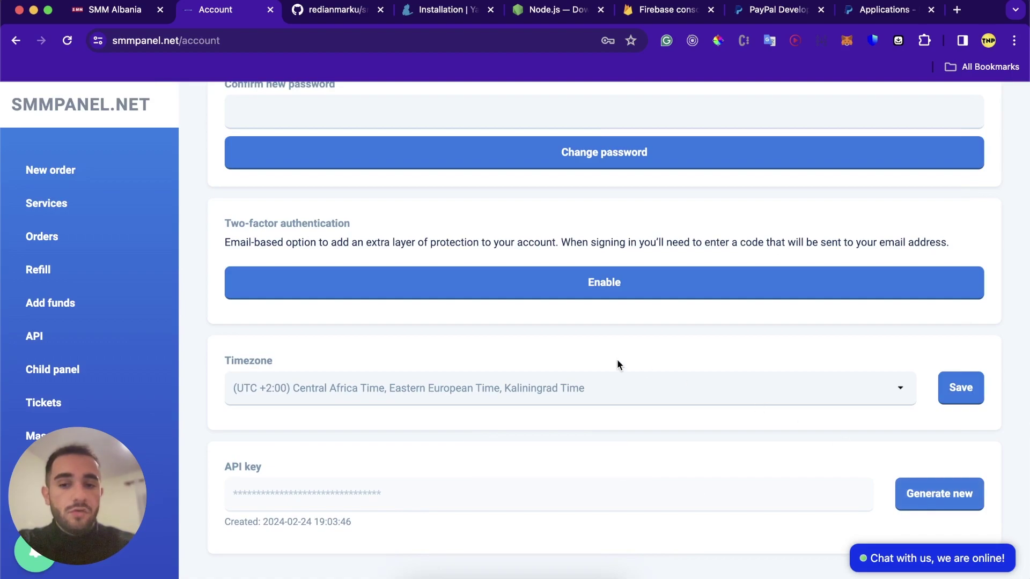
scroll(343, 187, up, 10)
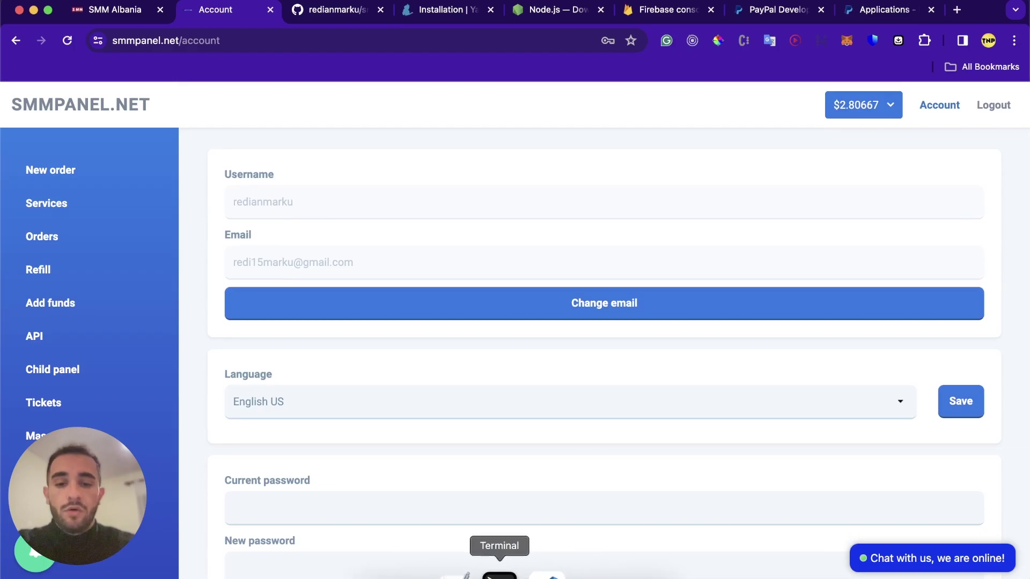
Switch to Visual Studio Code and examine the REACT_APP_FIREBASE_API variable in .env.local
click(532, 573)
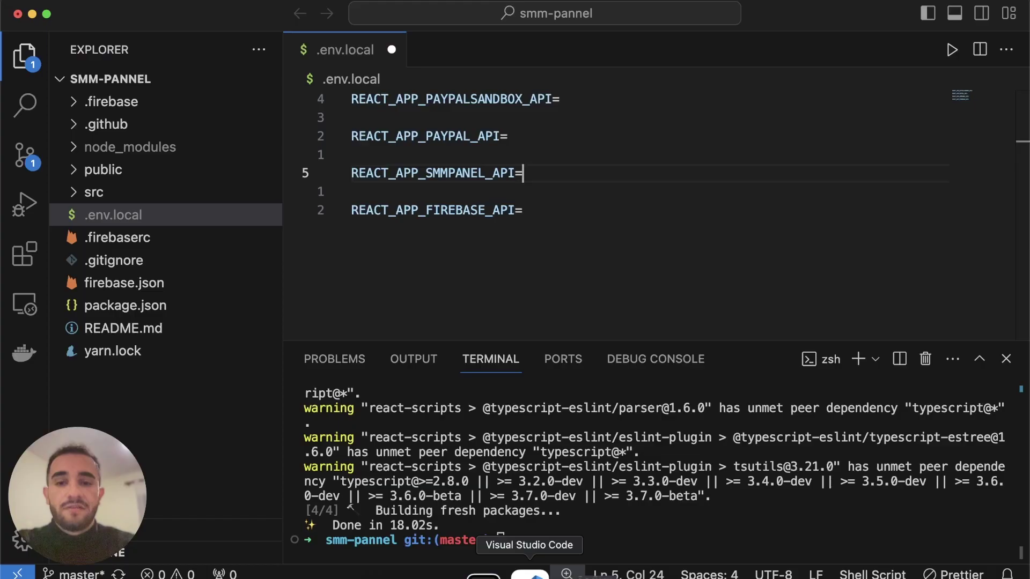
double_click(466, 210)
click(554, 210)
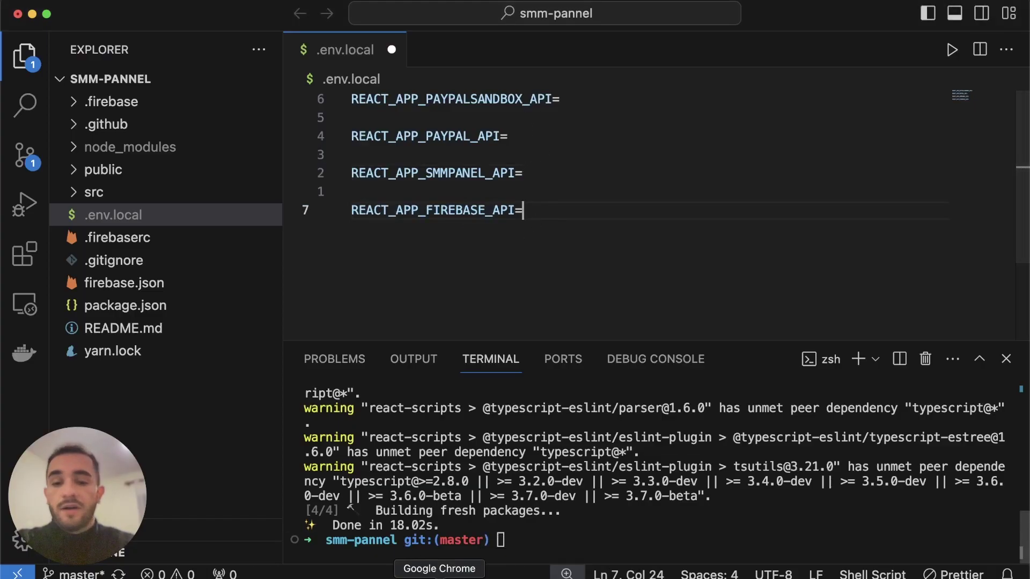
Switch to Chrome and open the smm-pannel project in the Firebase console
click(437, 572)
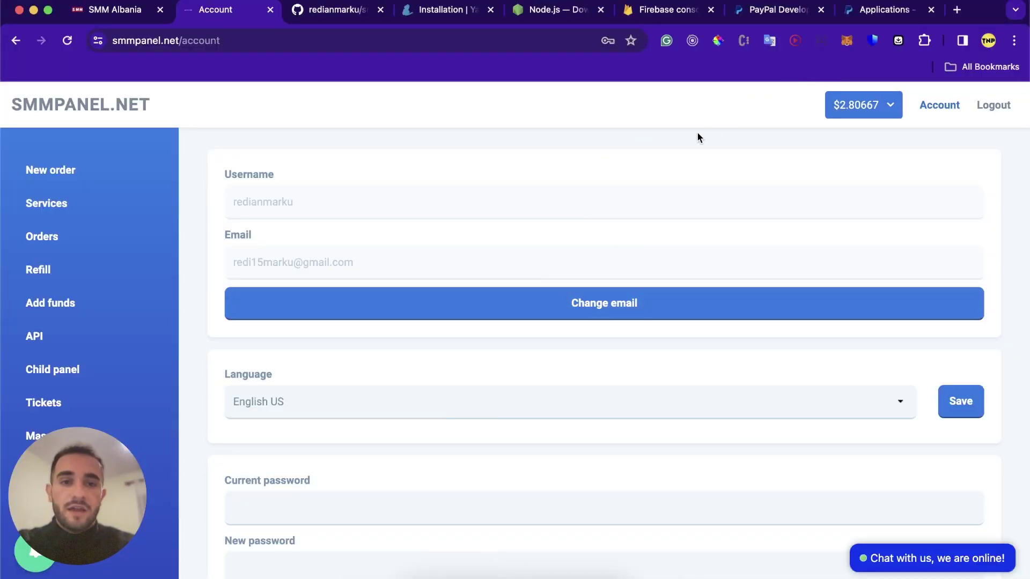
click(664, 10)
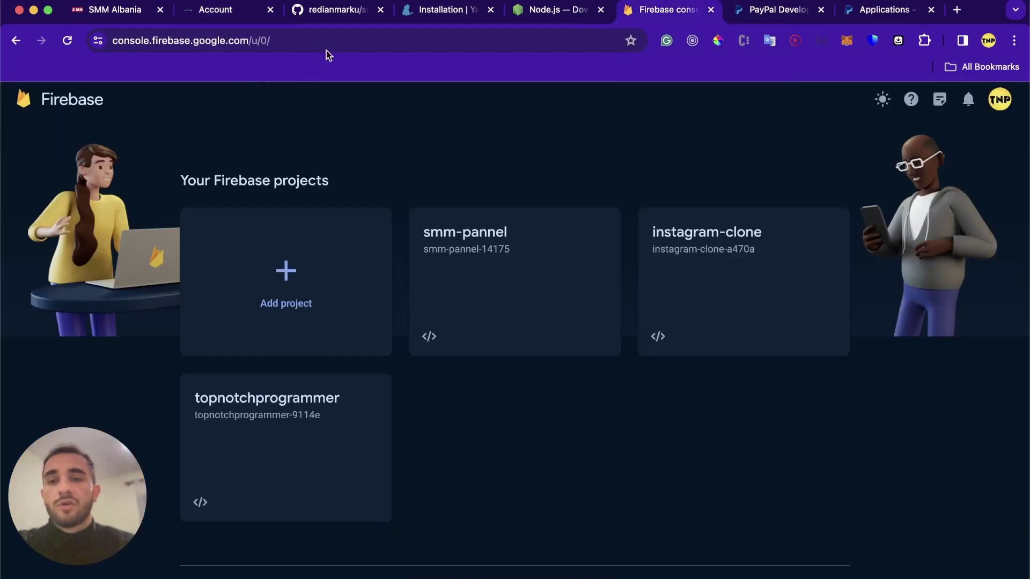
drag(313, 35, 103, 39)
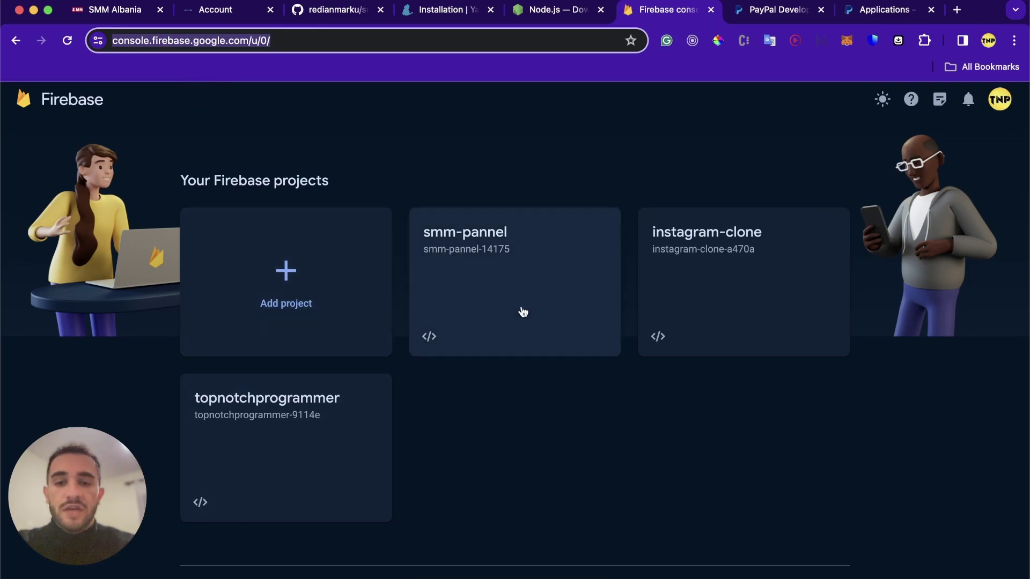
scroll(485, 253, up, 3)
scroll(473, 251, down, 3)
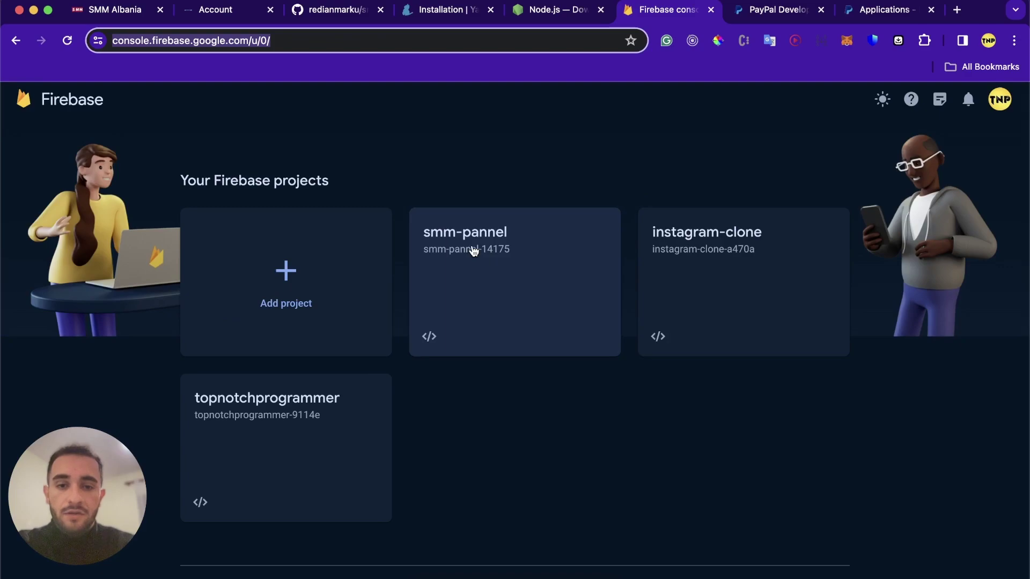
click(472, 252)
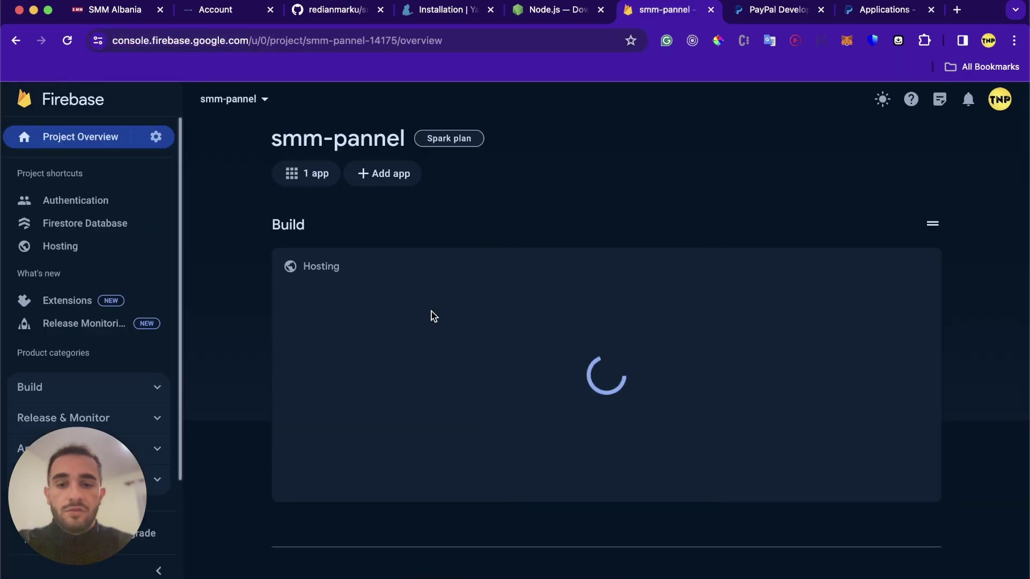
Look over the smm-pannel project overview and open the project settings to find the Firebase SDK configuration
scroll(308, 395, down, 3)
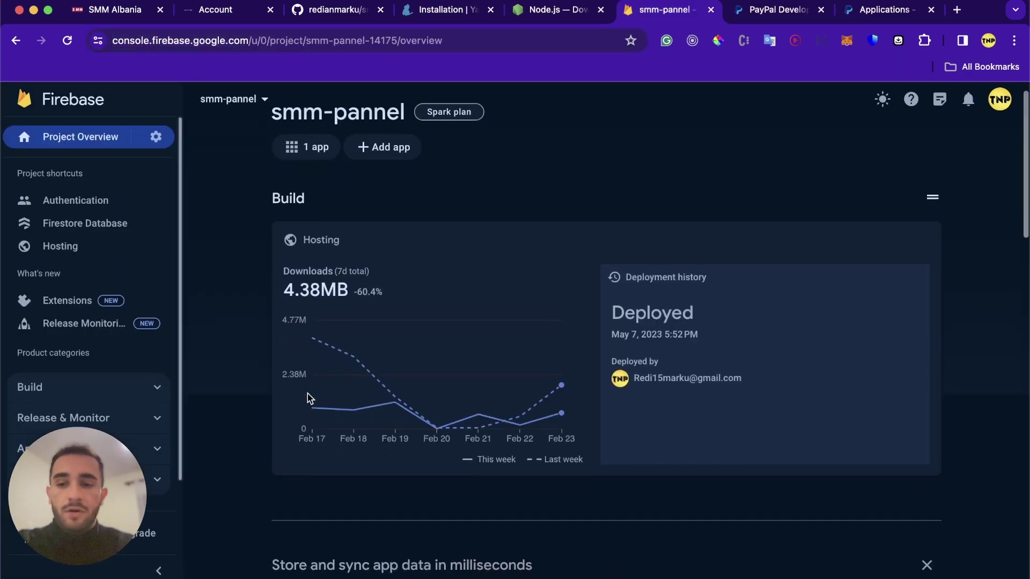
scroll(308, 395, up, 3)
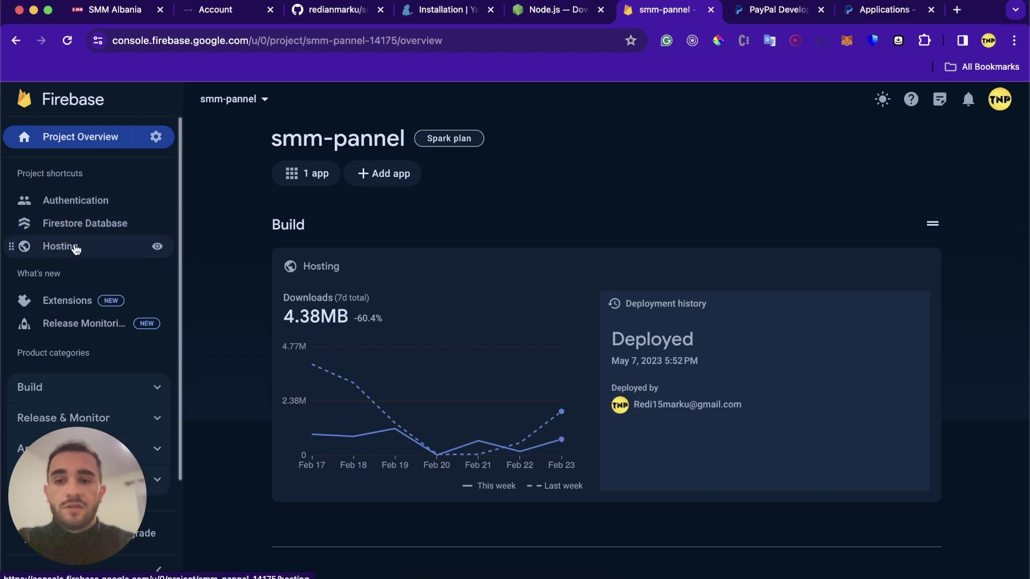
click(157, 137)
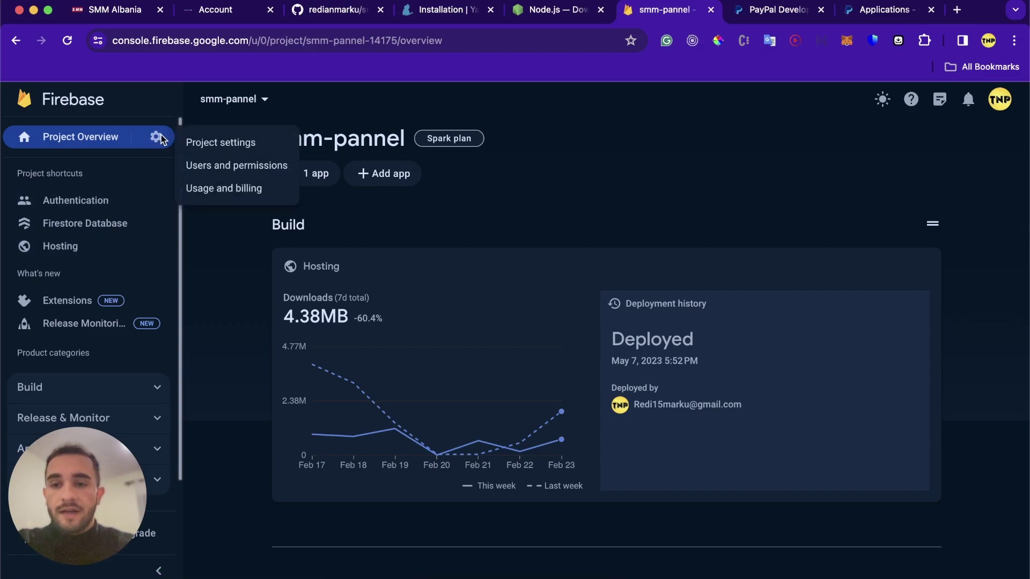
click(235, 146)
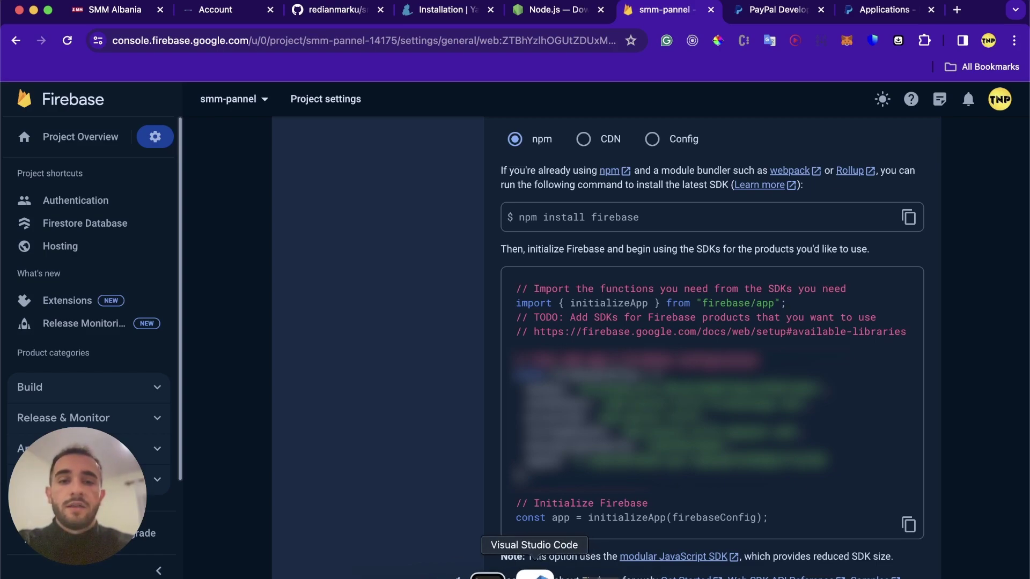
Switch to Visual Studio Code, close .env.local and make the terminal area slightly shorter
click(472, 570)
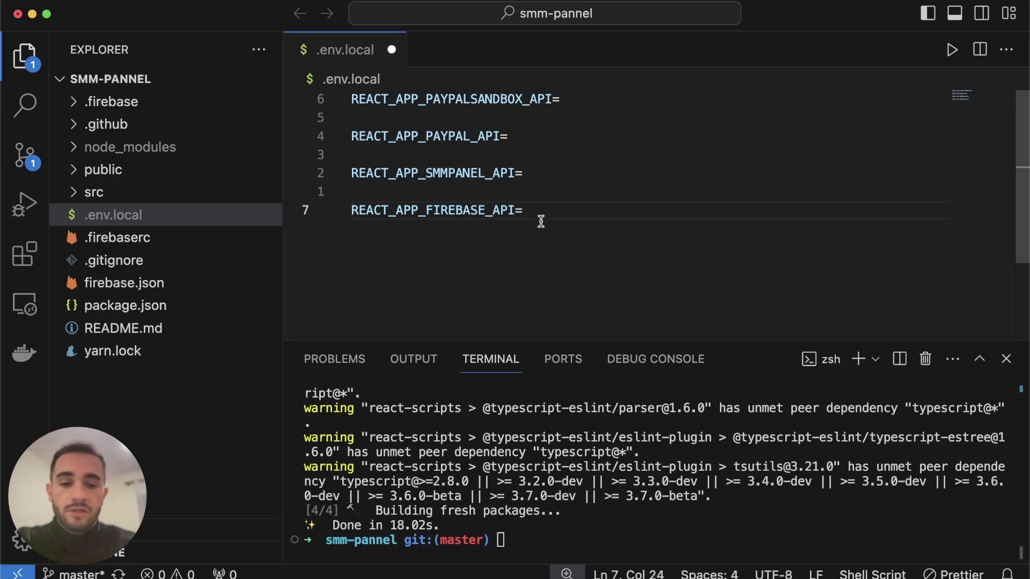
key(super+w)
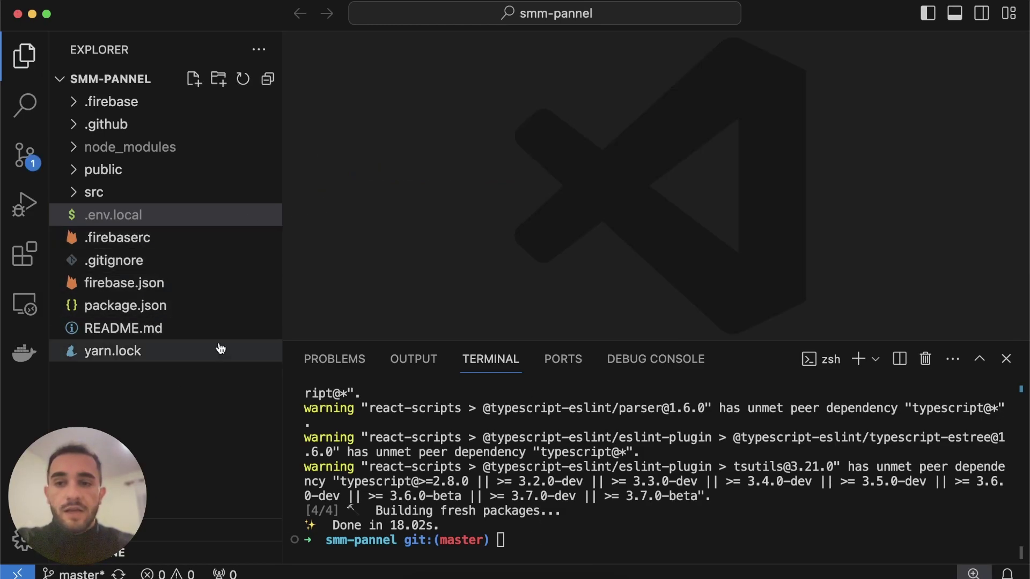
drag(368, 340, 370, 361)
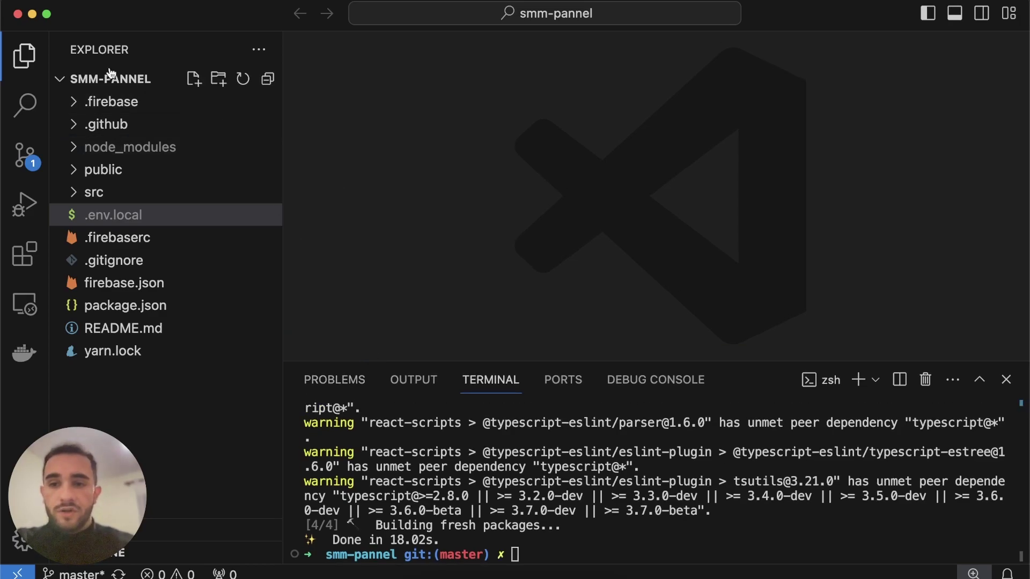
Explore the src/components folder structure and expand its navigator subfolder
click(81, 192)
scroll(84, 171, down, 3)
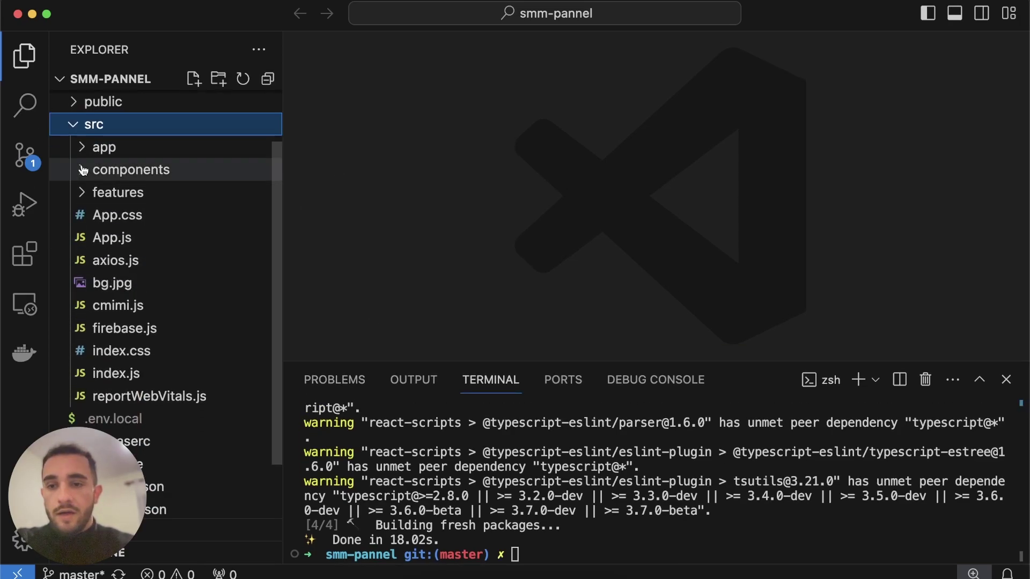
click(86, 171)
scroll(107, 387, down, 2)
scroll(132, 380, up, 1)
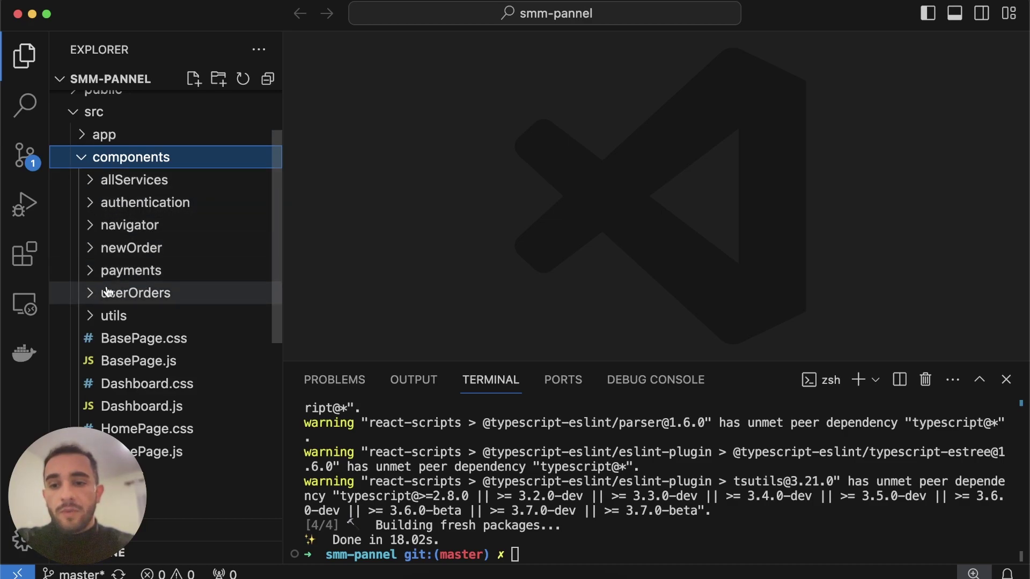
click(89, 295)
click(88, 295)
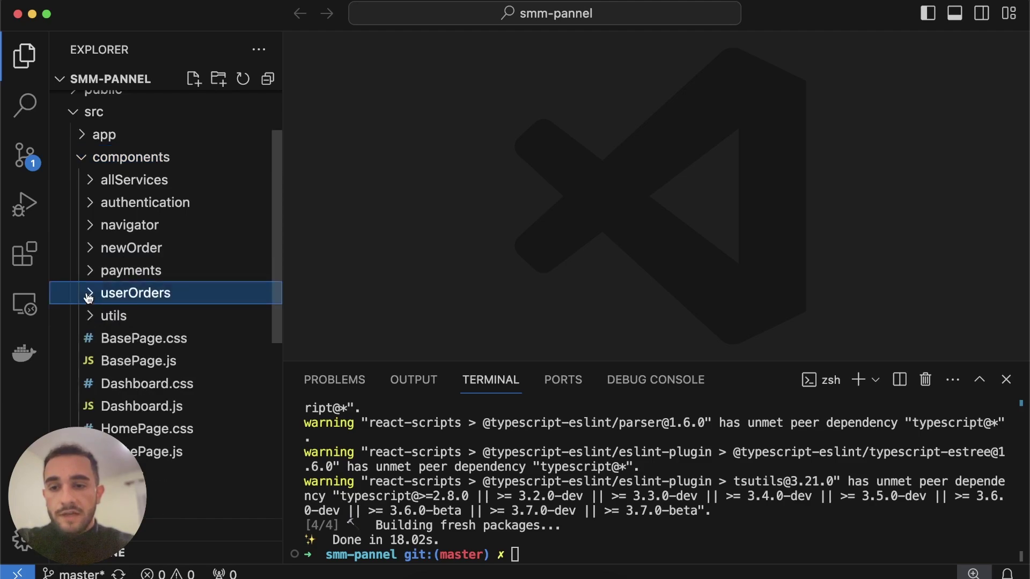
click(88, 226)
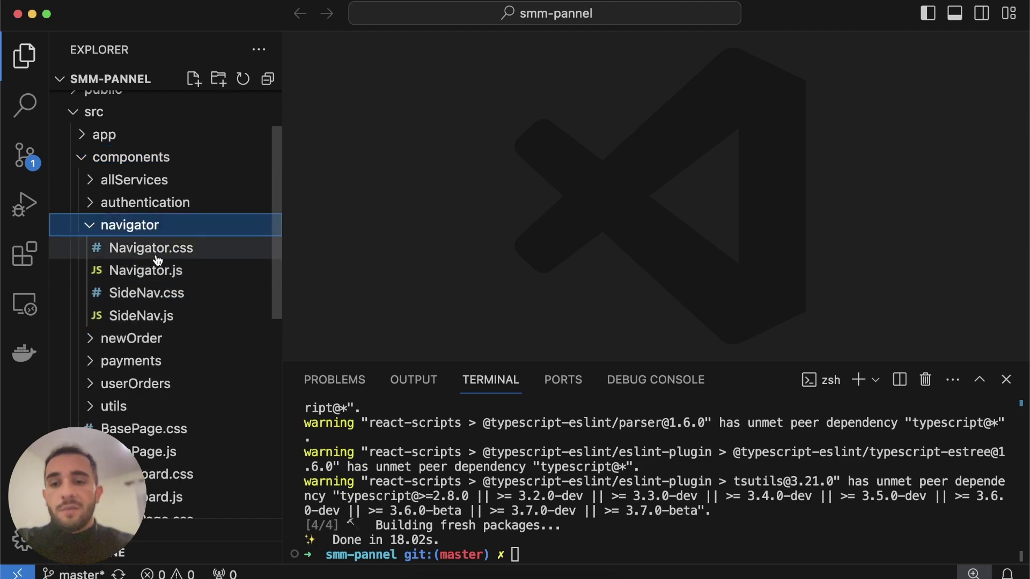
Open Navigator.js, read through the NavBar component code and close the file
click(170, 276)
scroll(476, 263, down, 10)
scroll(476, 263, down, 6)
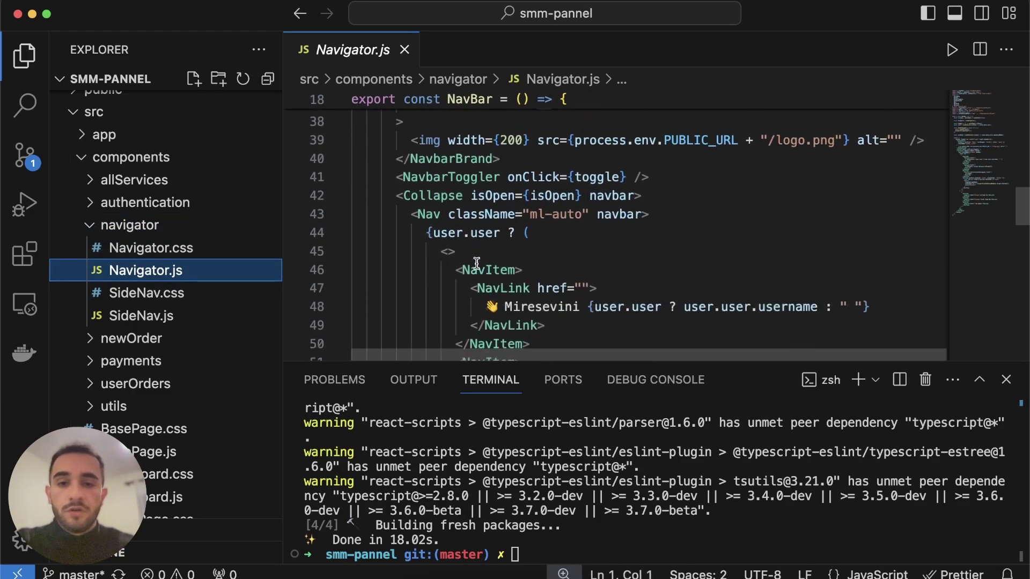
scroll(476, 263, down, 3)
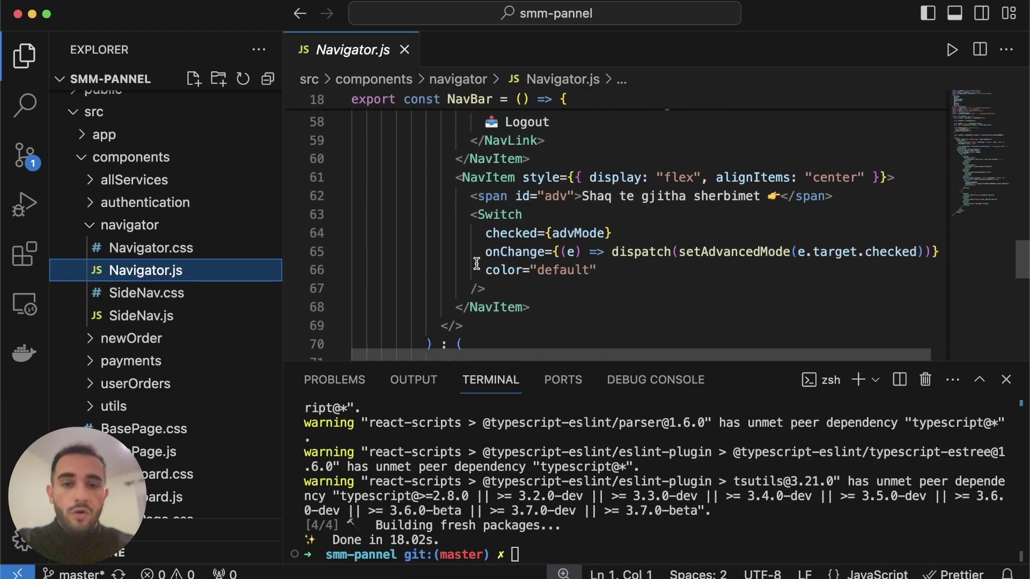
scroll(477, 263, up, 5)
scroll(476, 263, down, 8)
scroll(476, 263, up, 20)
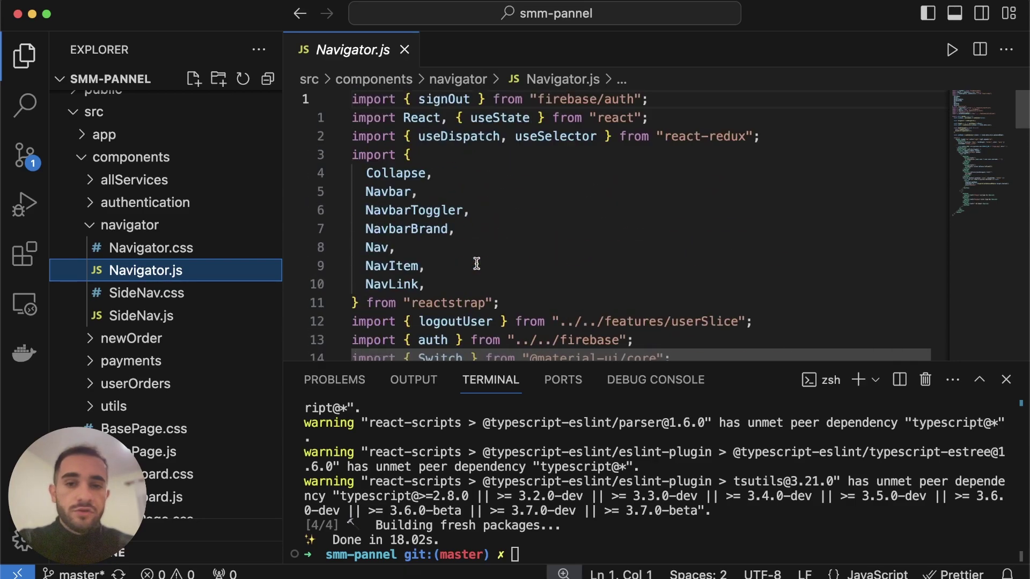
click(403, 50)
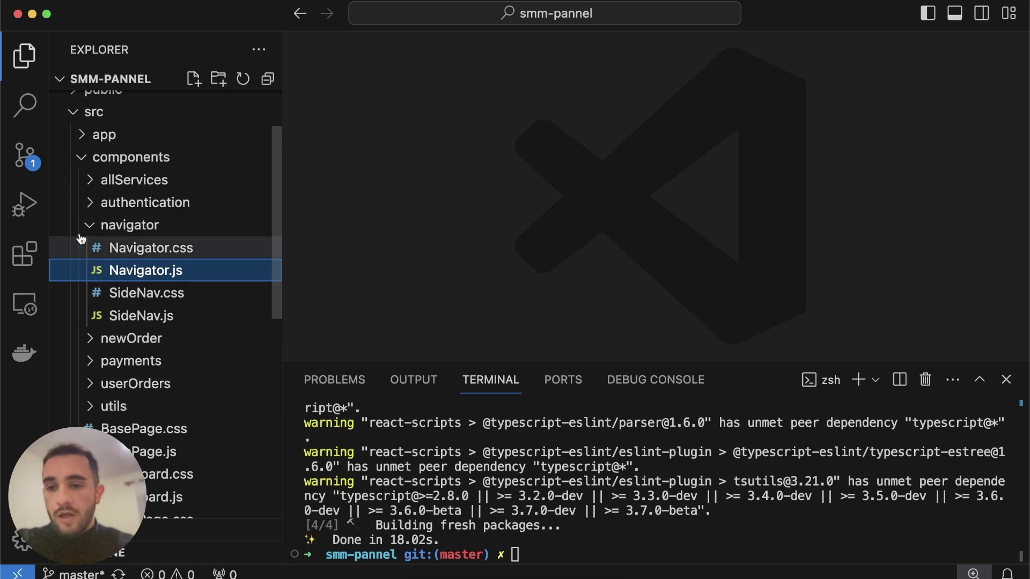
Collapse the components folder and view store.js and reducers.js in the src/app folder
click(118, 157)
scroll(125, 282, up, 3)
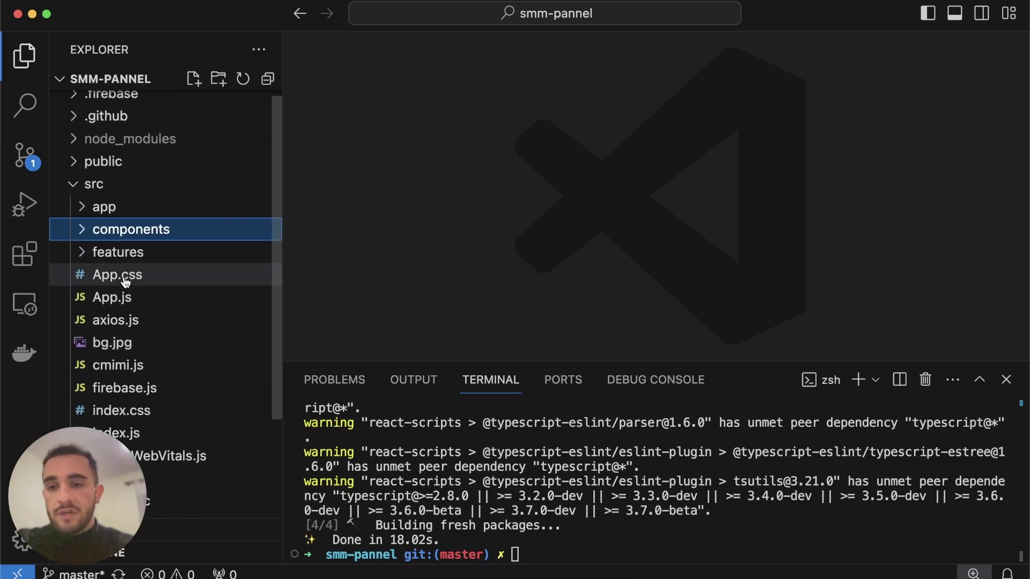
click(86, 215)
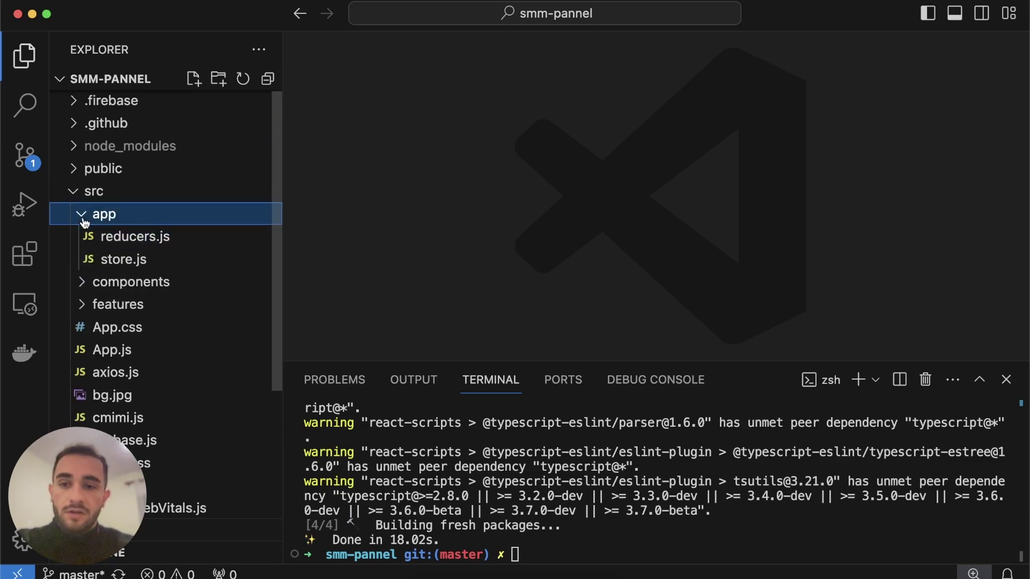
click(142, 239)
click(143, 258)
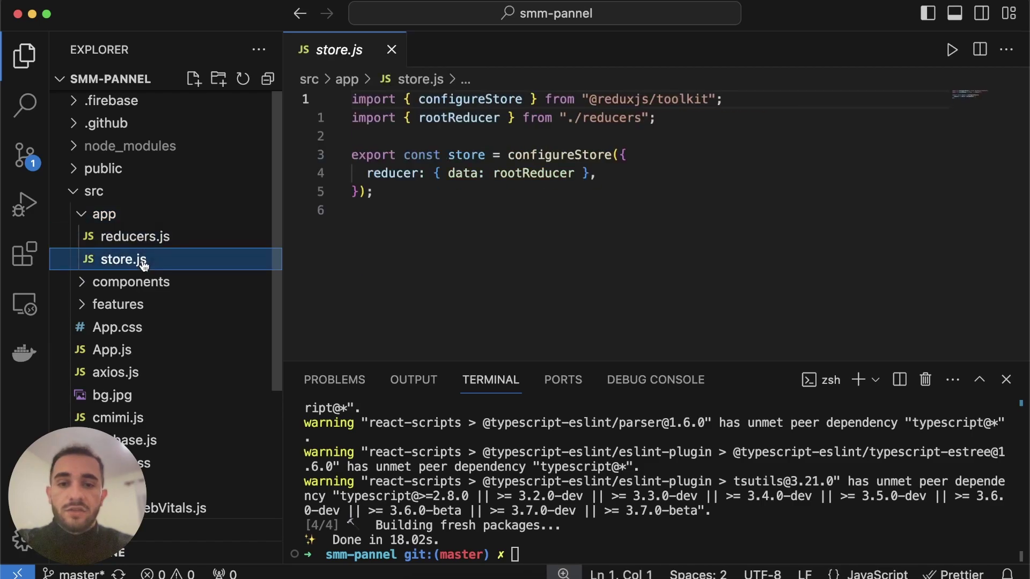
click(140, 237)
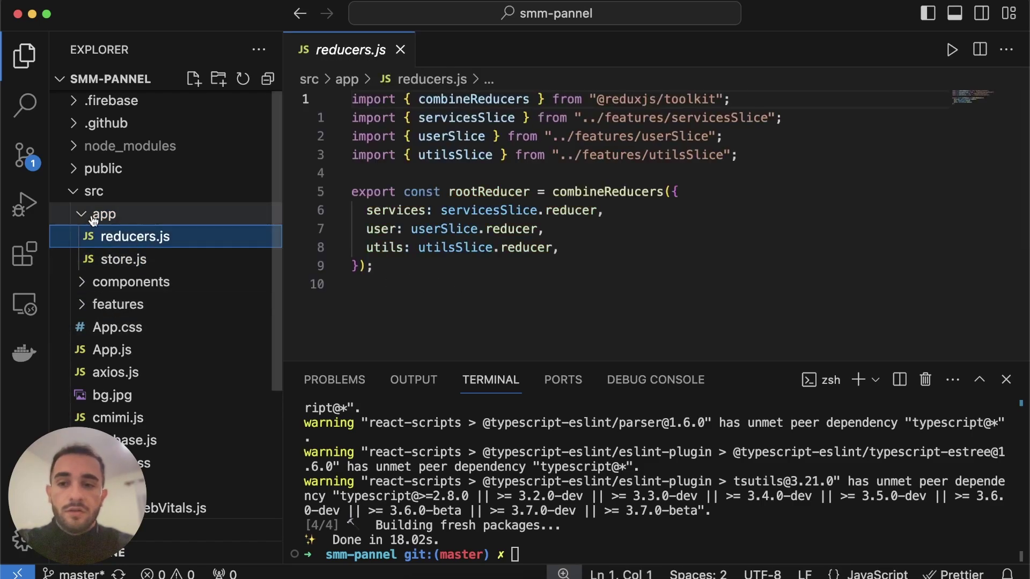
Examine the services and user entries of rootReducer in reducers.js
double_click(381, 229)
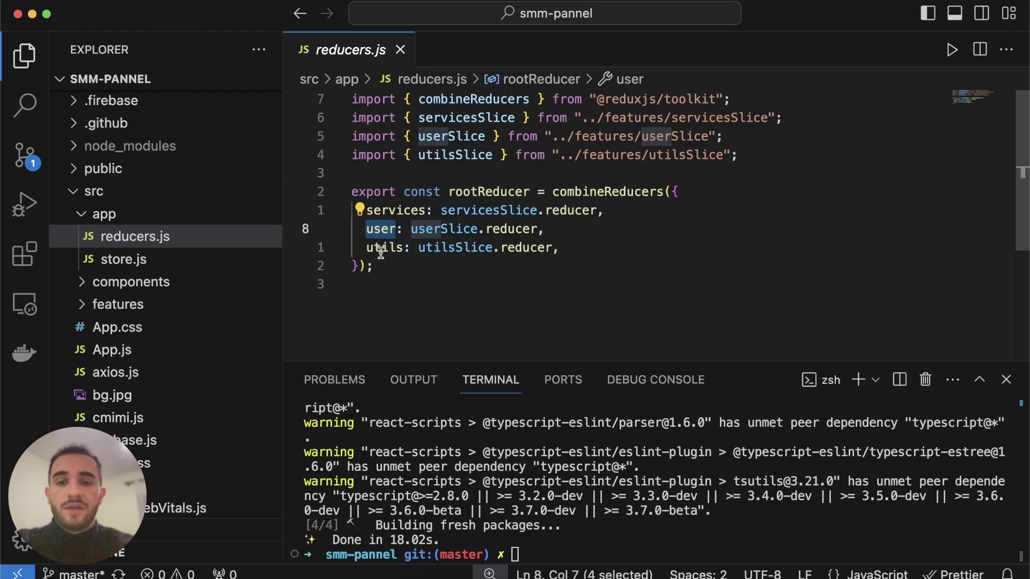
drag(387, 209, 361, 210)
click(425, 210)
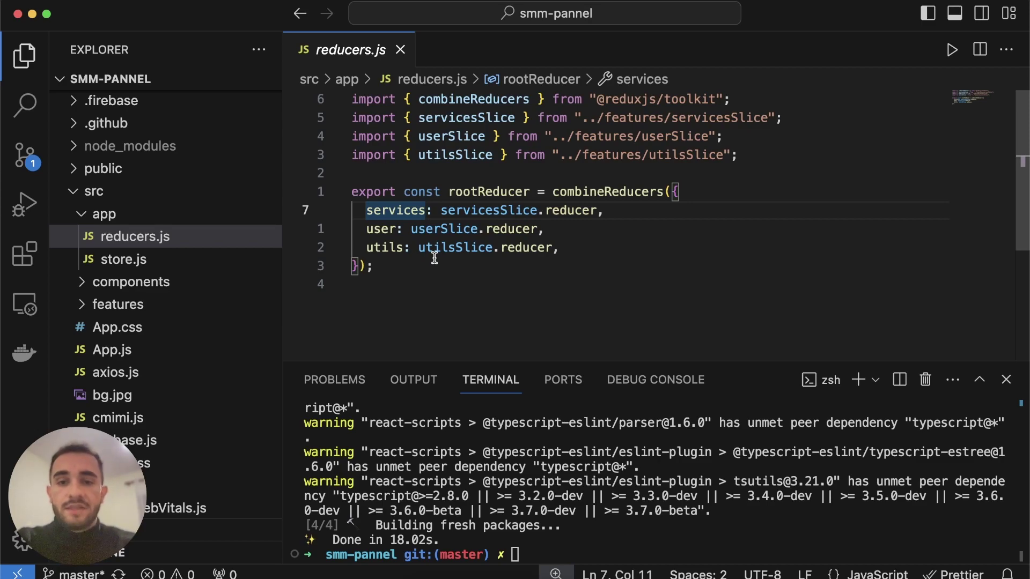
click(380, 229)
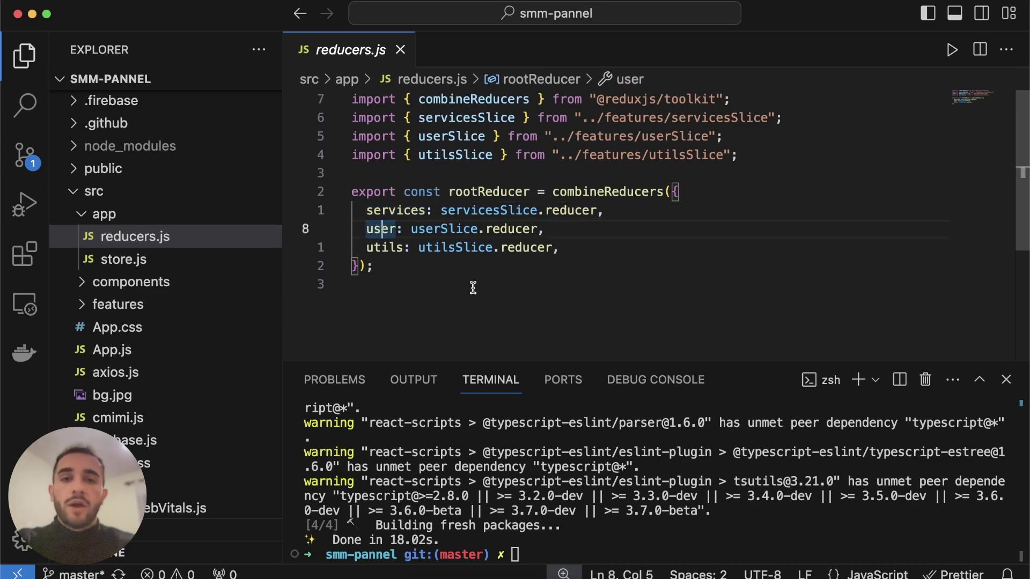
Examine the user and utils entries of rootReducer, including the type details of utils
double_click(378, 229)
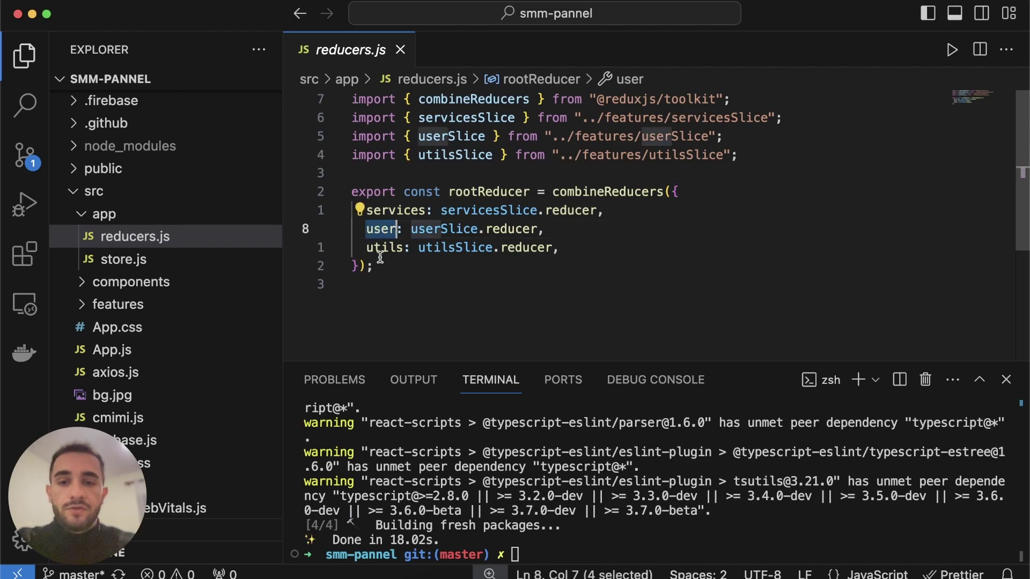
mouse_move(394, 251)
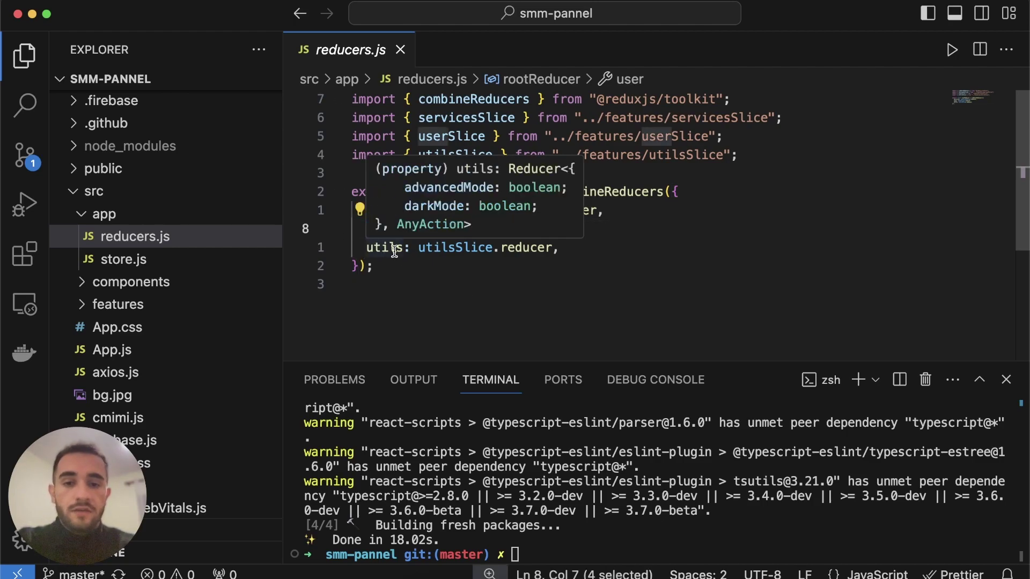
click(404, 304)
key(Up)
key(Up)
key(super+d)
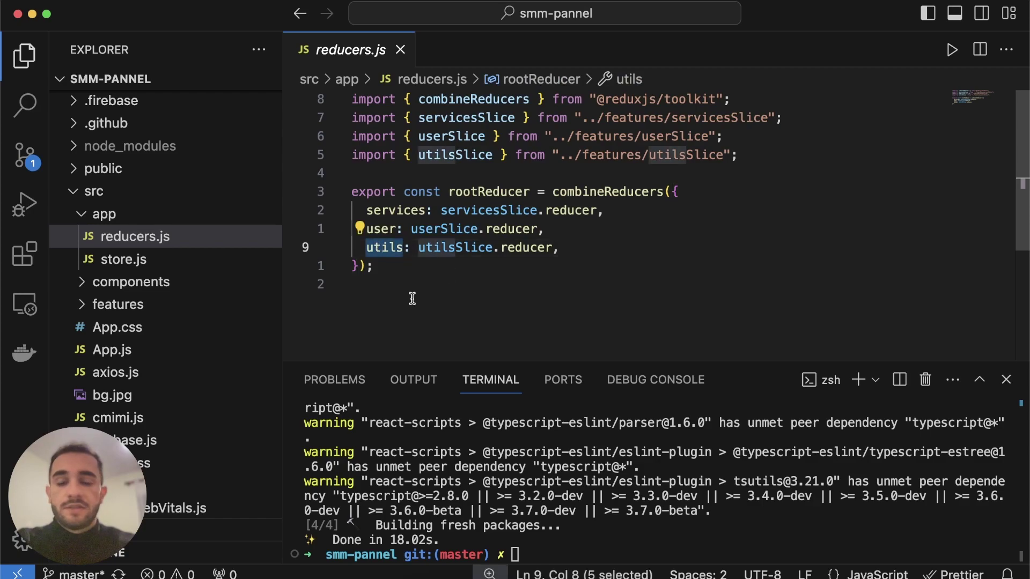
click(450, 271)
click(391, 245)
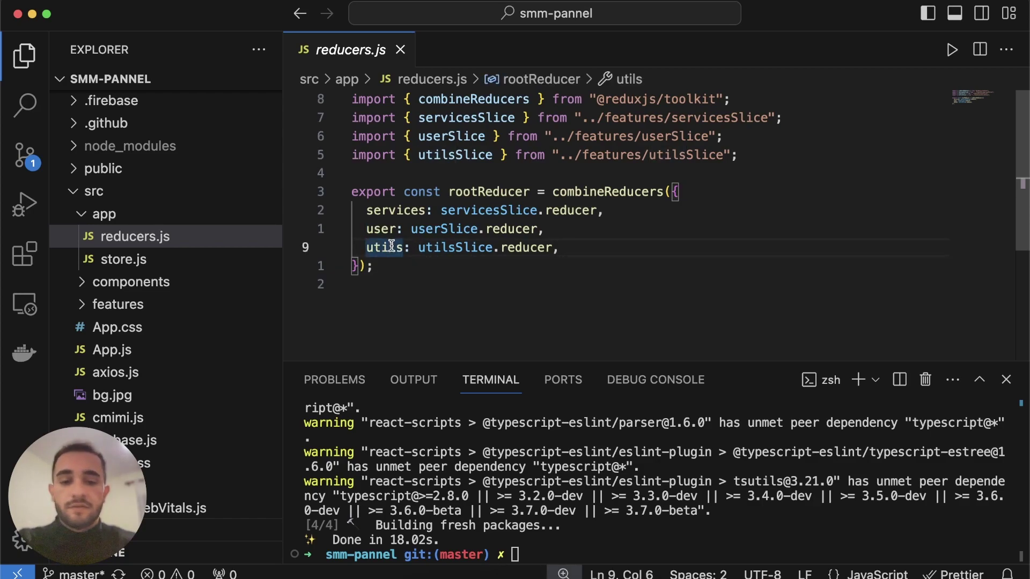
Switch to Chrome and examine the account header and the show-all-services toggle on smmalbania.online
click(429, 566)
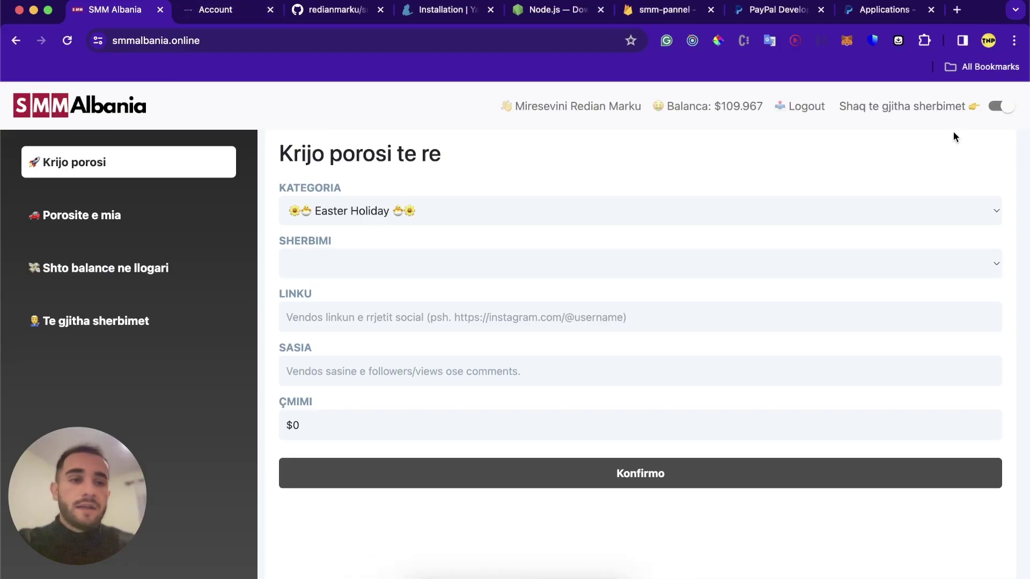
scroll(971, 124, up, 5)
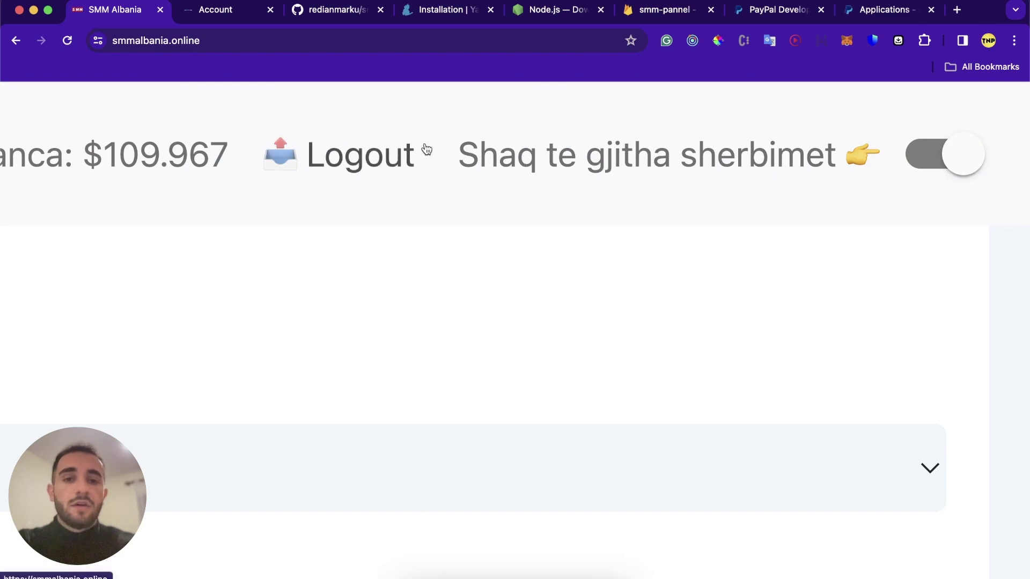
scroll(778, 196, down, 3)
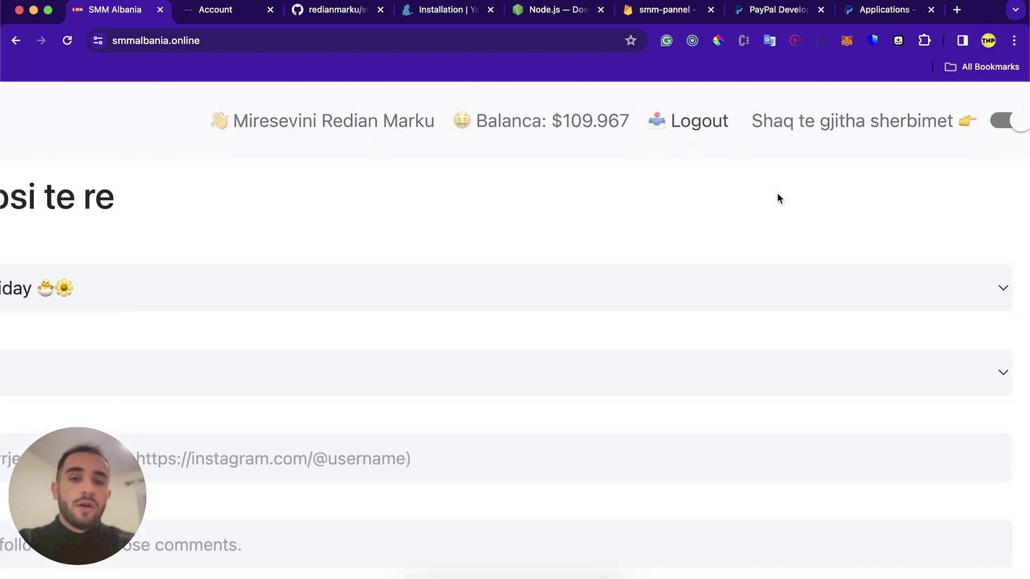
scroll(706, 191, down, 3)
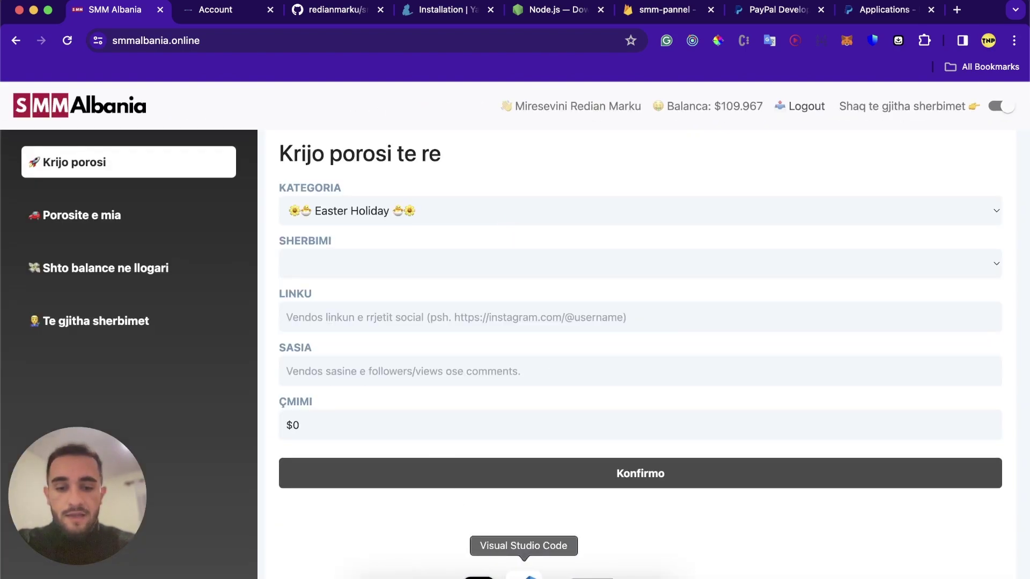
Return to Visual Studio Code, close reducers.js and collapse the src folder
click(522, 575)
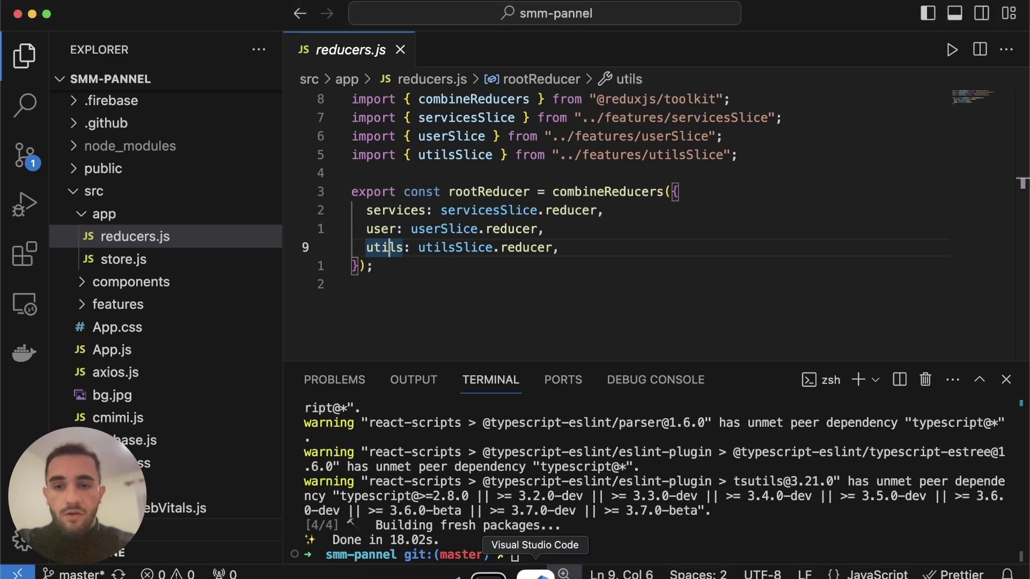
click(401, 48)
click(76, 192)
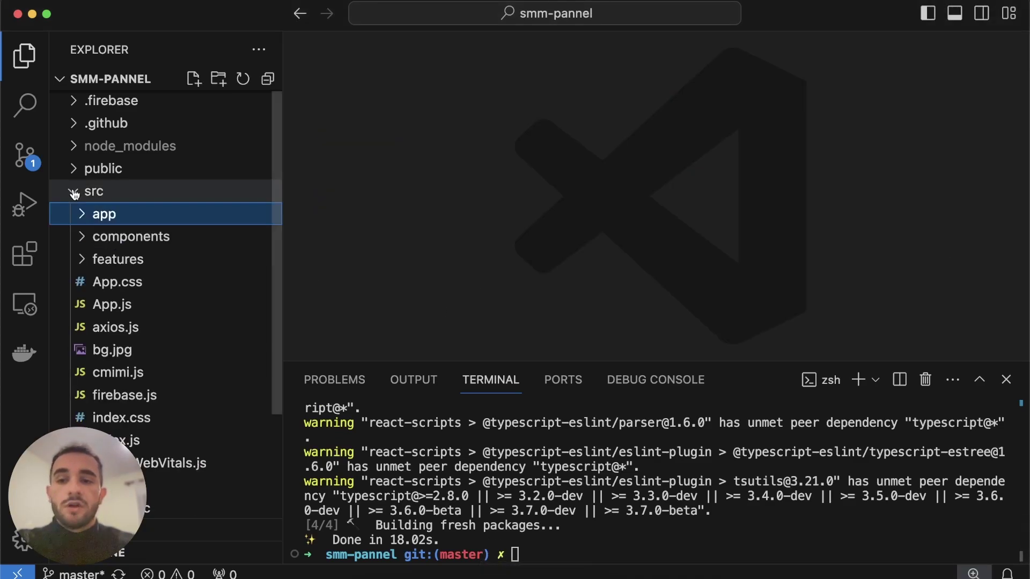
Start the project's development server from the terminal with yarn start
click(617, 546)
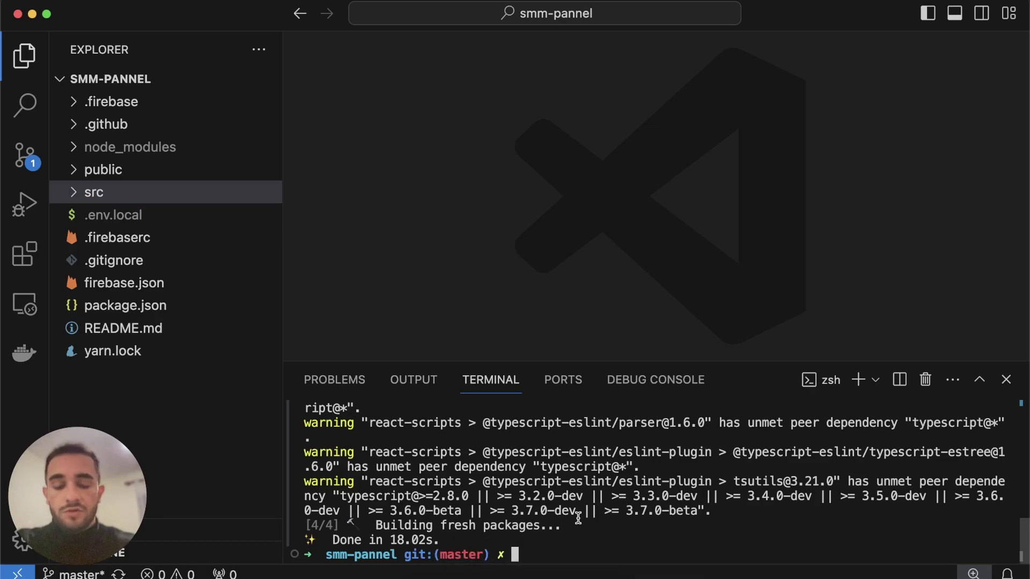
text(yarn st)
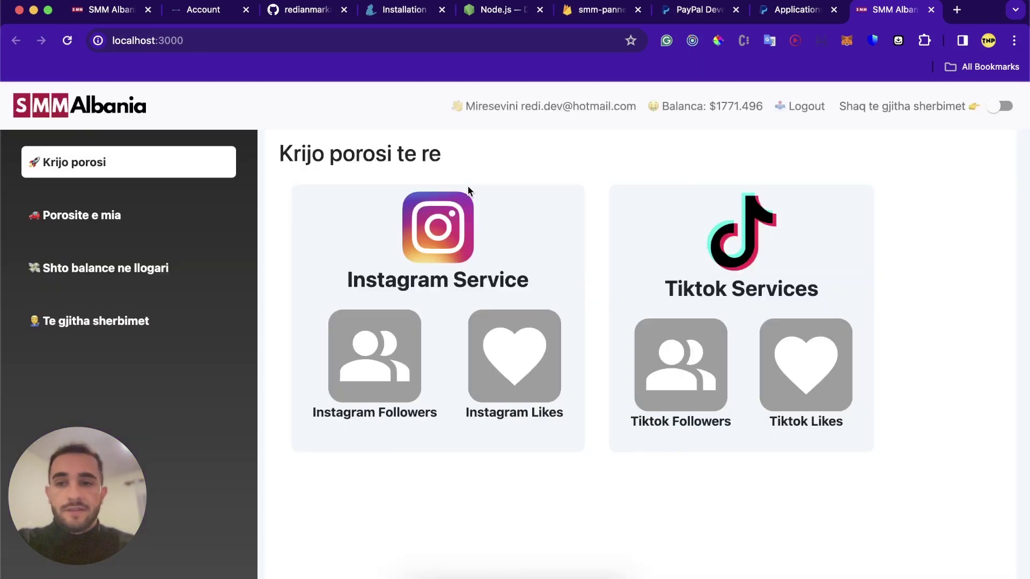
Check the local app's address at localhost:3000 and view its Porosite e mia orders page
drag(217, 41, 86, 42)
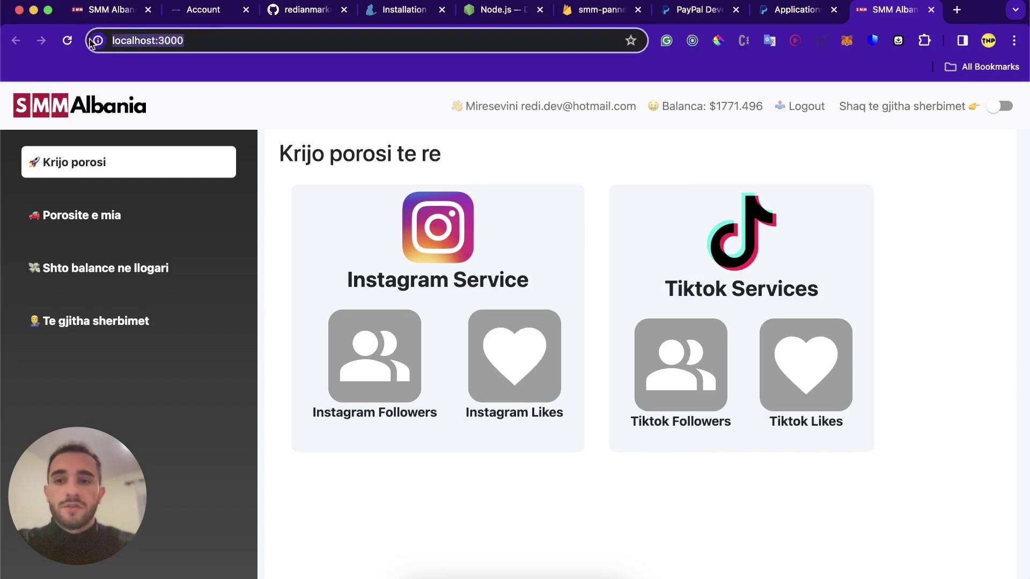
click(271, 155)
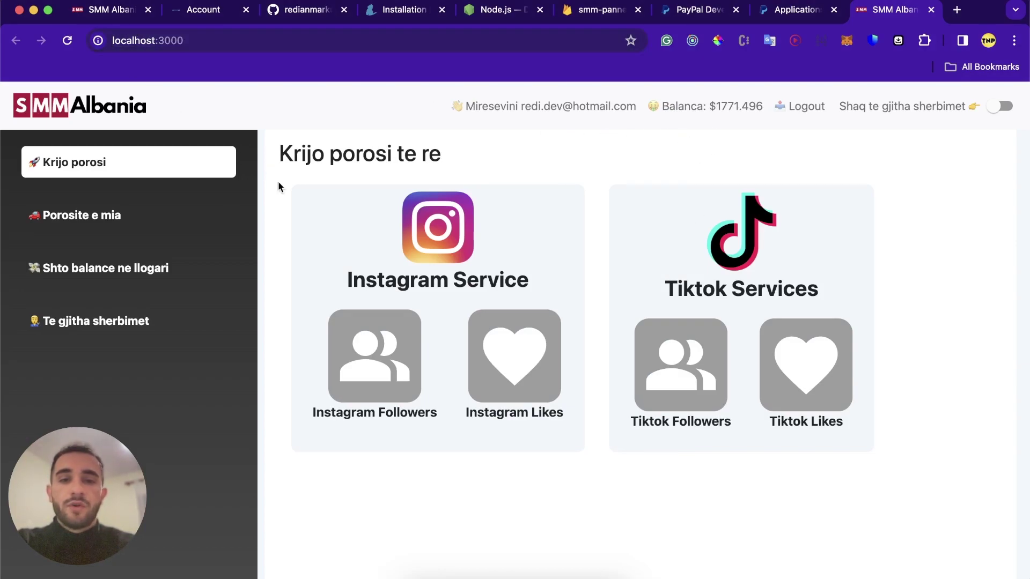
click(97, 218)
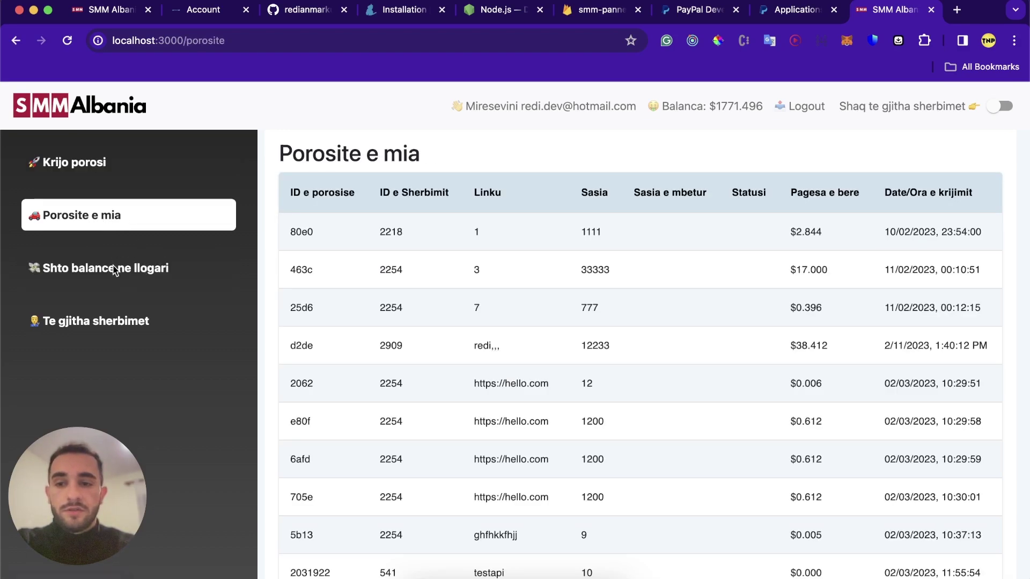
View the live smmalbania.online site and its address for comparison with the local app
click(110, 17)
click(179, 49)
click(265, 87)
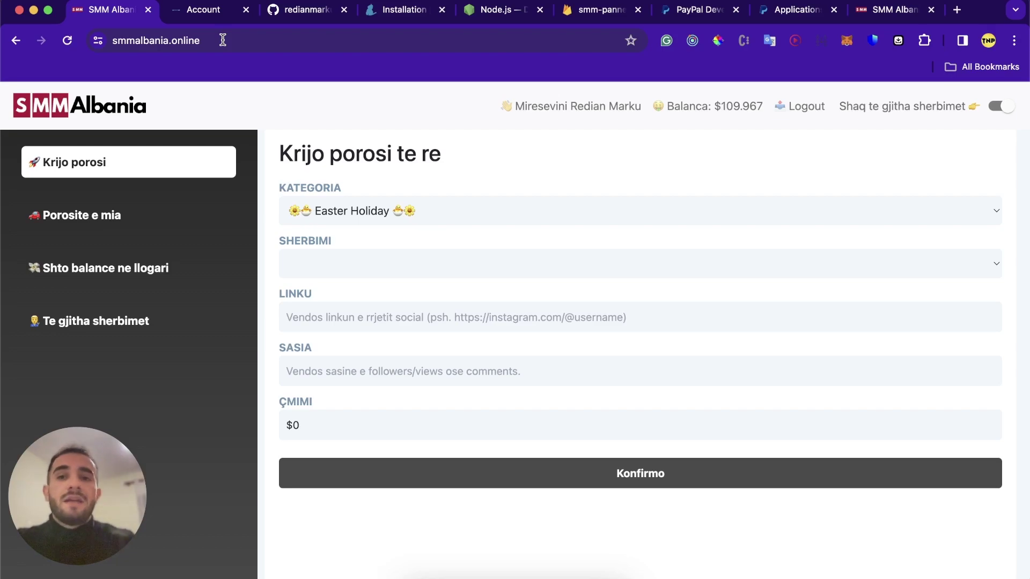
Review the smm-pannel GitHub repository page, from its file list through the end of the README
click(307, 9)
click(343, 141)
scroll(343, 141, up, 2)
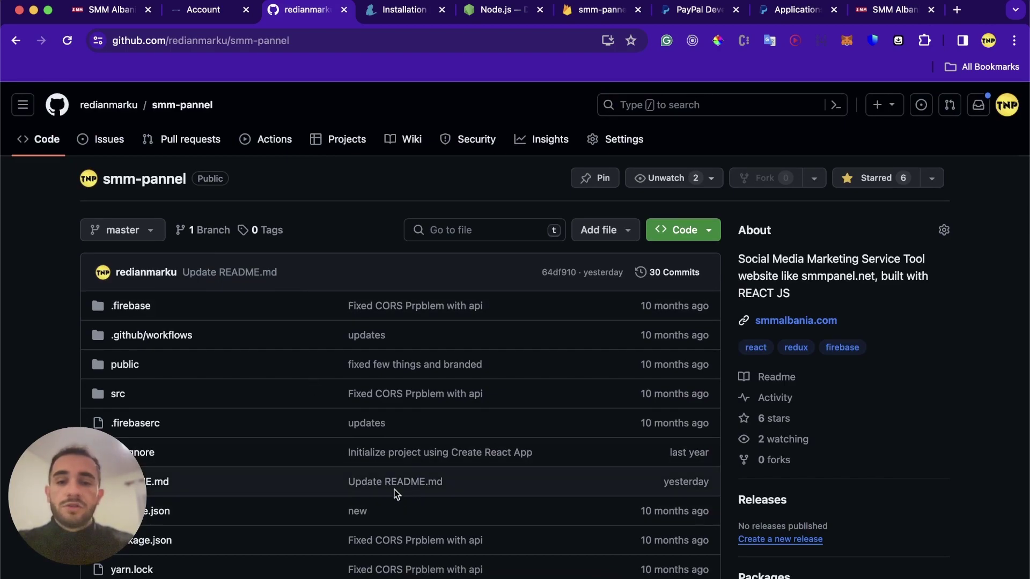
scroll(333, 517, down, 15)
scroll(332, 516, down, 10)
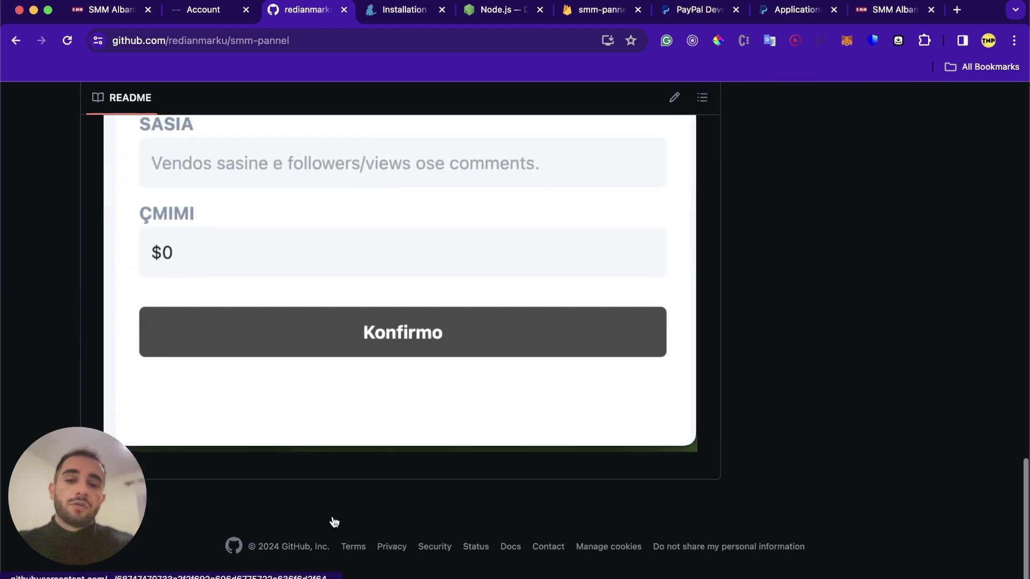
scroll(333, 516, up, 20)
scroll(332, 516, up, 4)
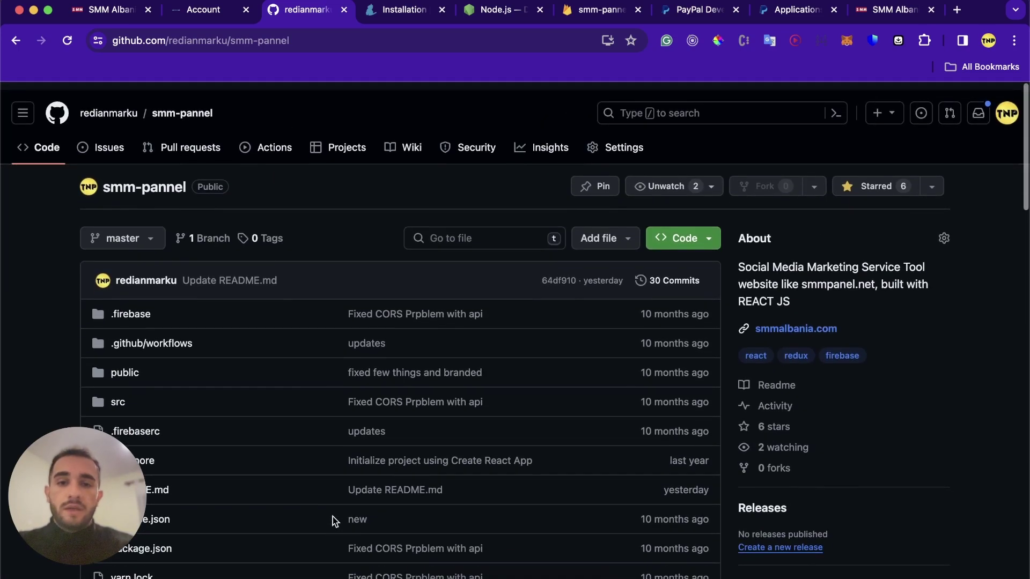